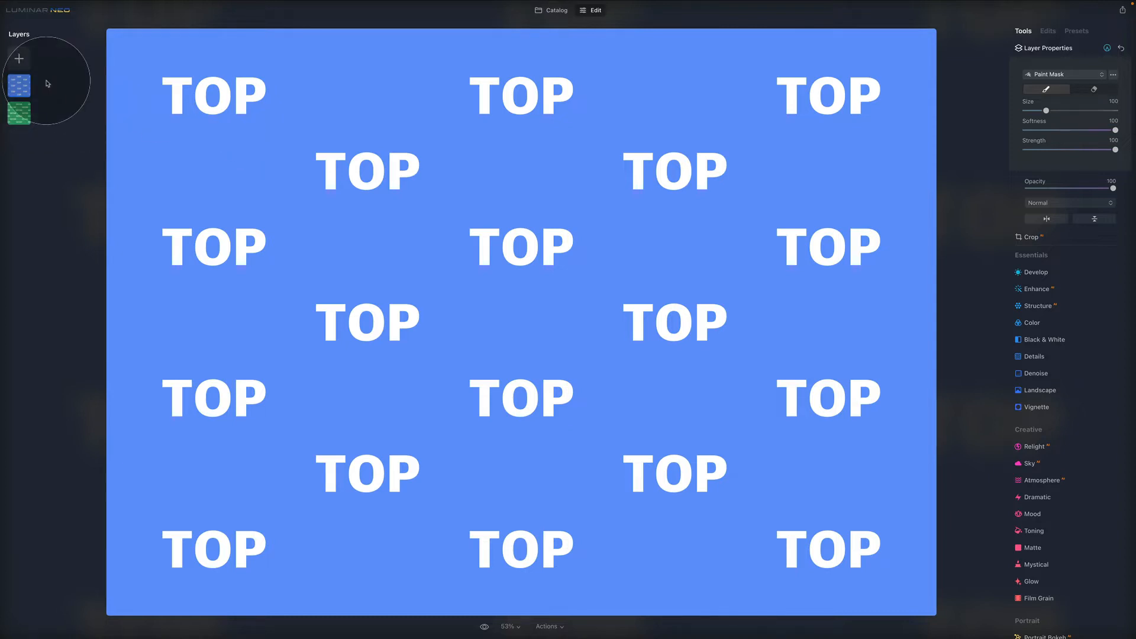
- Hide the top layer to reveal the bottom layer, and show the top layer again
{"action": "right_click", "coordinate": [19, 87]}
{"action": "left_click", "coordinate": [32, 95]}
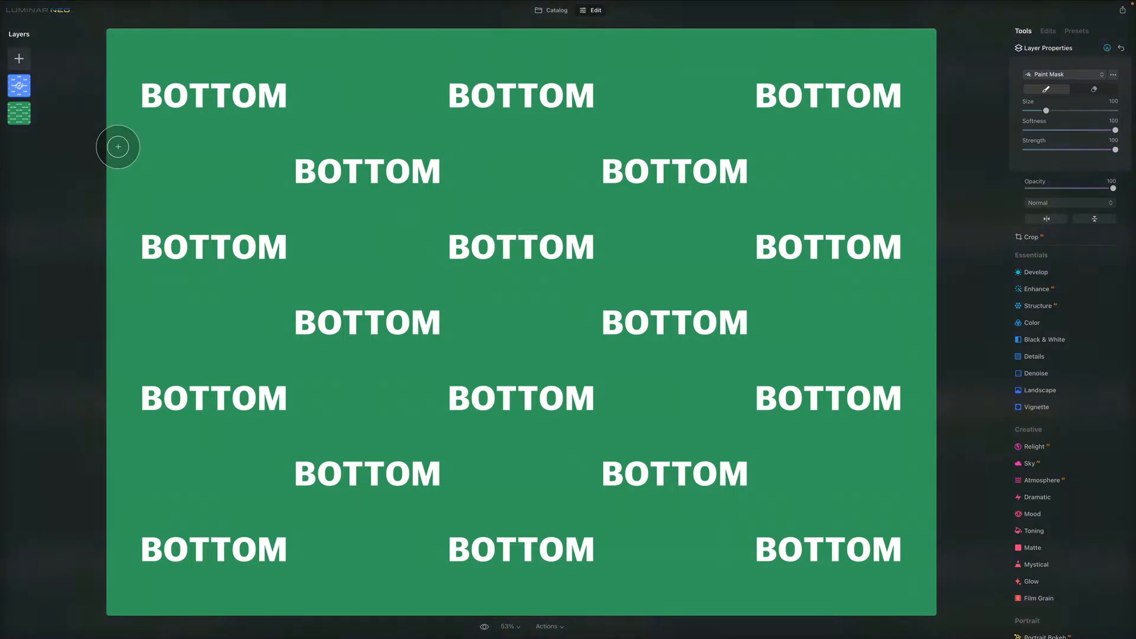
{"action": "right_click", "coordinate": [28, 93]}
{"action": "left_click", "coordinate": [33, 94]}
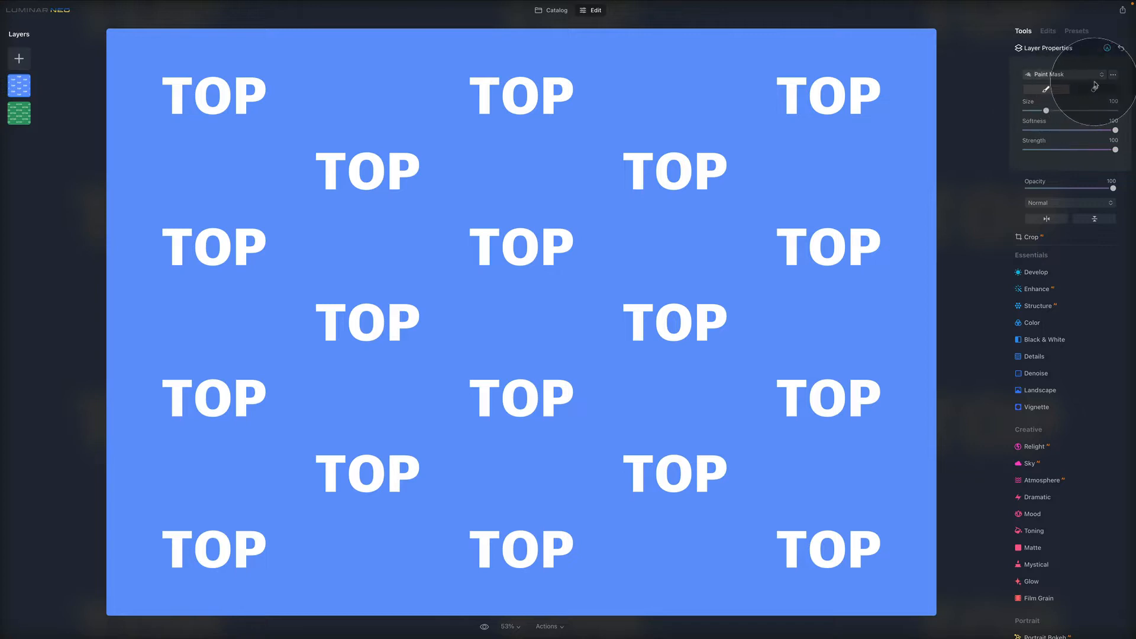
- Display the top layer's mask overlay and erase a patch near the image's upper-right corner with brush size 267 and softness 0
{"action": "left_click", "coordinate": [1114, 76]}
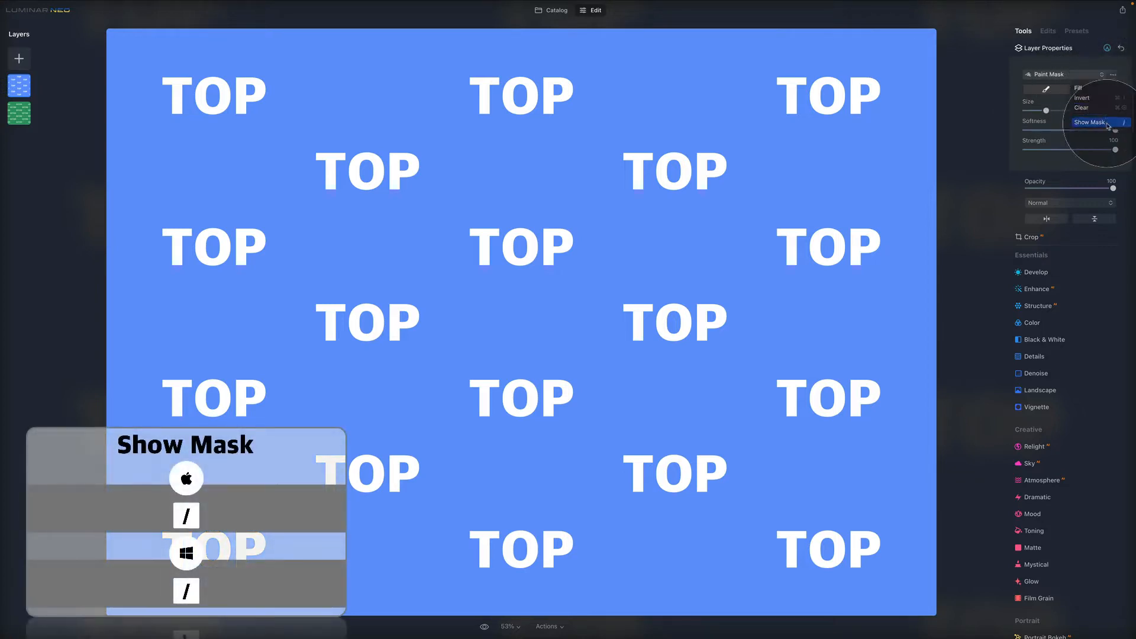
{"action": "left_click", "coordinate": [1106, 119]}
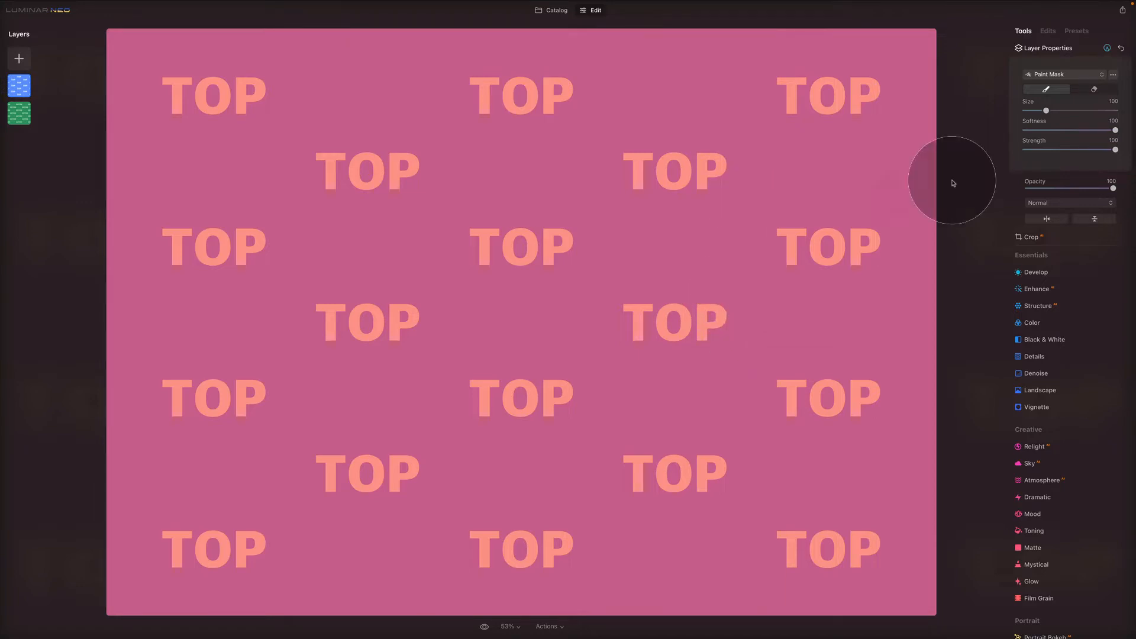
{"action": "mouse_move", "coordinate": [1046, 111]}
{"action": "left_mouse_down"}
{"action": "mouse_move", "coordinate": [1088, 110]}
{"action": "mouse_move", "coordinate": [998, 121]}
{"action": "left_mouse_up"}
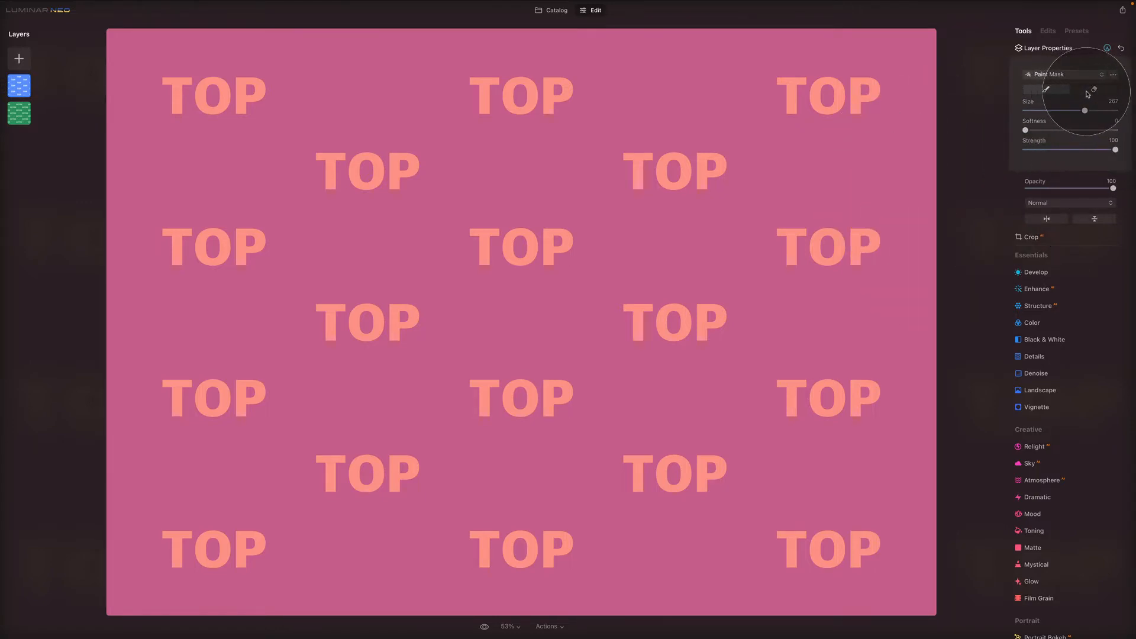
{"action": "left_click", "coordinate": [1090, 90]}
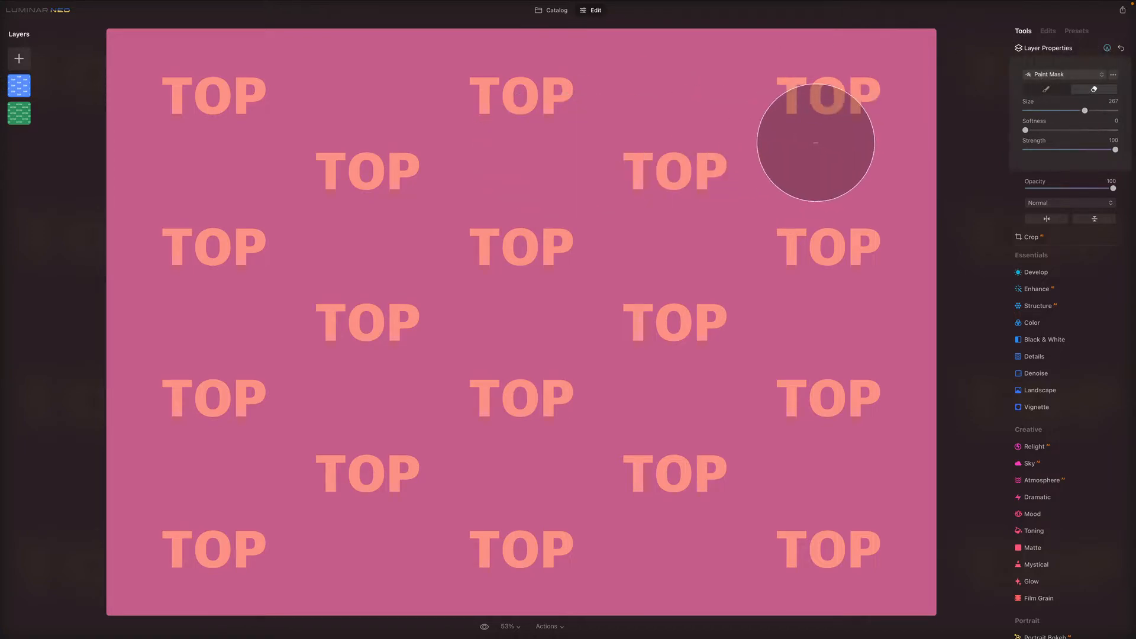
{"action": "mouse_move", "coordinate": [771, 129]}
{"action": "left_mouse_down"}
{"action": "mouse_move", "coordinate": [826, 203]}
{"action": "mouse_move", "coordinate": [769, 256]}
{"action": "mouse_move", "coordinate": [796, 251]}
{"action": "left_mouse_up"}
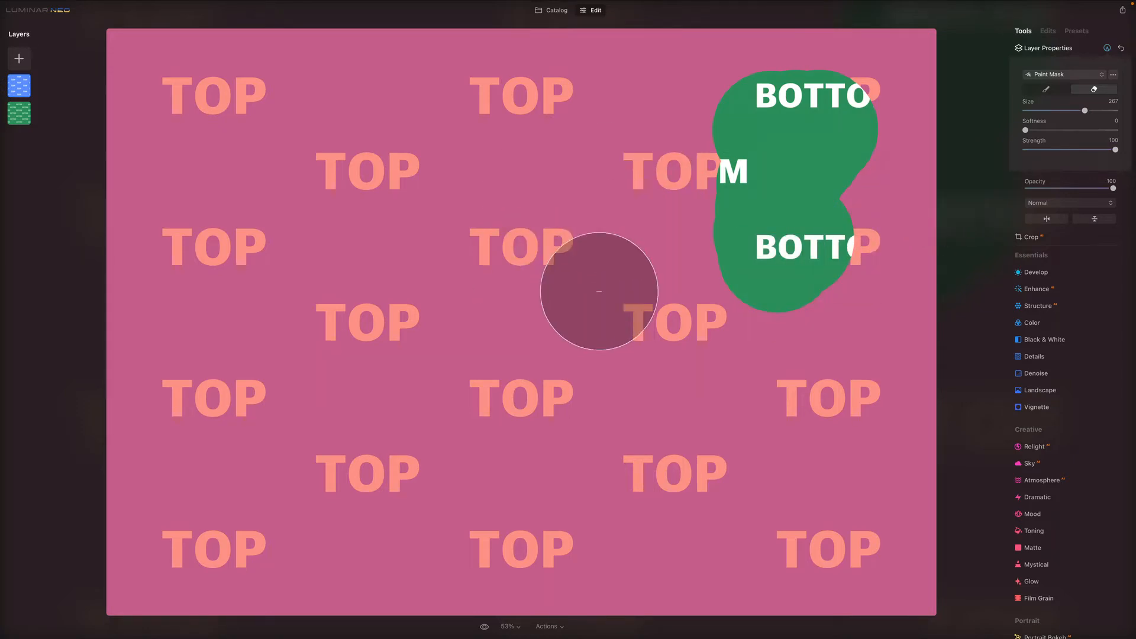
- Paint the top layer back over the lower half of the erased upper-right patch, keeping the Paint Mask type
{"action": "left_click", "coordinate": [1046, 88]}
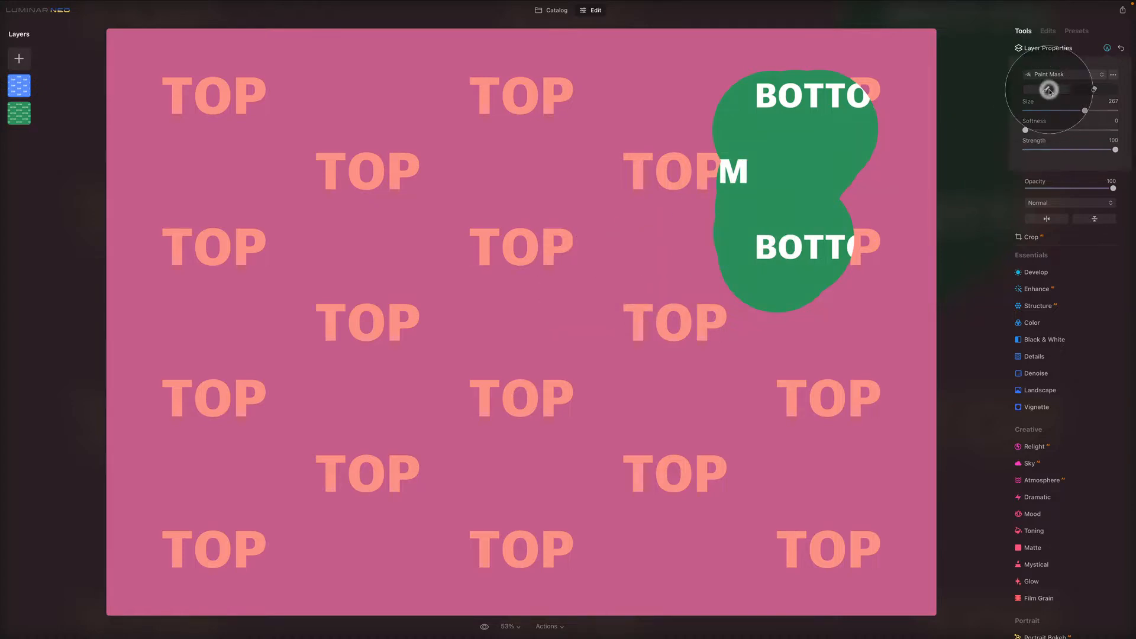
{"action": "left_click_drag", "start_coordinate": [855, 246], "coordinate": [687, 272]}
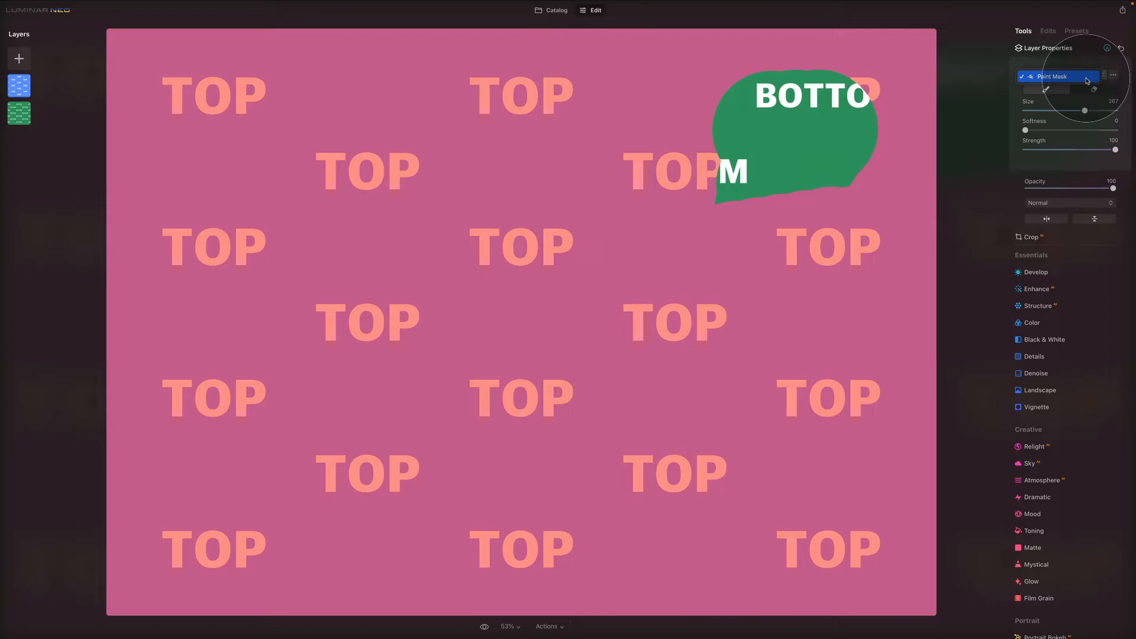
{"action": "left_click", "coordinate": [1086, 80]}
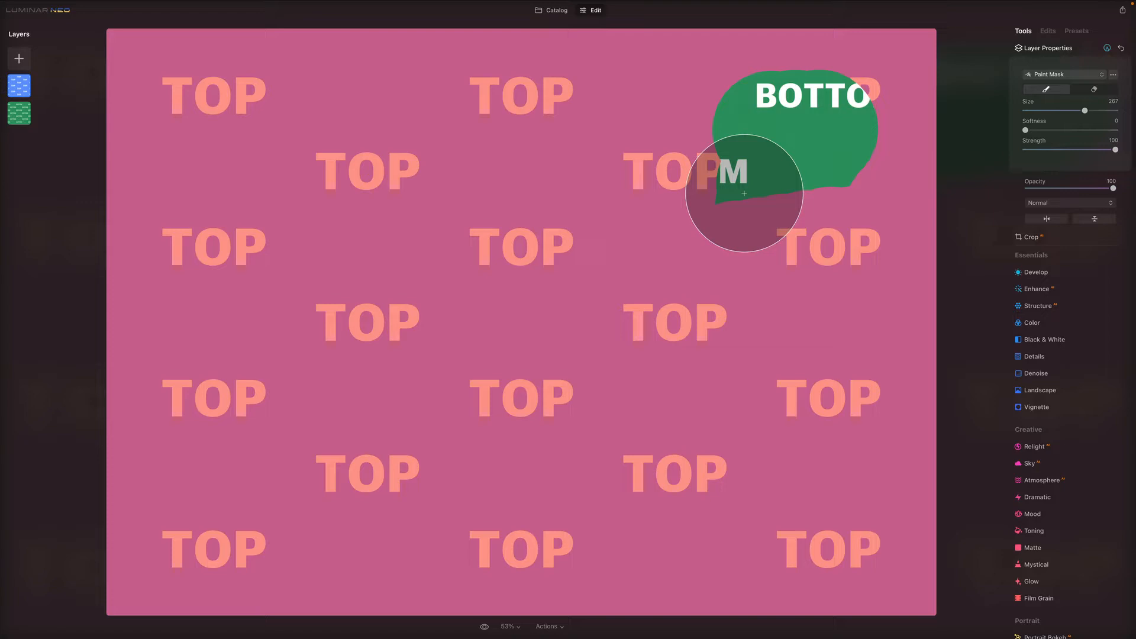
- Erase a large patch of the top layer in the image's upper-left area with brush size 400
{"action": "left_click", "coordinate": [1101, 91]}
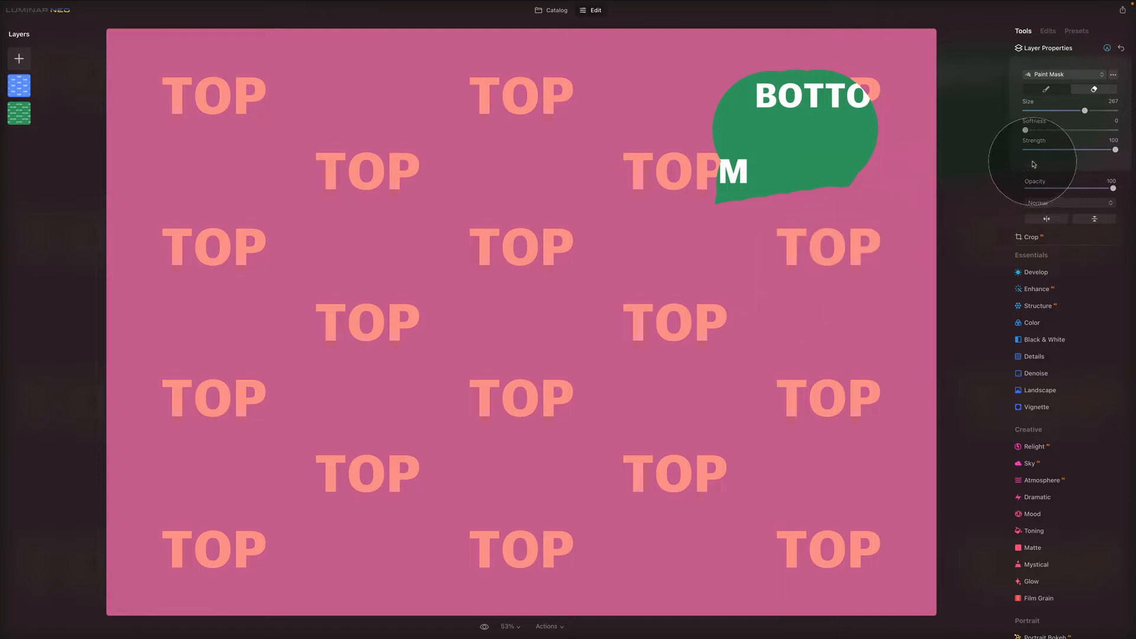
{"action": "left_click_drag", "start_coordinate": [1084, 110], "coordinate": [1054, 110]}
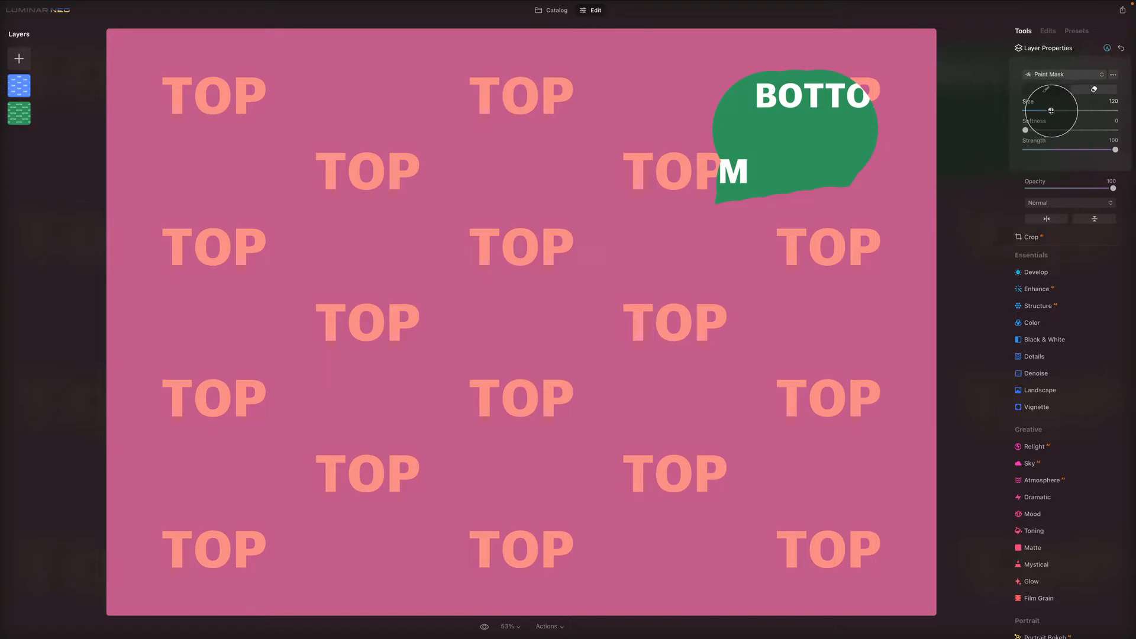
{"action": "mouse_move", "coordinate": [1056, 113]}
{"action": "left_mouse_down"}
{"action": "mouse_move", "coordinate": [1048, 109]}
{"action": "mouse_move", "coordinate": [1085, 111]}
{"action": "left_mouse_up"}
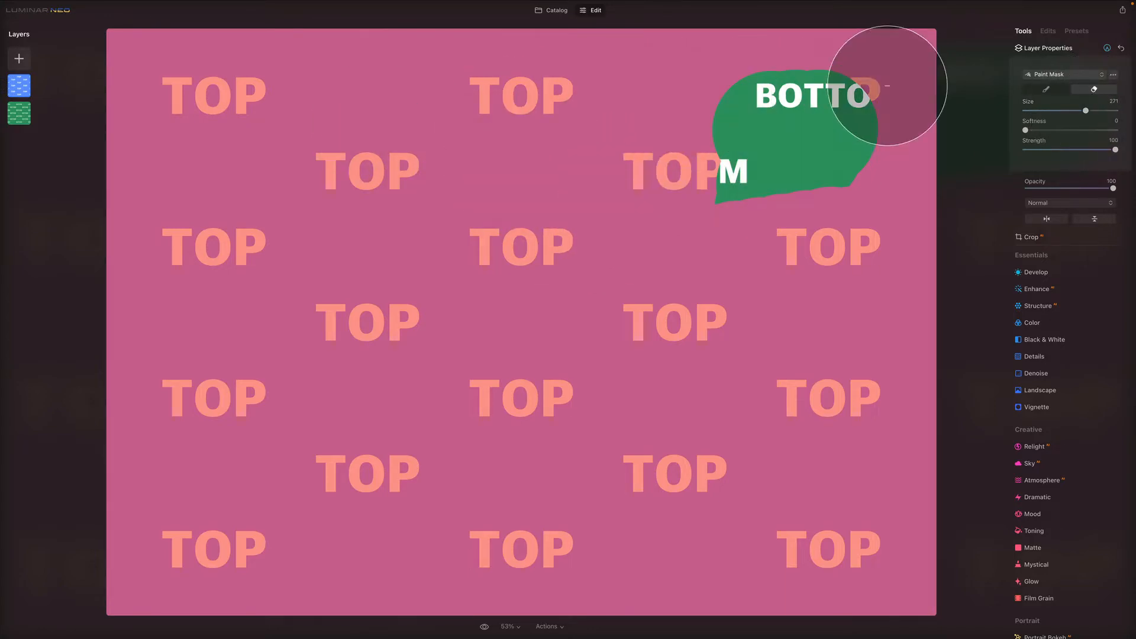
{"action": "left_click_drag", "start_coordinate": [1085, 111], "coordinate": [1118, 111]}
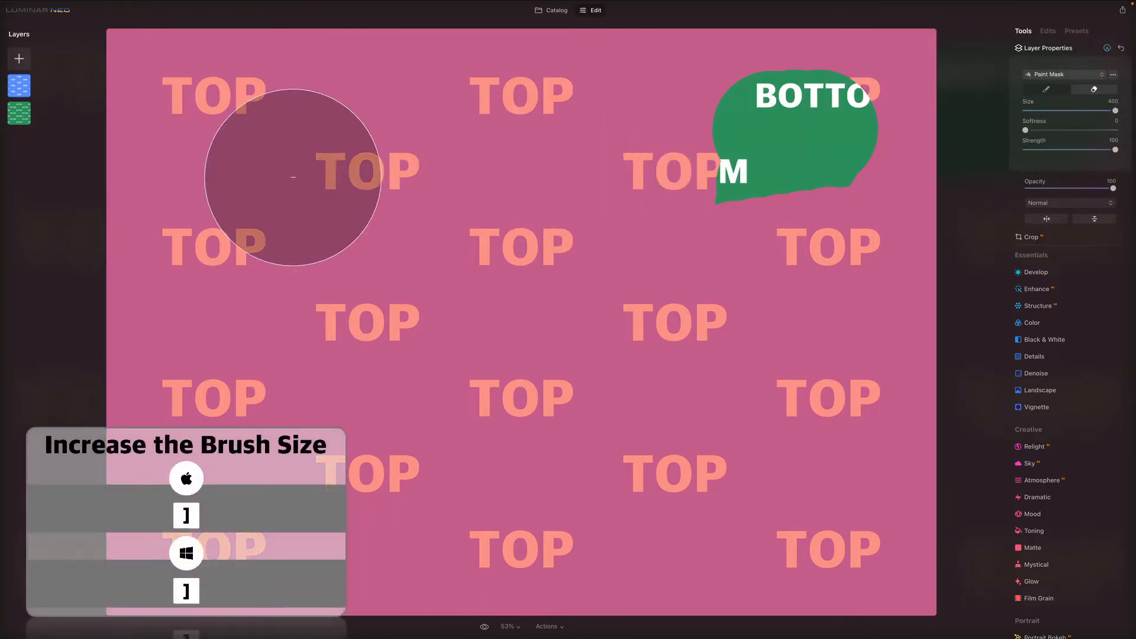
{"action": "mouse_move", "coordinate": [232, 122]}
{"action": "left_mouse_down"}
{"action": "mouse_move", "coordinate": [266, 168]}
{"action": "mouse_move", "coordinate": [314, 188]}
{"action": "left_mouse_up"}
- Reduce the eraser size to 38 and erase two thin zigzags from the top layer in the image's upper middle
{"action": "left_click_drag", "start_coordinate": [1115, 110], "coordinate": [1032, 110]}
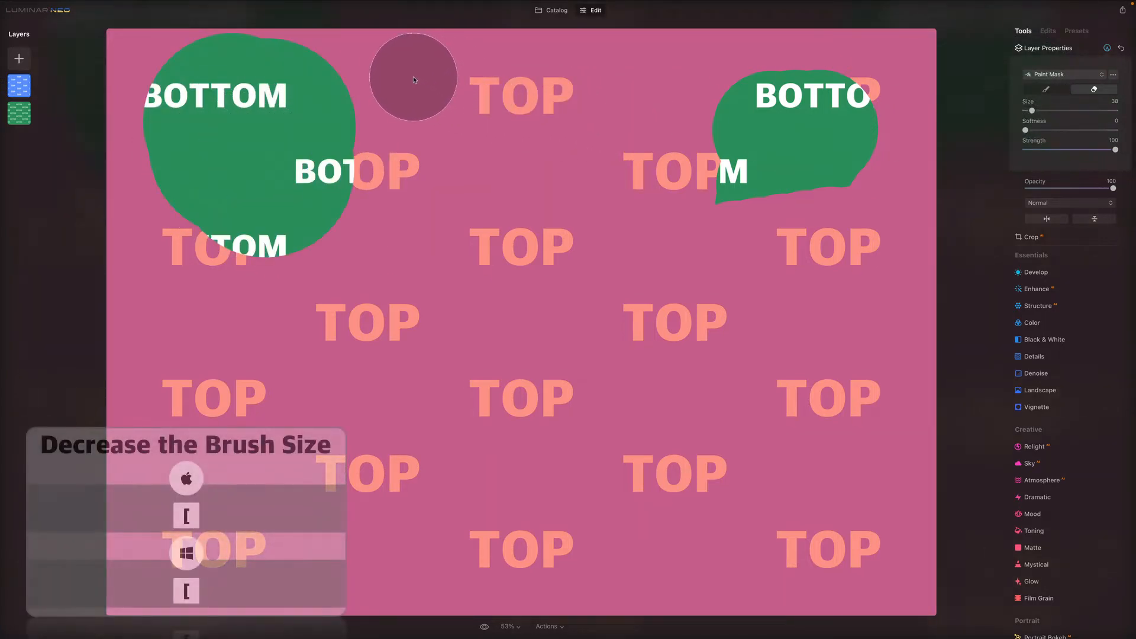
{"action": "mouse_move", "coordinate": [406, 74]}
{"action": "left_mouse_down"}
{"action": "mouse_move", "coordinate": [460, 87]}
{"action": "mouse_move", "coordinate": [410, 96]}
{"action": "mouse_move", "coordinate": [448, 118]}
{"action": "left_mouse_up"}
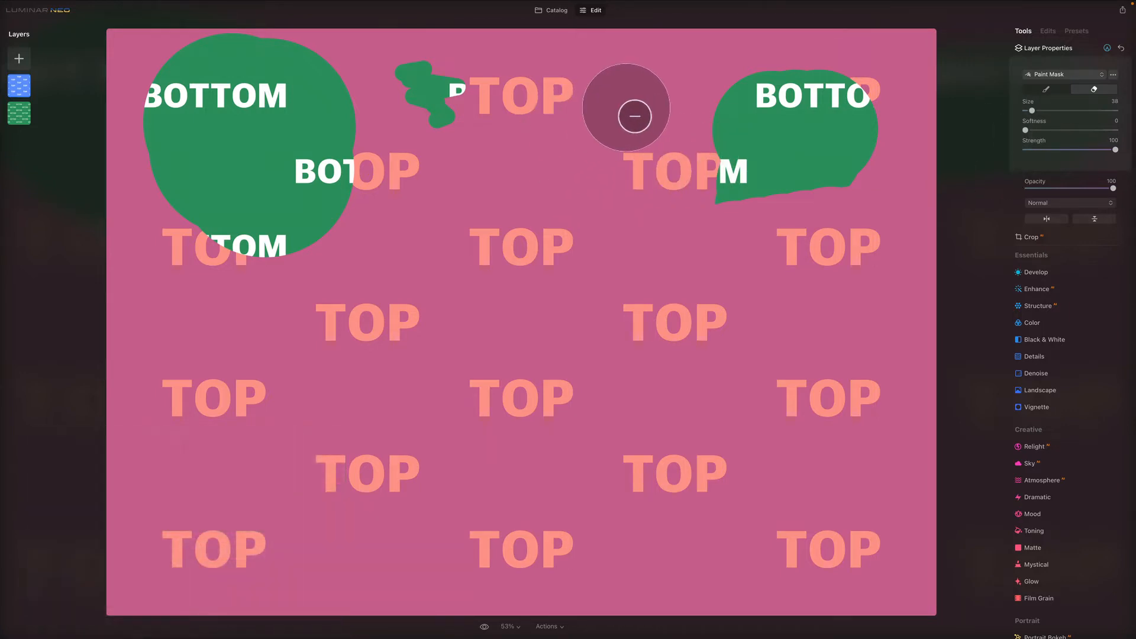
{"action": "mouse_move", "coordinate": [627, 107]}
{"action": "left_mouse_down"}
{"action": "mouse_move", "coordinate": [559, 133]}
{"action": "mouse_move", "coordinate": [589, 152]}
{"action": "mouse_move", "coordinate": [705, 178]}
{"action": "mouse_move", "coordinate": [601, 188]}
{"action": "left_mouse_up"}
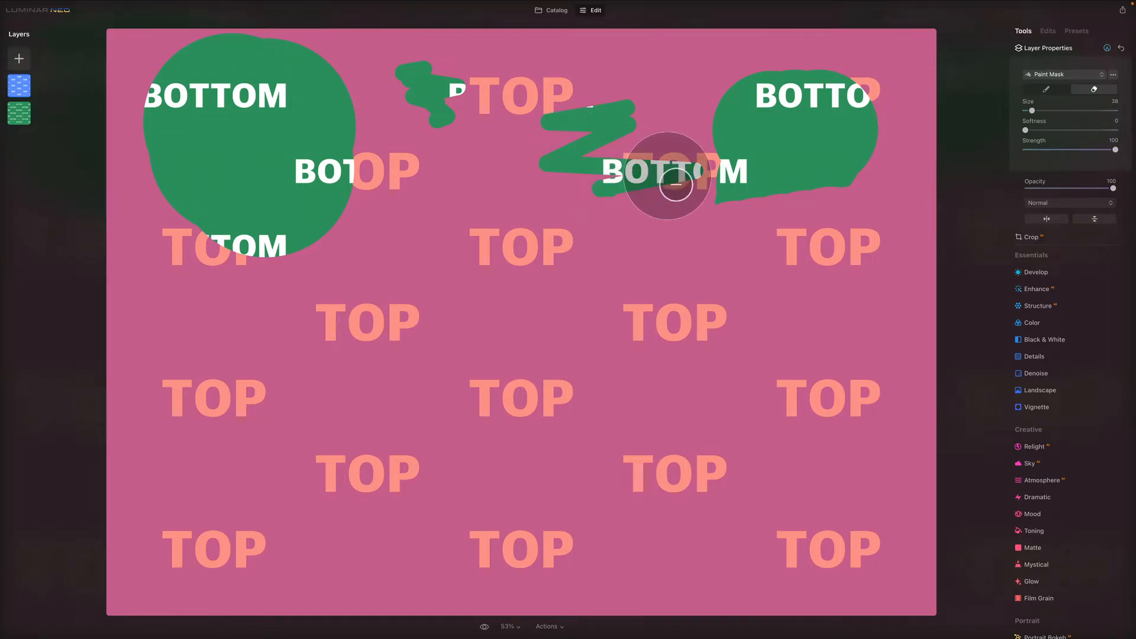
- Erase a soft-edged patch below the small zigzag with brush softness 100 and size 117
{"action": "key", "text": "shift+bracketright"}
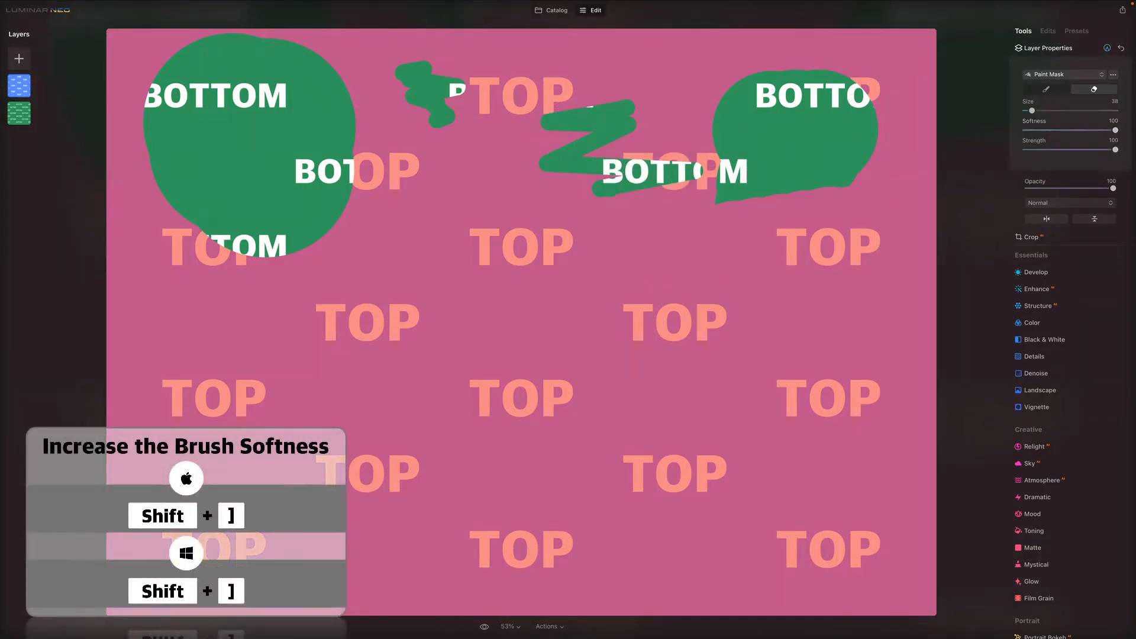
{"action": "left_click_drag", "start_coordinate": [1032, 111], "coordinate": [1053, 110]}
{"action": "left_click_drag", "start_coordinate": [406, 180], "coordinate": [505, 198]}
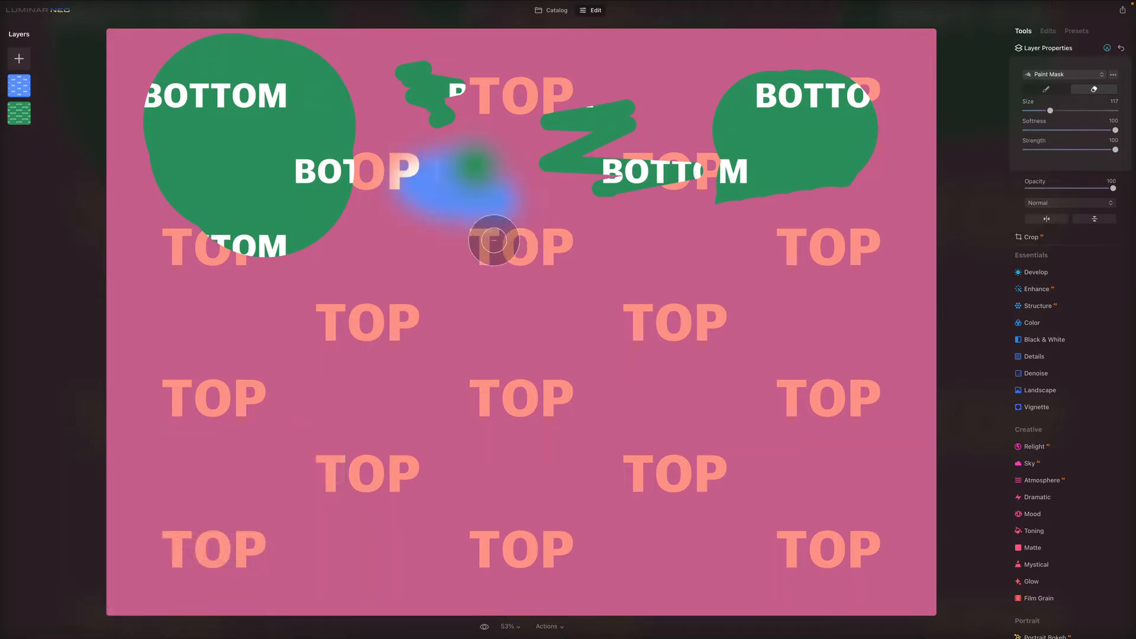
{"action": "left_click_drag", "start_coordinate": [494, 241], "coordinate": [509, 251]}
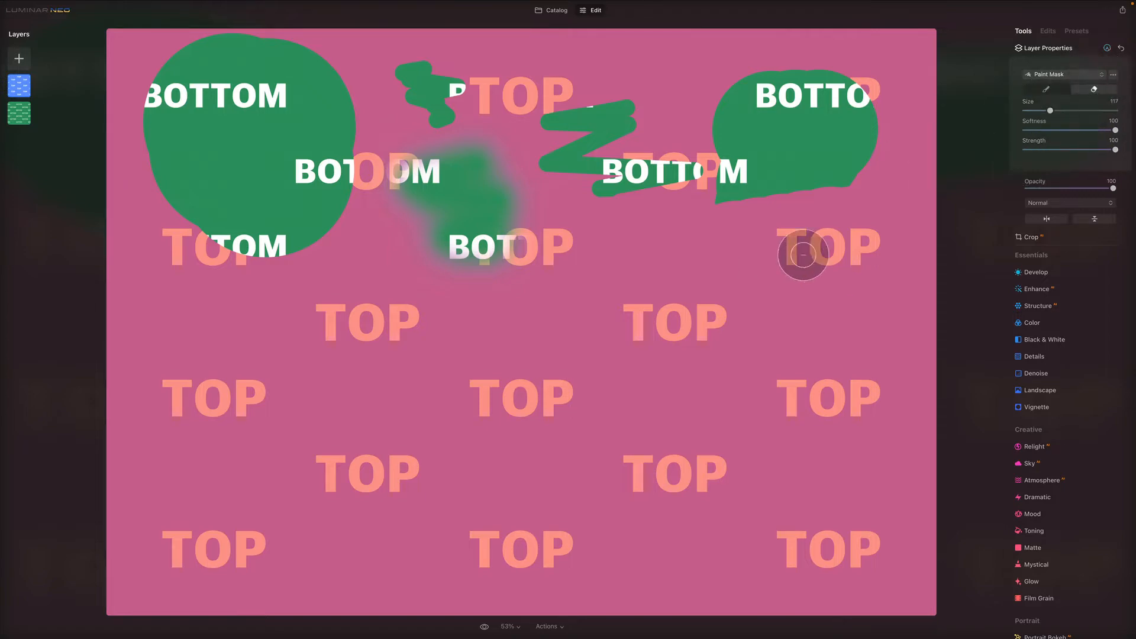
- Erase a hard-edged patch on the right side of the image with brush softness 0 and size 203
{"action": "left_click_drag", "start_coordinate": [1082, 132], "coordinate": [910, 136]}
{"action": "left_click_drag", "start_coordinate": [1050, 111], "coordinate": [1070, 111]}
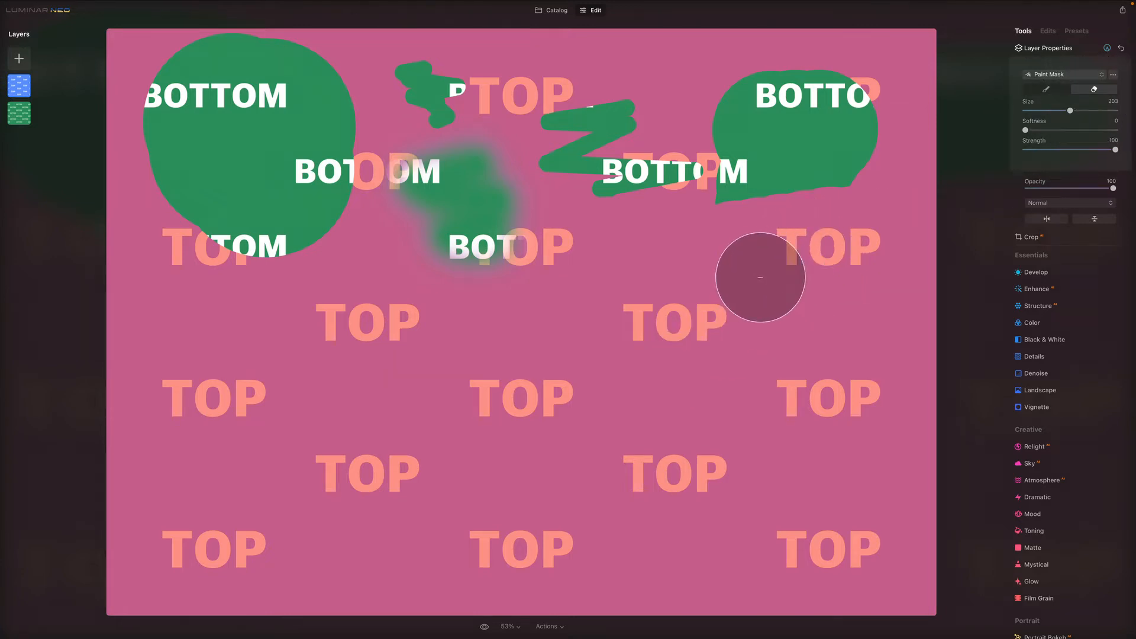
{"action": "mouse_move", "coordinate": [758, 276]}
{"action": "left_mouse_down"}
{"action": "mouse_move", "coordinate": [735, 321]}
{"action": "mouse_move", "coordinate": [817, 337]}
{"action": "mouse_move", "coordinate": [762, 383]}
{"action": "mouse_move", "coordinate": [805, 390]}
{"action": "mouse_move", "coordinate": [762, 401]}
{"action": "mouse_move", "coordinate": [793, 419]}
{"action": "left_mouse_up"}
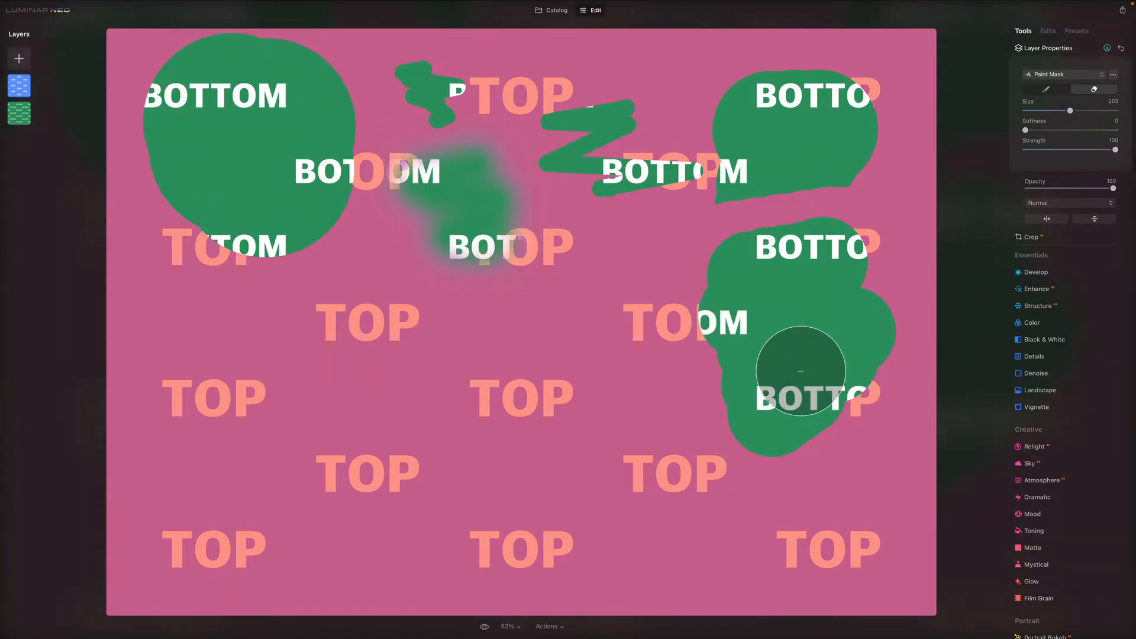
- Partially erase a patch of the top layer right of the image's center with brush strength 50
{"action": "left_click", "coordinate": [1068, 150]}
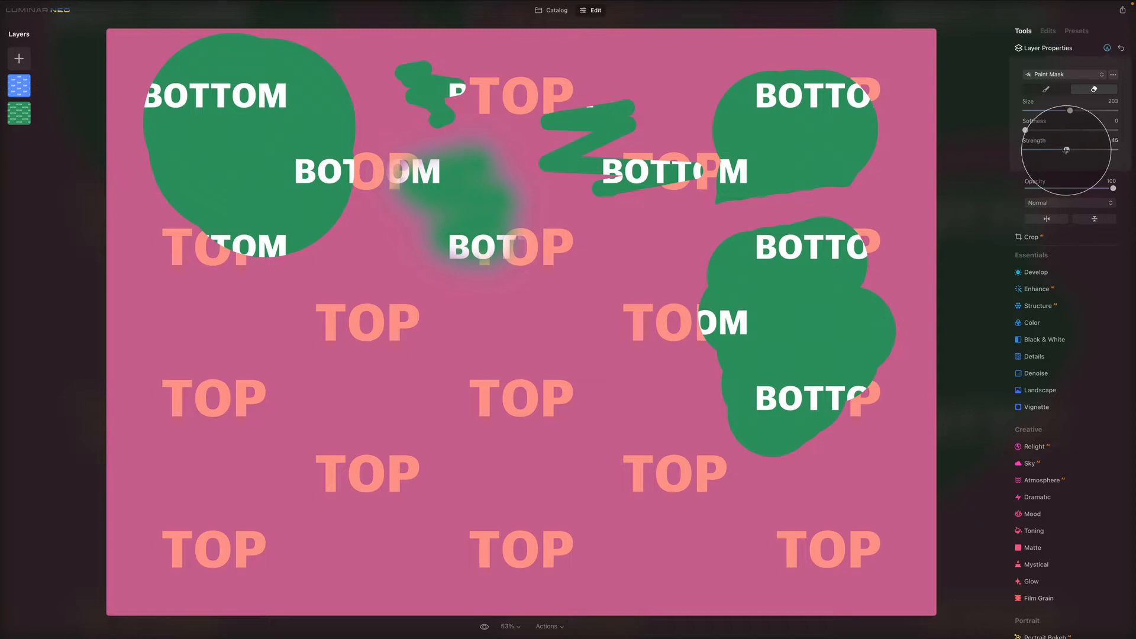
{"action": "left_click_drag", "start_coordinate": [1068, 149], "coordinate": [1070, 150]}
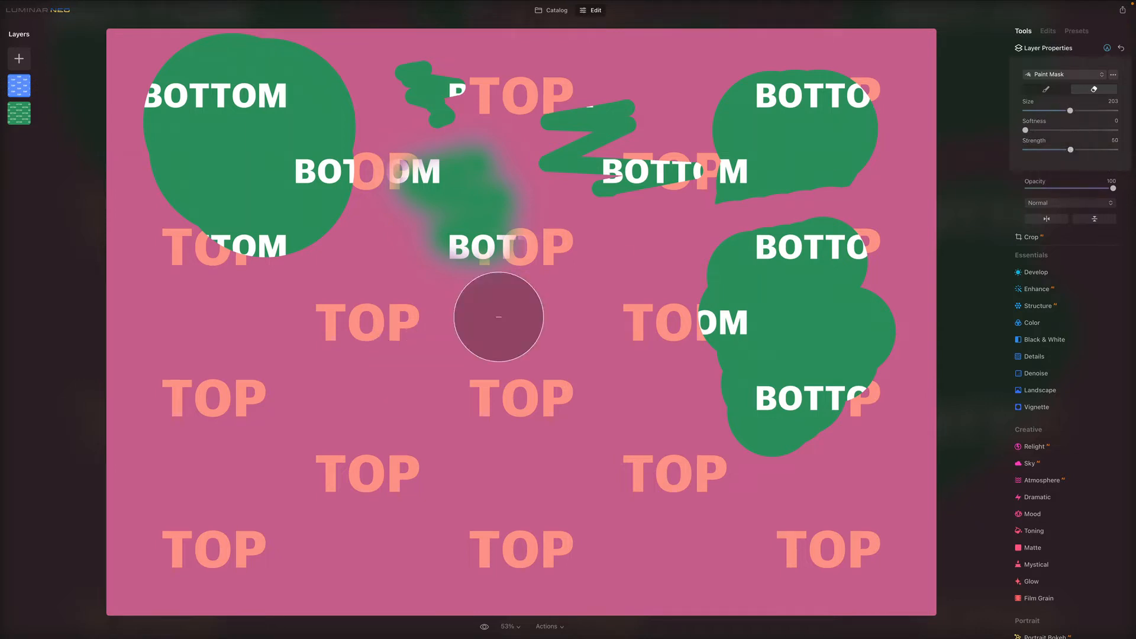
{"action": "mouse_move", "coordinate": [599, 276]}
{"action": "left_mouse_down"}
{"action": "mouse_move", "coordinate": [578, 349]}
{"action": "mouse_move", "coordinate": [651, 400]}
{"action": "mouse_move", "coordinate": [647, 457]}
{"action": "left_mouse_up"}
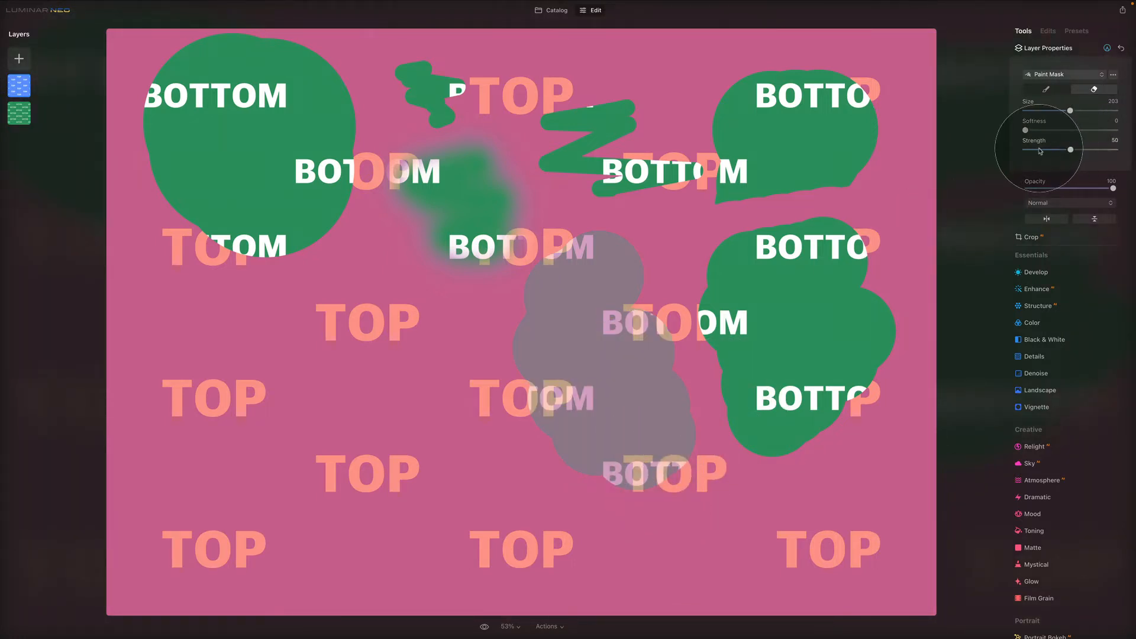
- Build up a faint erasure left of the image's center with overlapping strokes at brush strength 15
{"action": "left_click", "coordinate": [1040, 149]}
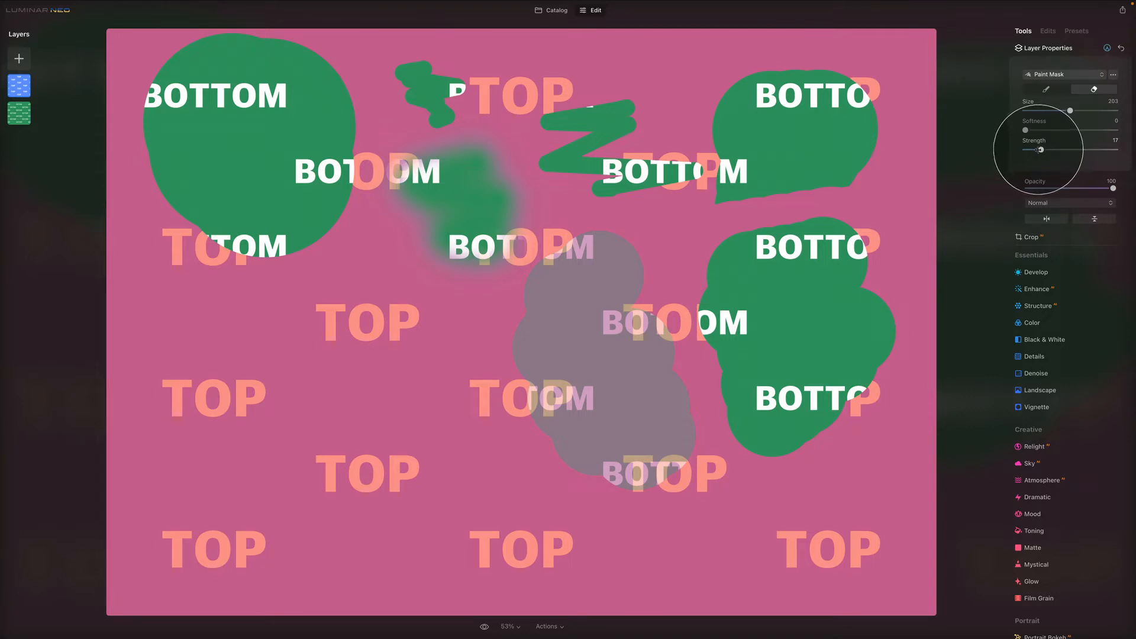
{"action": "left_click_drag", "start_coordinate": [1040, 150], "coordinate": [1034, 150]}
{"action": "mouse_move", "coordinate": [408, 318]}
{"action": "left_mouse_down"}
{"action": "mouse_move", "coordinate": [367, 348]}
{"action": "mouse_move", "coordinate": [379, 355]}
{"action": "left_mouse_up"}
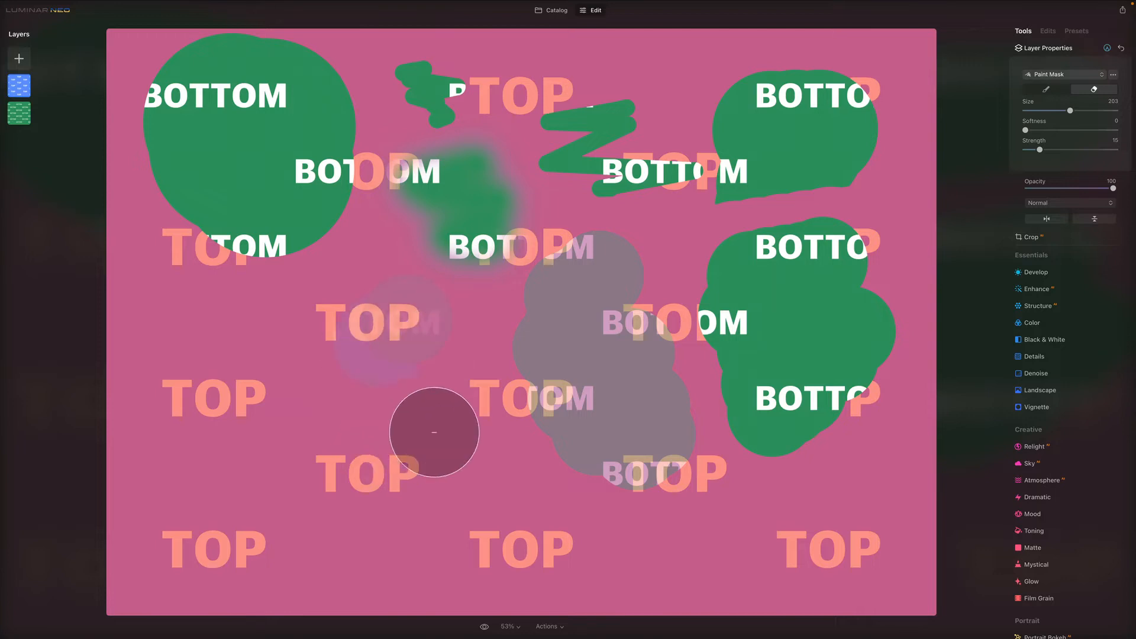
{"action": "mouse_move", "coordinate": [434, 433]}
{"action": "left_mouse_down"}
{"action": "mouse_move", "coordinate": [410, 468]}
{"action": "mouse_move", "coordinate": [474, 458]}
{"action": "left_mouse_up"}
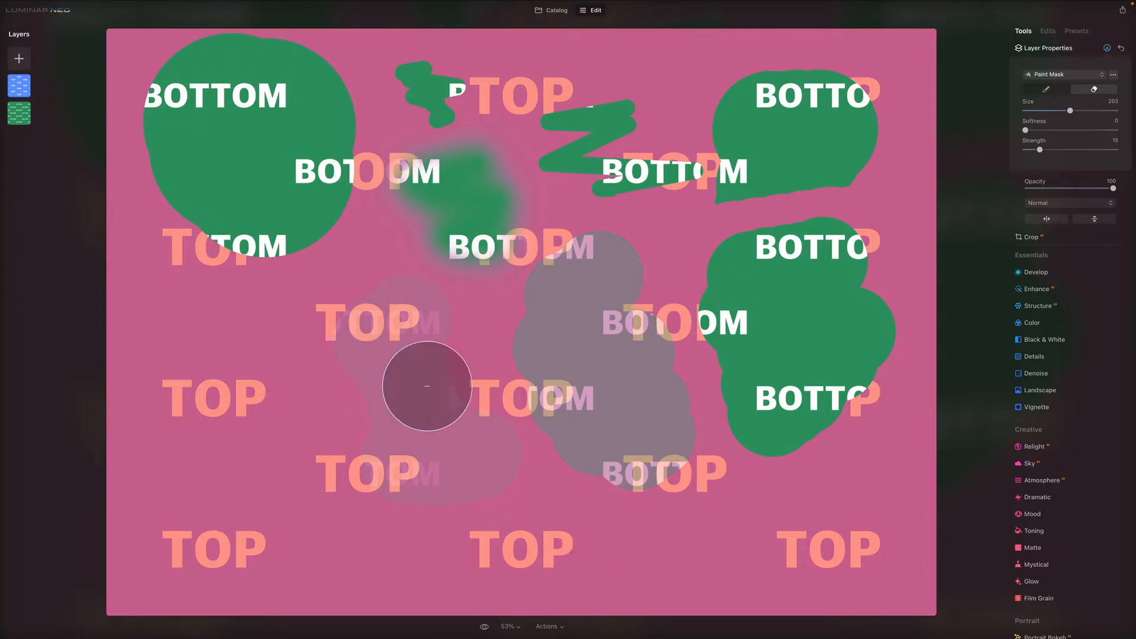
{"action": "mouse_move", "coordinate": [426, 385]}
{"action": "left_mouse_down"}
{"action": "mouse_move", "coordinate": [402, 326]}
{"action": "mouse_move", "coordinate": [375, 353]}
{"action": "mouse_move", "coordinate": [407, 357]}
{"action": "mouse_move", "coordinate": [450, 393]}
{"action": "mouse_move", "coordinate": [418, 442]}
{"action": "mouse_move", "coordinate": [429, 459]}
{"action": "mouse_move", "coordinate": [516, 466]}
{"action": "mouse_move", "coordinate": [414, 489]}
{"action": "mouse_move", "coordinate": [489, 490]}
{"action": "left_mouse_up"}
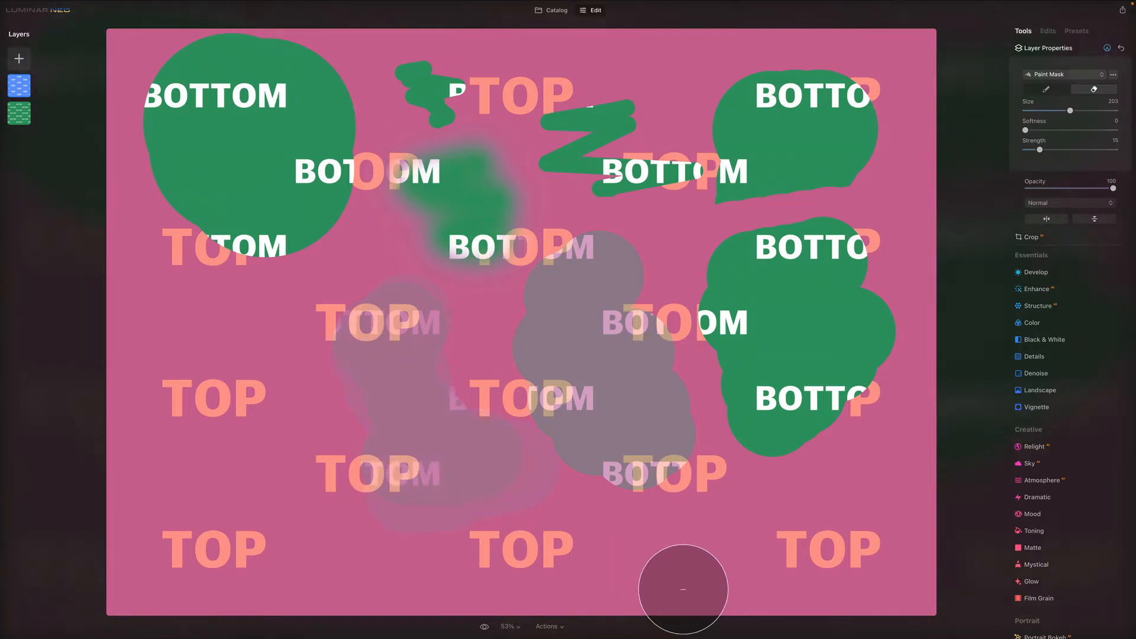
- Erase again over the half-transparent patch right of center with brush strength 68
{"action": "left_click_drag", "start_coordinate": [1039, 149], "coordinate": [1086, 149]}
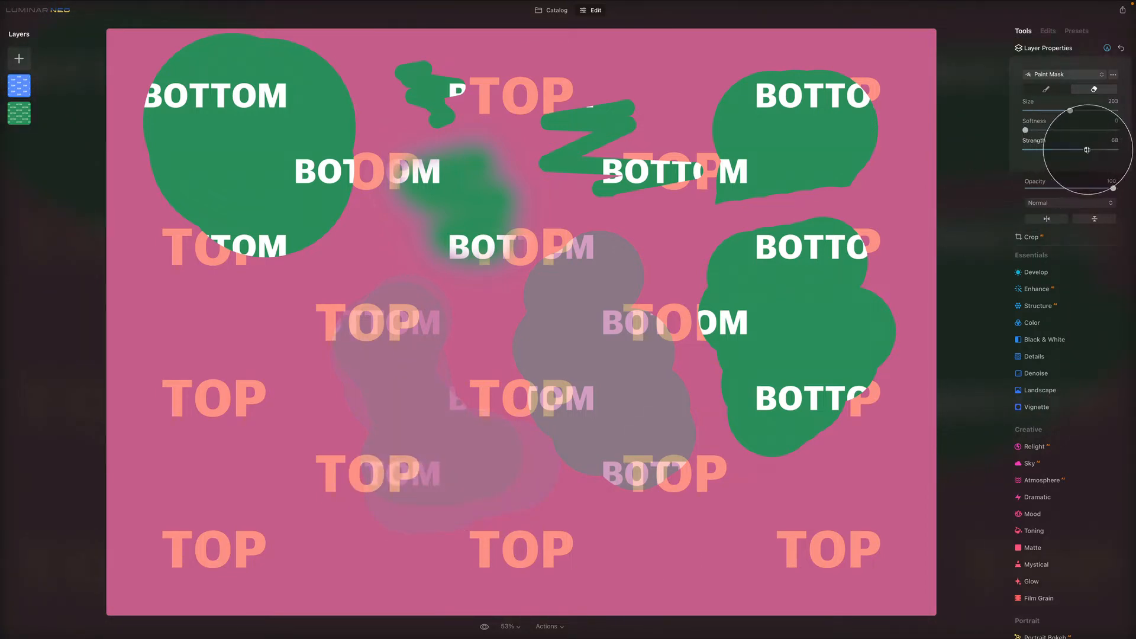
{"action": "mouse_move", "coordinate": [578, 307]}
{"action": "left_mouse_down"}
{"action": "mouse_move", "coordinate": [585, 355]}
{"action": "mouse_move", "coordinate": [592, 382]}
{"action": "mouse_move", "coordinate": [632, 414]}
{"action": "mouse_move", "coordinate": [636, 450]}
{"action": "left_mouse_up"}
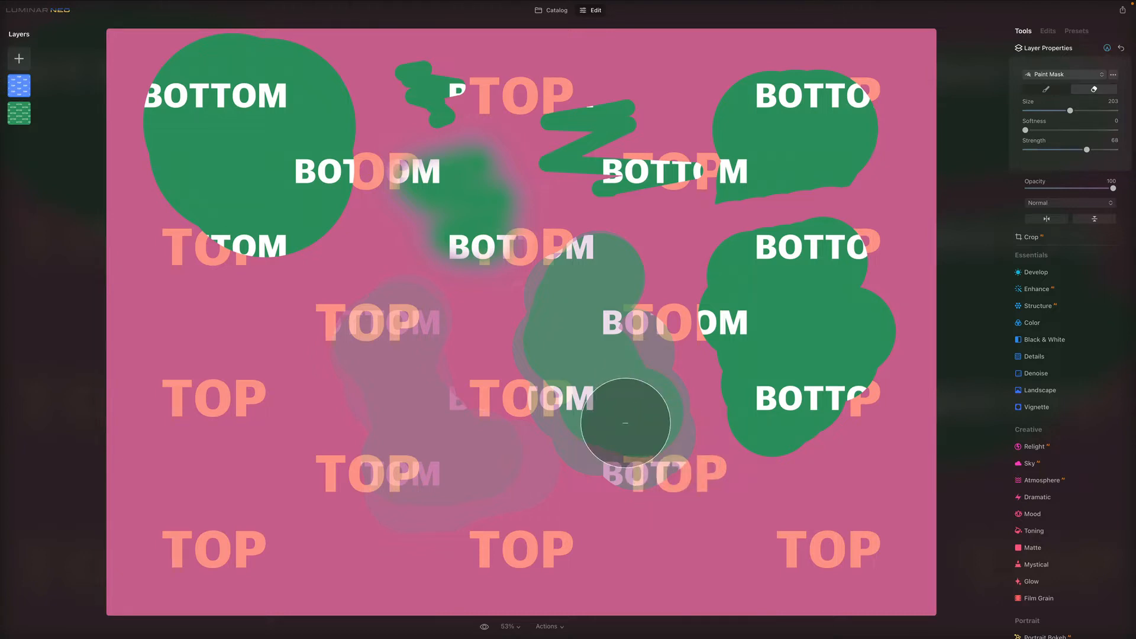
- Hide the mask overlay to check the blended layers, and display the overlay again
{"action": "left_click", "coordinate": [1114, 75]}
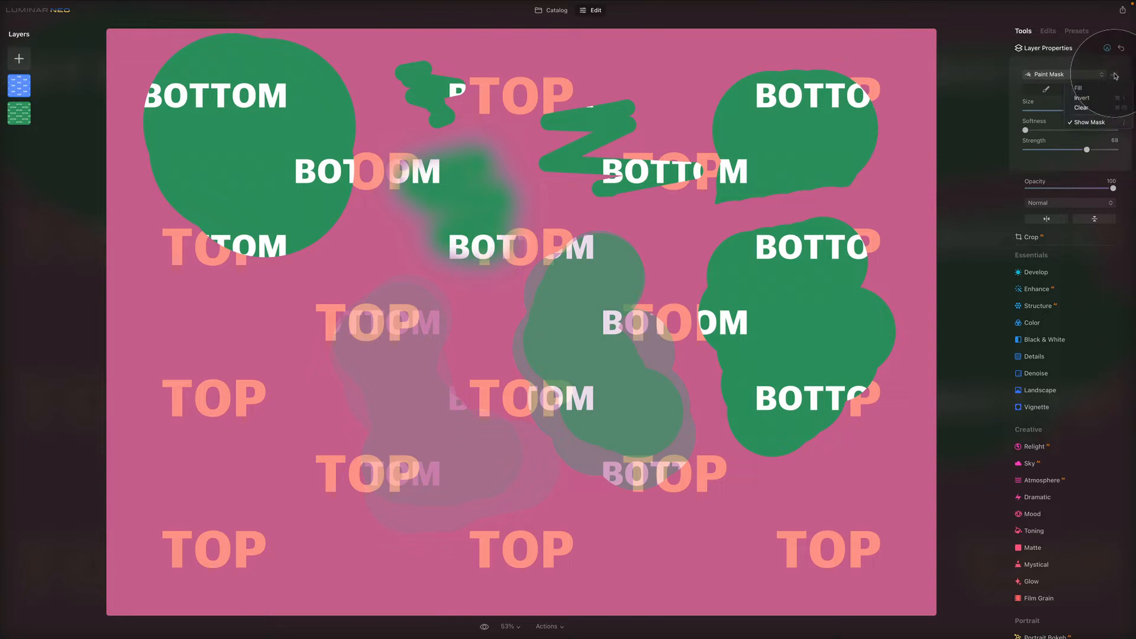
{"action": "left_click", "coordinate": [1120, 123]}
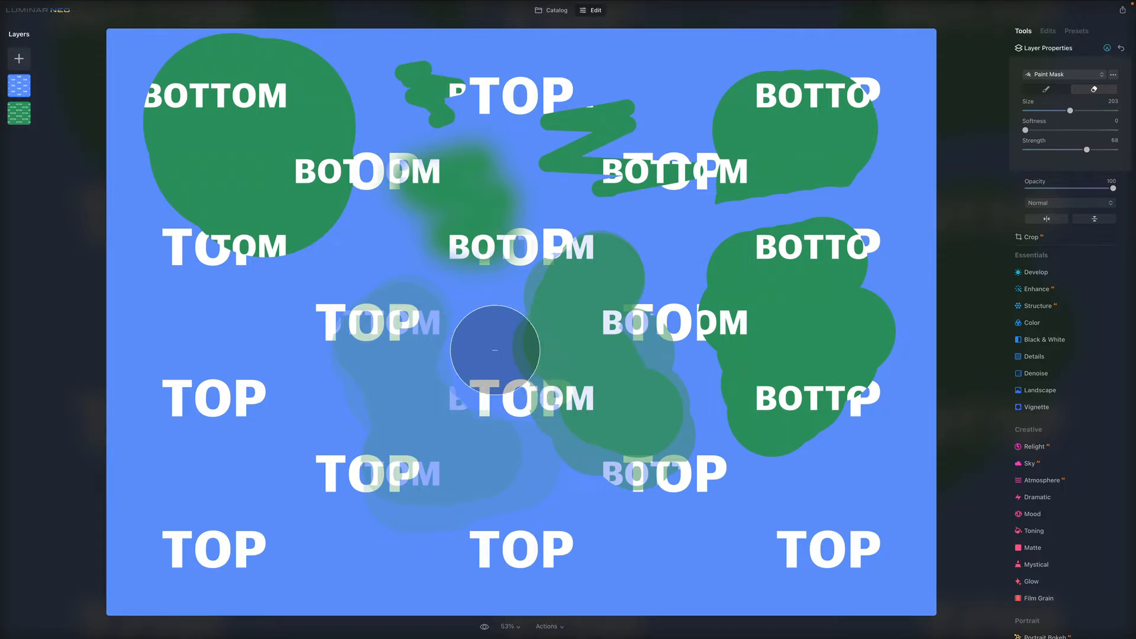
{"action": "left_click", "coordinate": [1113, 75]}
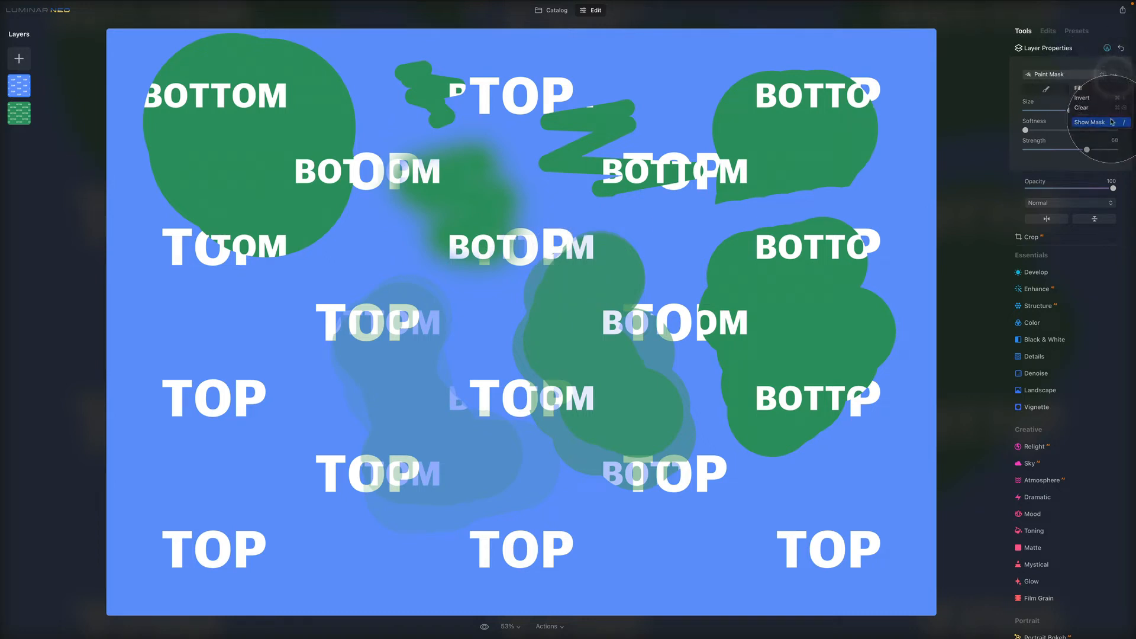
{"action": "left_click", "coordinate": [1089, 122]}
- Display the mask overlay on the top layer, and invert the mask and back again
{"action": "left_click", "coordinate": [1114, 75]}
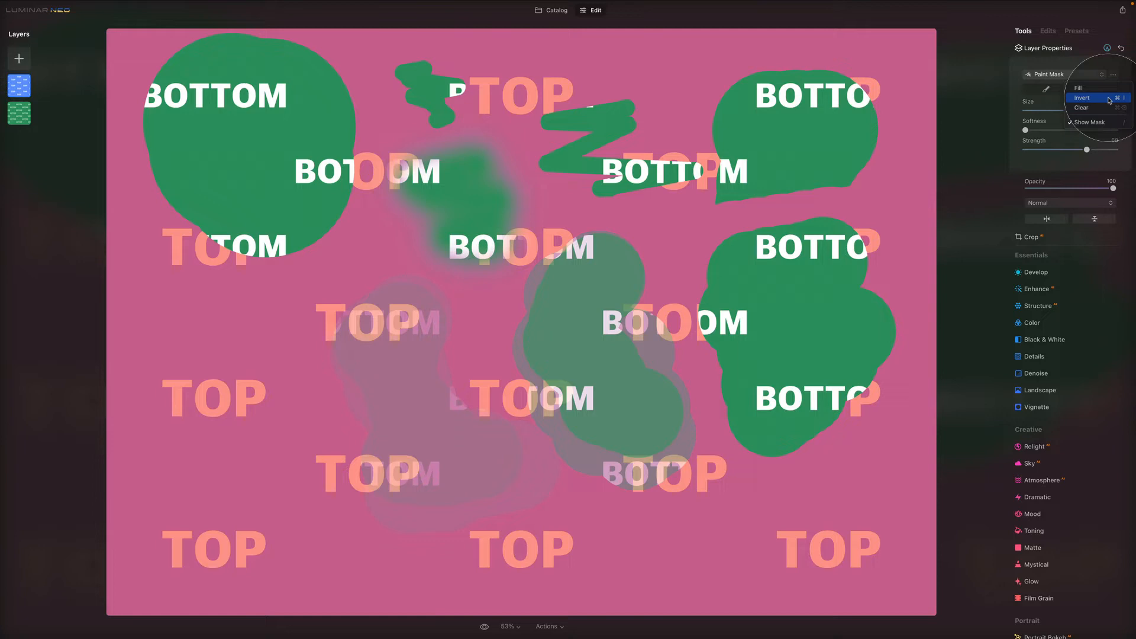
{"action": "left_click", "coordinate": [1109, 99]}
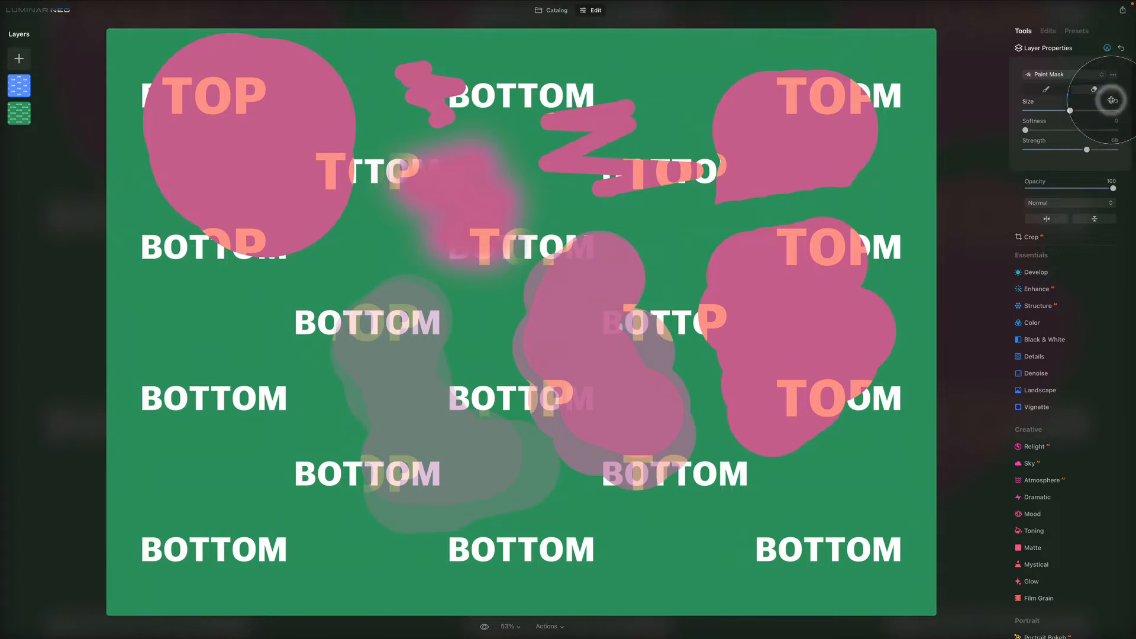
{"action": "left_click", "coordinate": [1094, 89]}
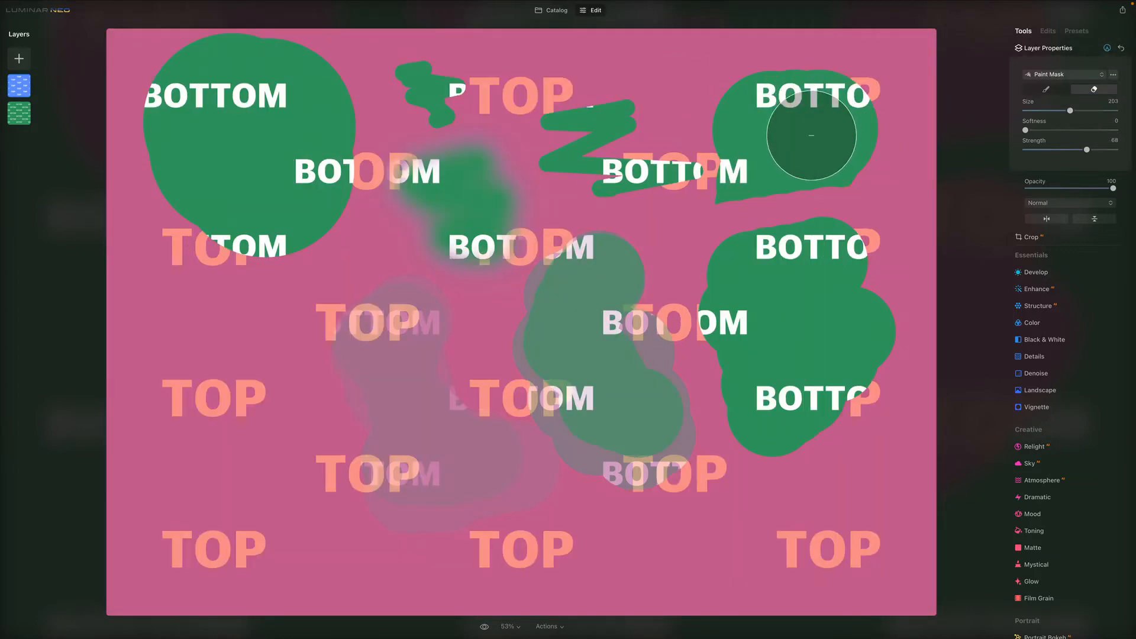
- Fill the top layer's entire mask
{"action": "left_click", "coordinate": [1101, 75]}
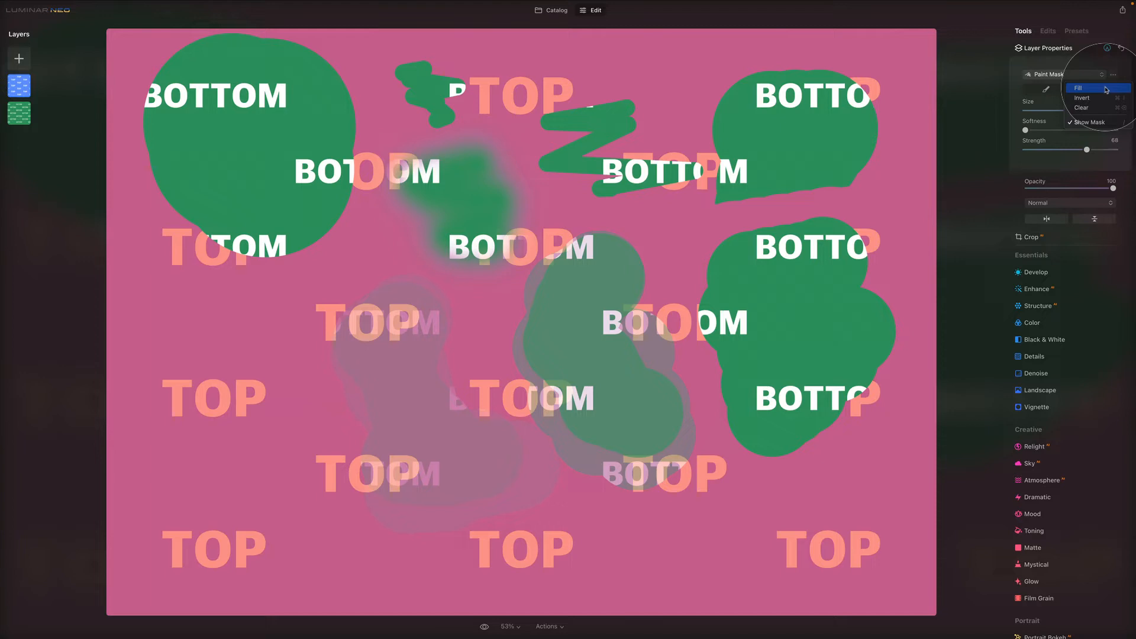
{"action": "left_click", "coordinate": [1106, 89]}
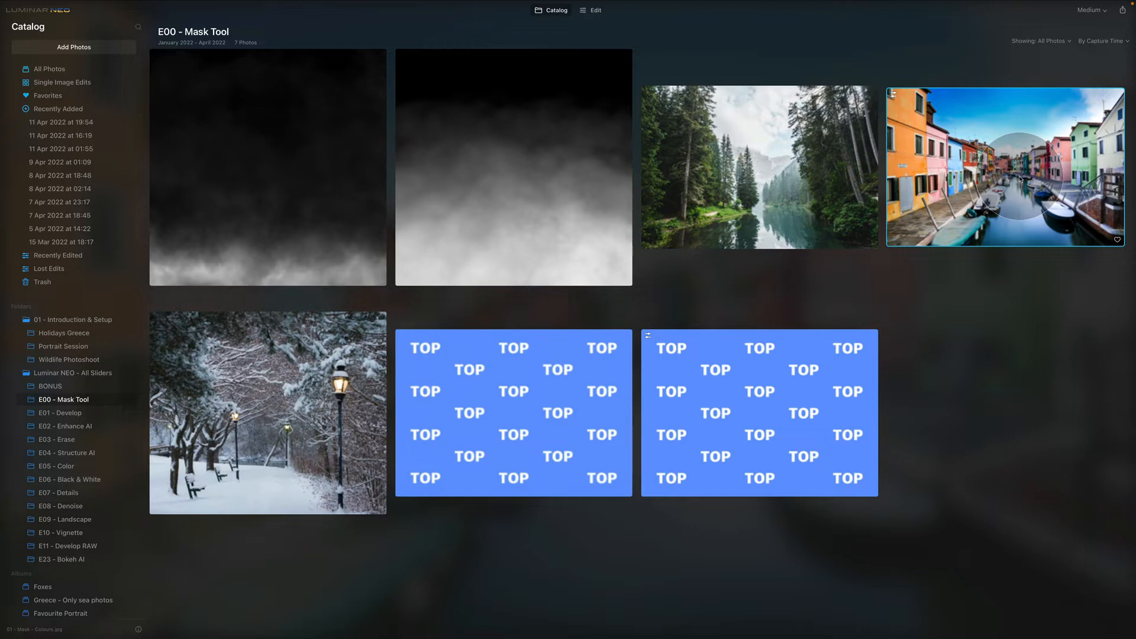
- Open the photo of colorful canal houses for editing and convert it to black and white
{"action": "left_click", "coordinate": [995, 135]}
{"action": "left_click", "coordinate": [596, 12]}
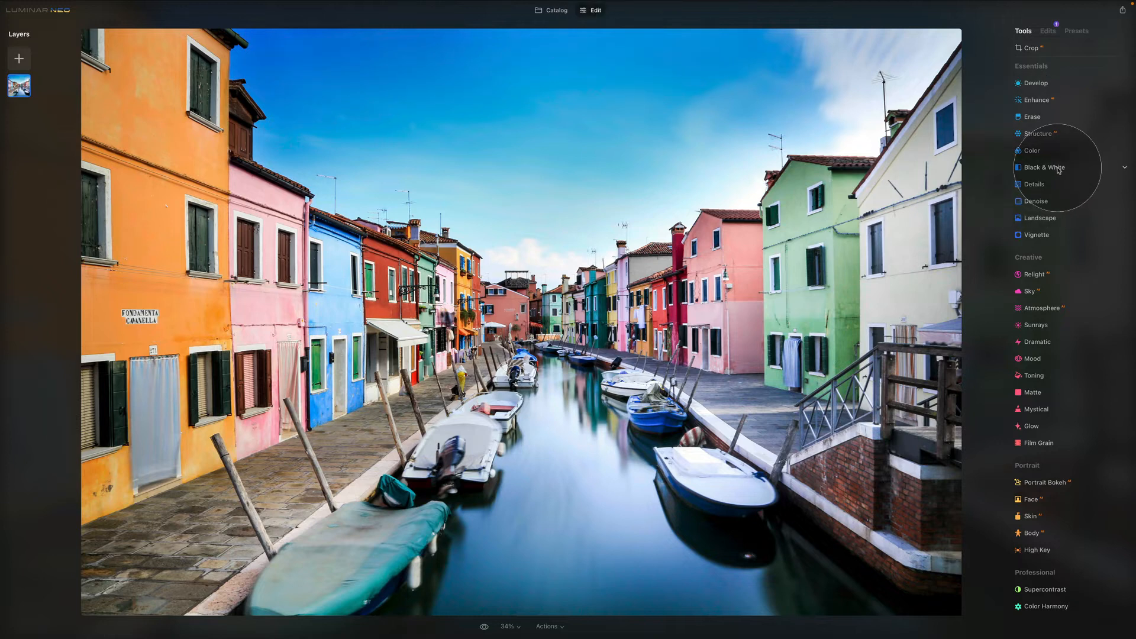
{"action": "left_click", "coordinate": [1056, 168]}
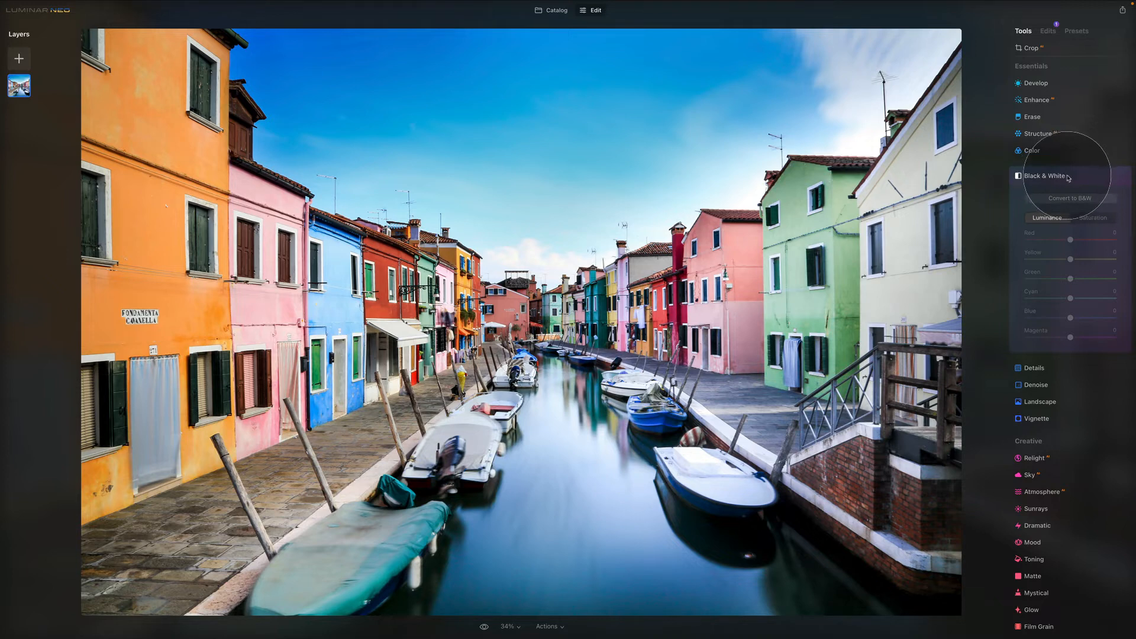
{"action": "left_click", "coordinate": [1092, 198]}
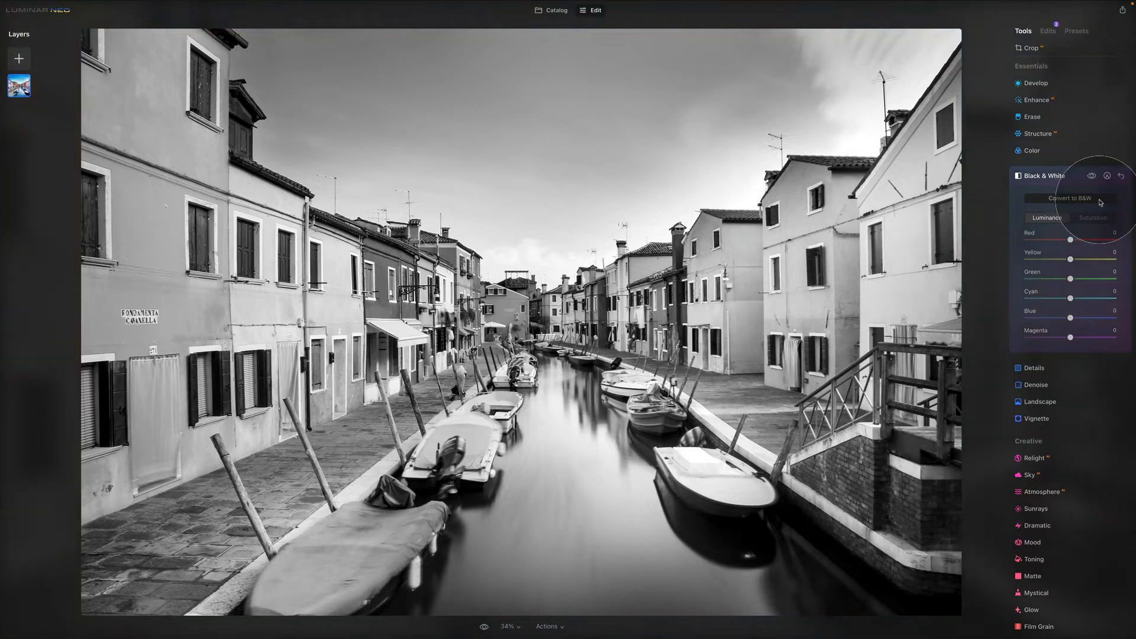
- Compare the canal photo in color and monochrome by switching the conversion and the Black & White effect's visibility off and on
{"action": "left_click", "coordinate": [1099, 202]}
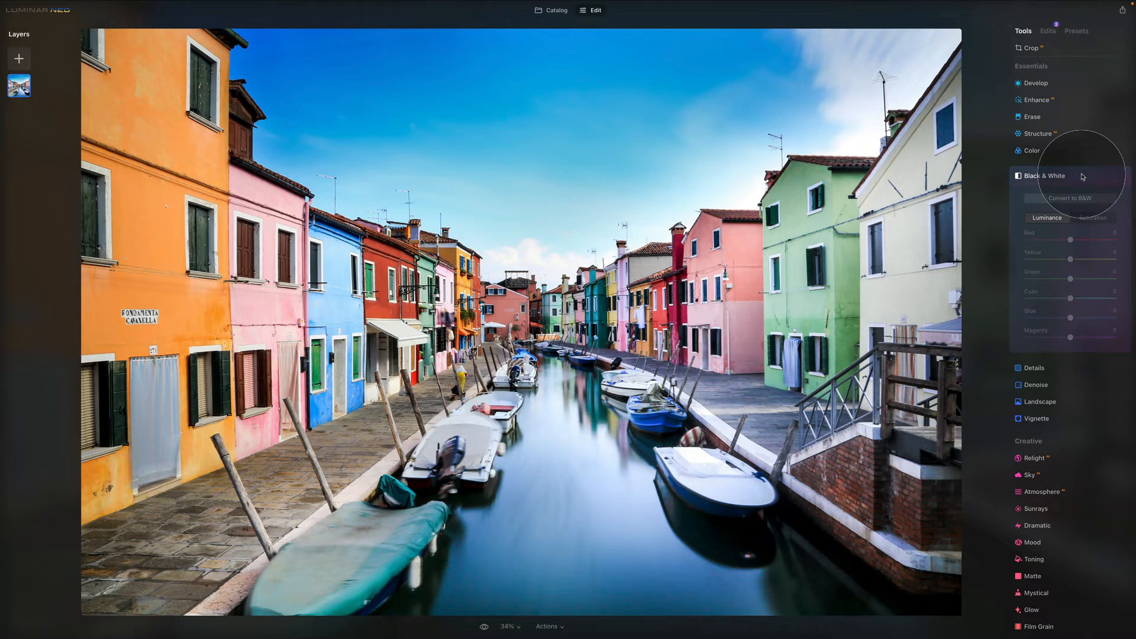
{"action": "left_click", "coordinate": [1098, 200]}
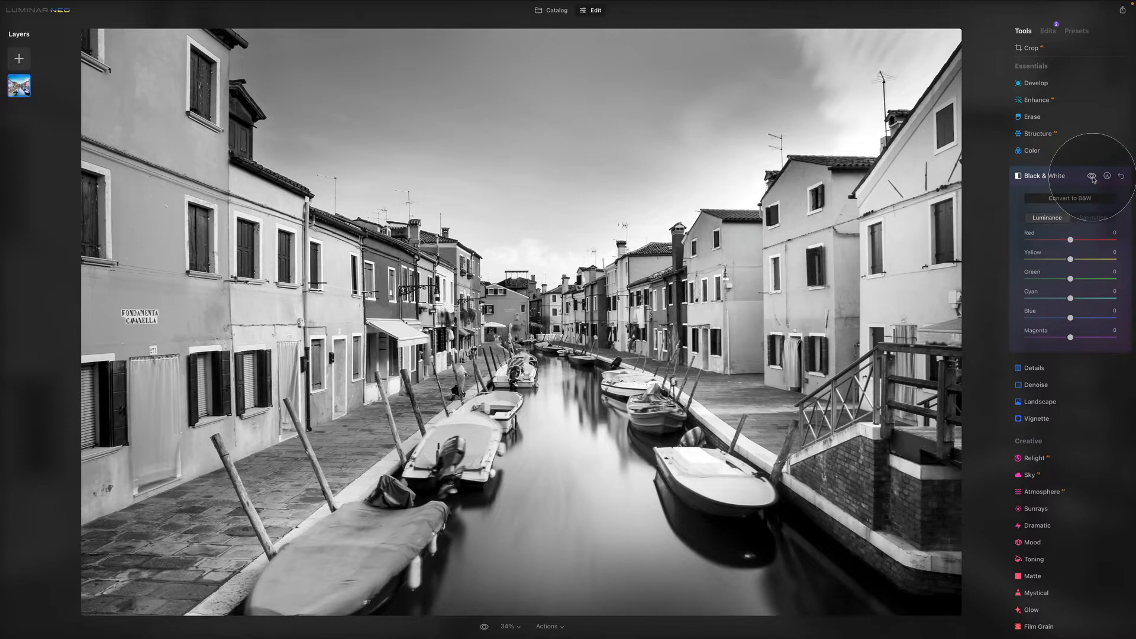
{"action": "left_click", "coordinate": [1092, 176]}
{"action": "left_click", "coordinate": [1092, 176]}
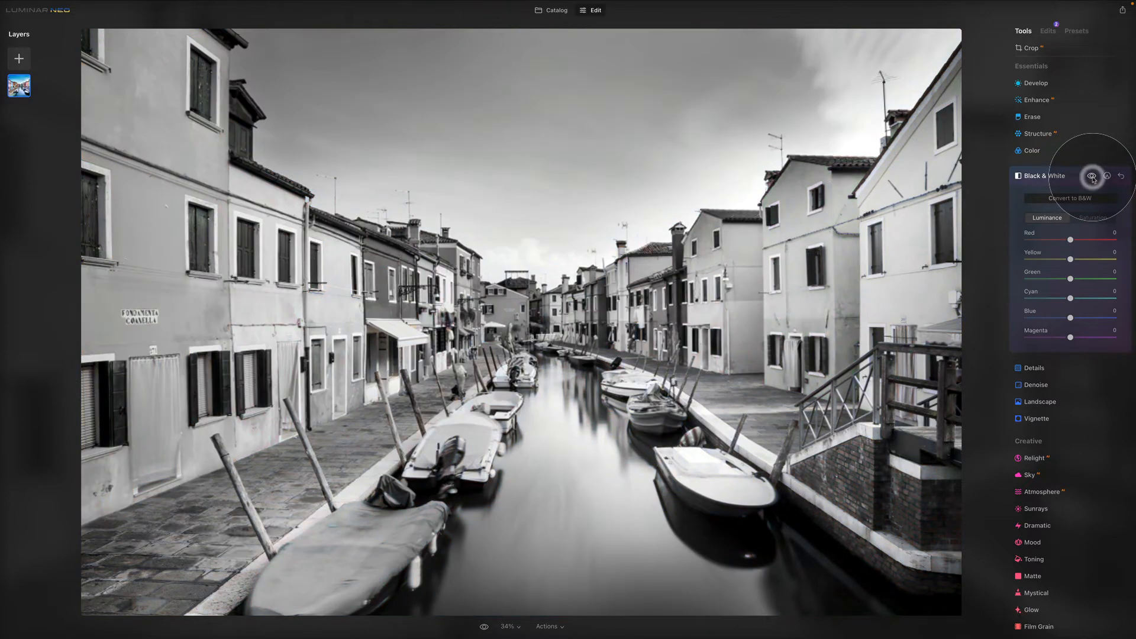
{"action": "left_click", "coordinate": [1092, 176]}
{"action": "left_click", "coordinate": [1092, 176]}
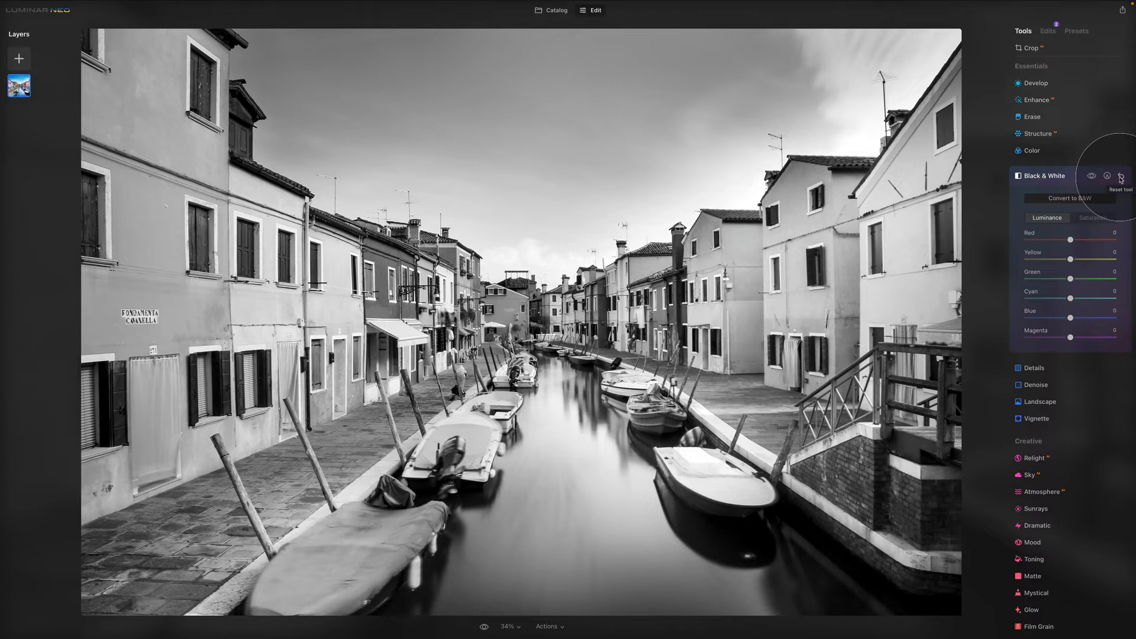
- Reset the Black & White adjustment and convert the canal photo to black and white again
{"action": "left_click", "coordinate": [1121, 178]}
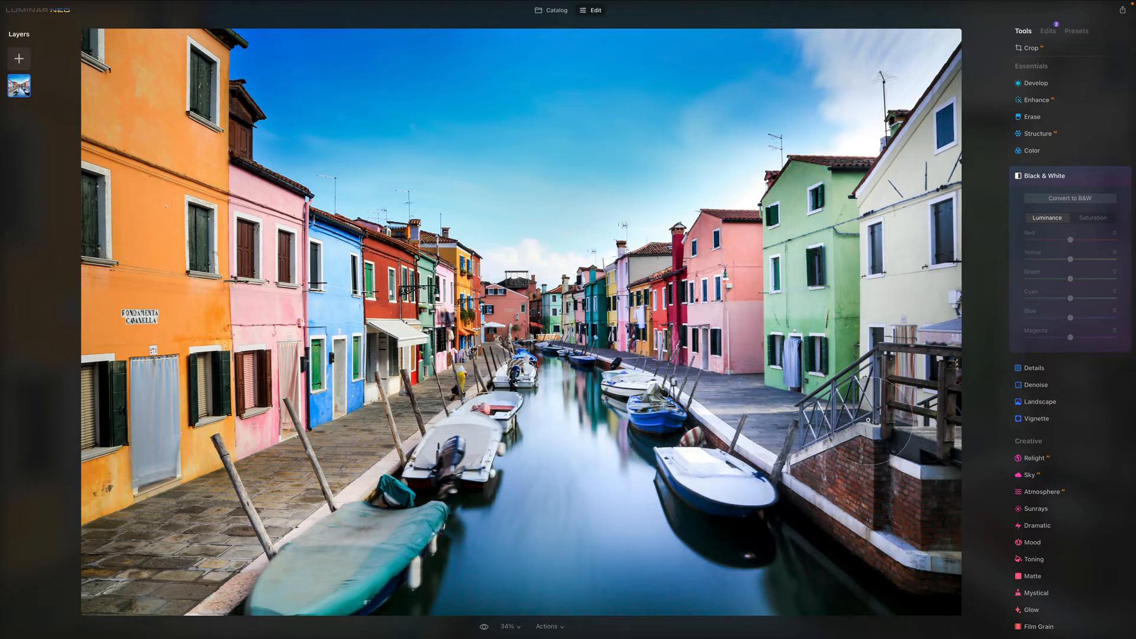
{"action": "left_click", "coordinate": [1072, 200]}
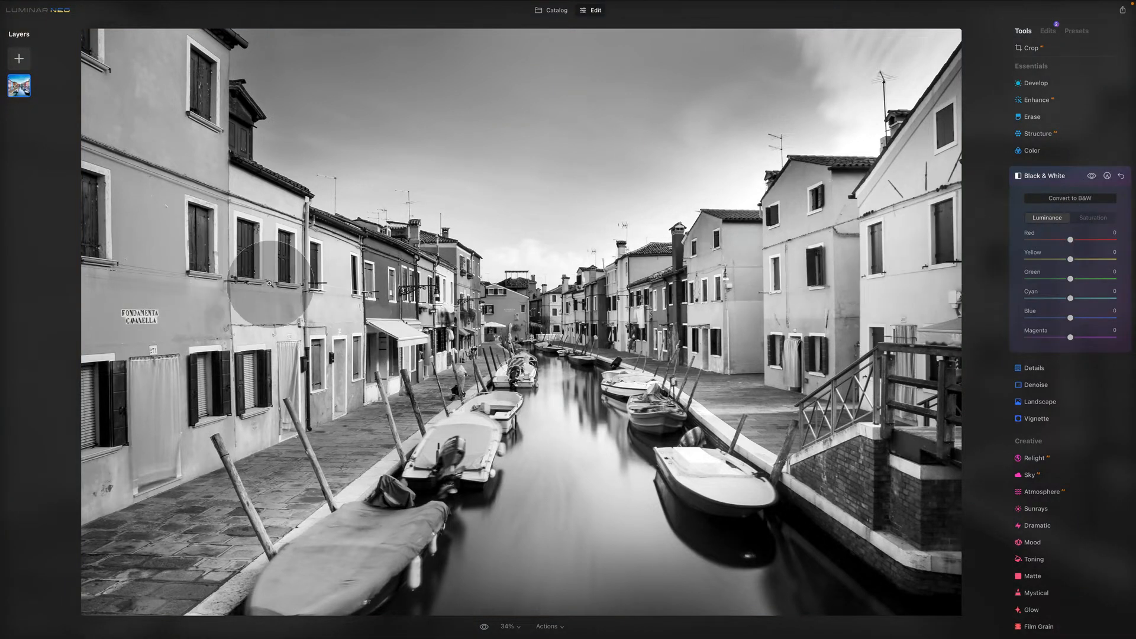
- Set up a mask eraser for the Black & White effect with size 174, softness 60 and strength 90
{"action": "left_click", "coordinate": [1108, 176]}
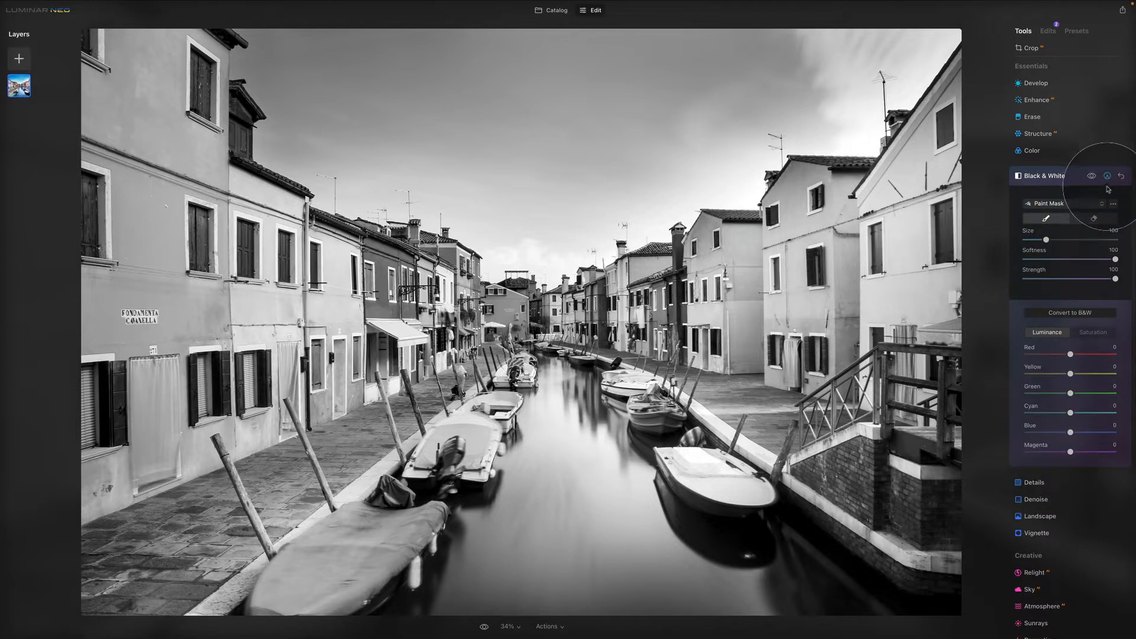
{"action": "left_click", "coordinate": [1102, 220]}
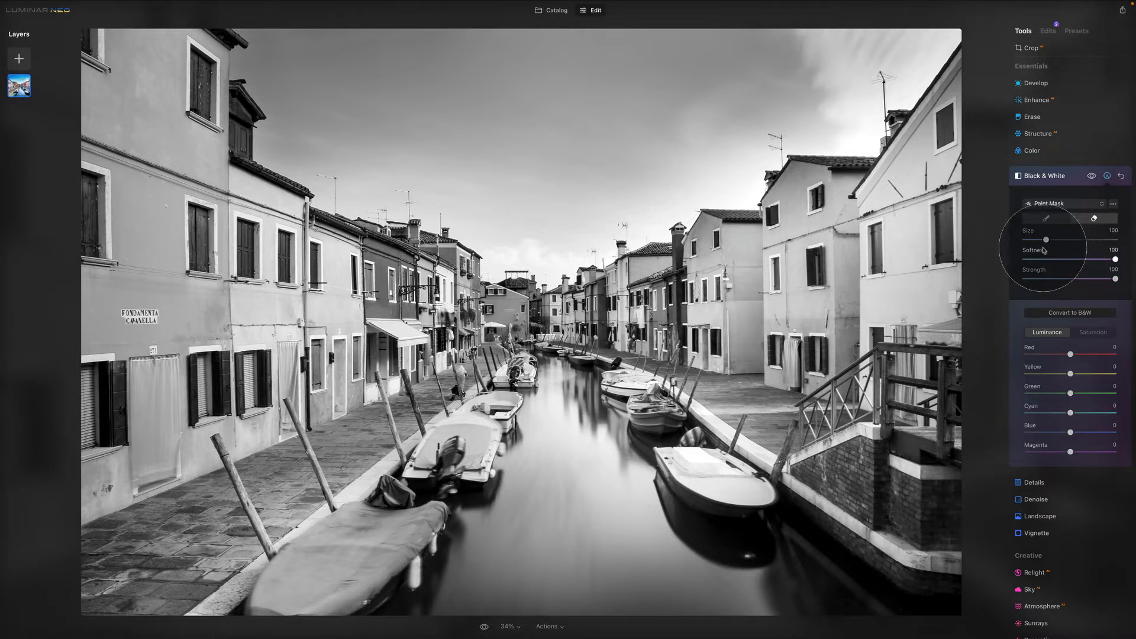
{"action": "mouse_move", "coordinate": [1115, 280]}
{"action": "left_mouse_down"}
{"action": "mouse_move", "coordinate": [1048, 240]}
{"action": "mouse_move", "coordinate": [1063, 240]}
{"action": "left_mouse_up"}
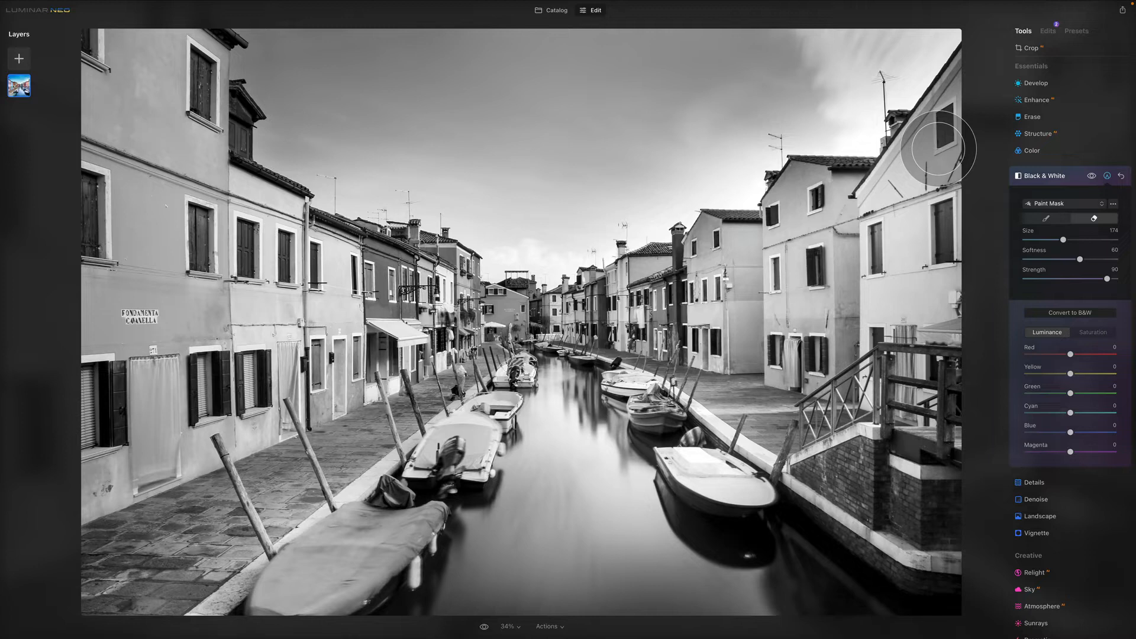
- Display the mask overlay and erase the black-and-white effect from the houses on the canal's right side
{"action": "key", "text": "/"}
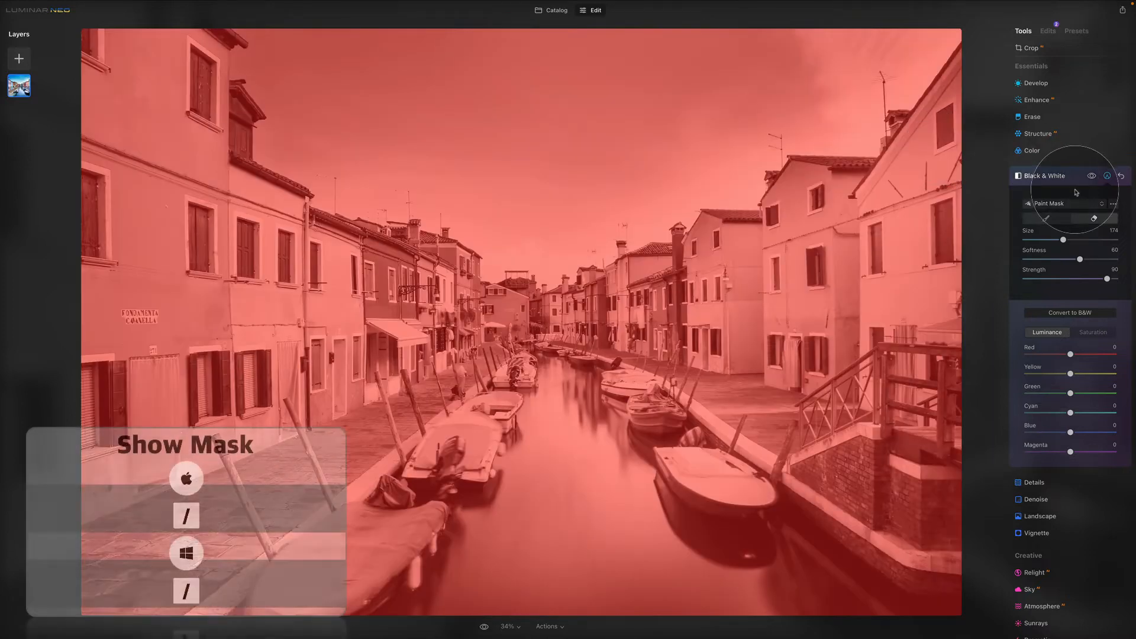
{"action": "left_click", "coordinate": [1113, 204]}
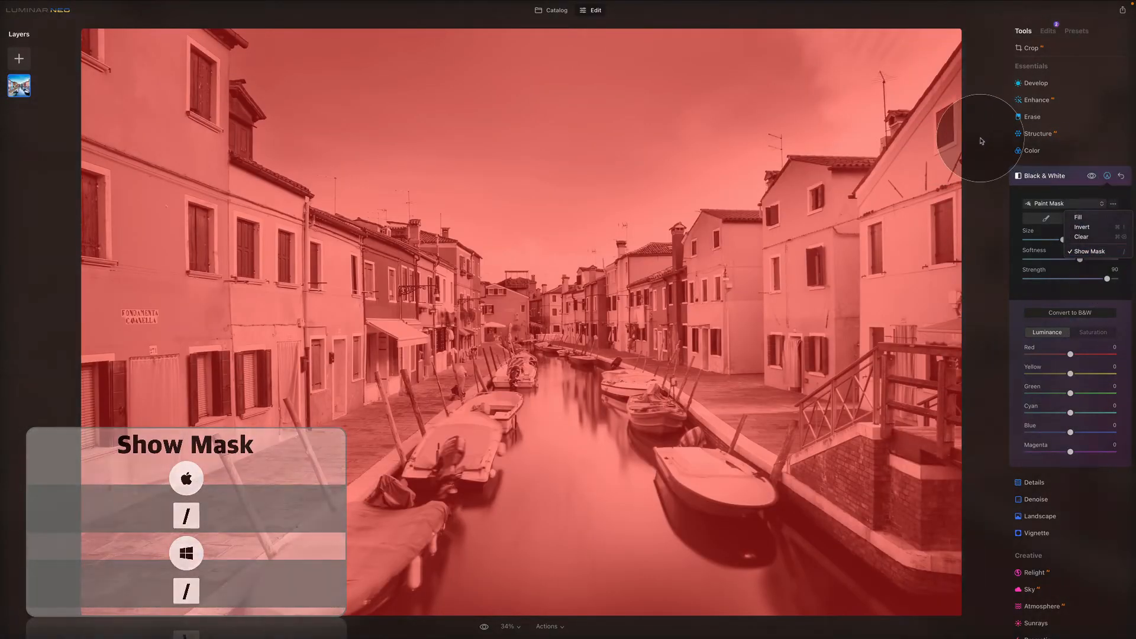
{"action": "left_click", "coordinate": [902, 187]}
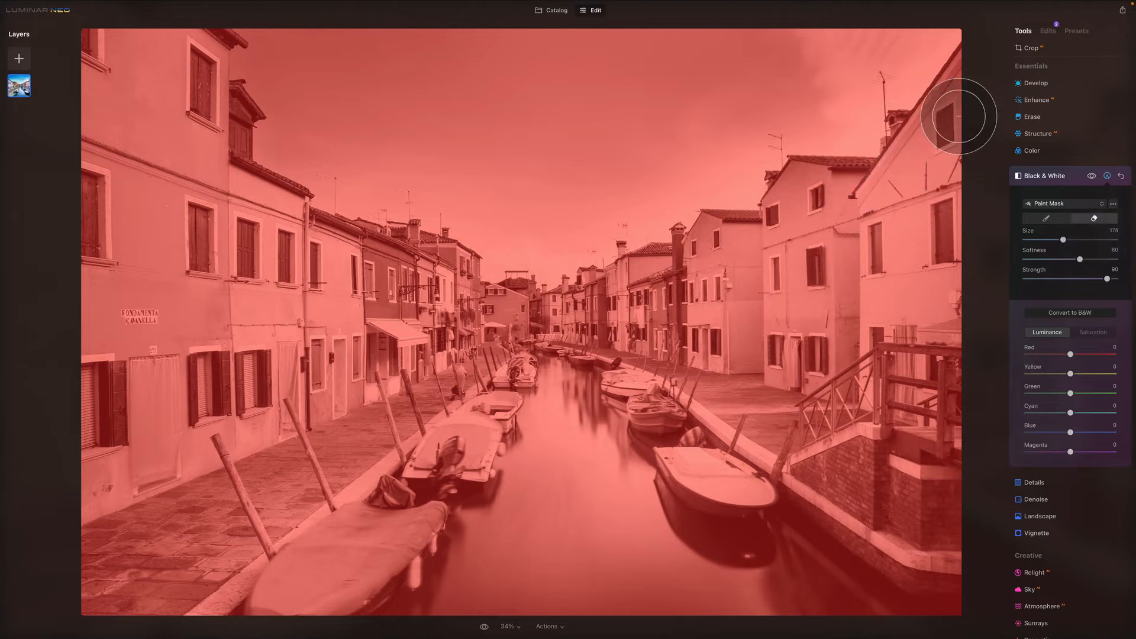
{"action": "mouse_move", "coordinate": [954, 130]}
{"action": "left_mouse_down"}
{"action": "mouse_move", "coordinate": [851, 249]}
{"action": "mouse_move", "coordinate": [947, 203]}
{"action": "mouse_move", "coordinate": [878, 286]}
{"action": "mouse_move", "coordinate": [957, 249]}
{"action": "mouse_move", "coordinate": [873, 313]}
{"action": "mouse_move", "coordinate": [946, 316]}
{"action": "mouse_move", "coordinate": [853, 333]}
{"action": "mouse_move", "coordinate": [955, 384]}
{"action": "mouse_move", "coordinate": [767, 348]}
{"action": "mouse_move", "coordinate": [906, 336]}
{"action": "mouse_move", "coordinate": [776, 314]}
{"action": "mouse_move", "coordinate": [911, 216]}
{"action": "mouse_move", "coordinate": [763, 276]}
{"action": "mouse_move", "coordinate": [881, 220]}
{"action": "mouse_move", "coordinate": [797, 225]}
{"action": "mouse_move", "coordinate": [831, 197]}
{"action": "mouse_move", "coordinate": [743, 272]}
{"action": "mouse_move", "coordinate": [693, 273]}
{"action": "mouse_move", "coordinate": [734, 259]}
{"action": "mouse_move", "coordinate": [628, 296]}
{"action": "mouse_move", "coordinate": [758, 302]}
{"action": "mouse_move", "coordinate": [740, 314]}
{"action": "mouse_move", "coordinate": [673, 311]}
{"action": "mouse_move", "coordinate": [857, 335]}
{"action": "mouse_move", "coordinate": [616, 317]}
{"action": "left_mouse_up"}
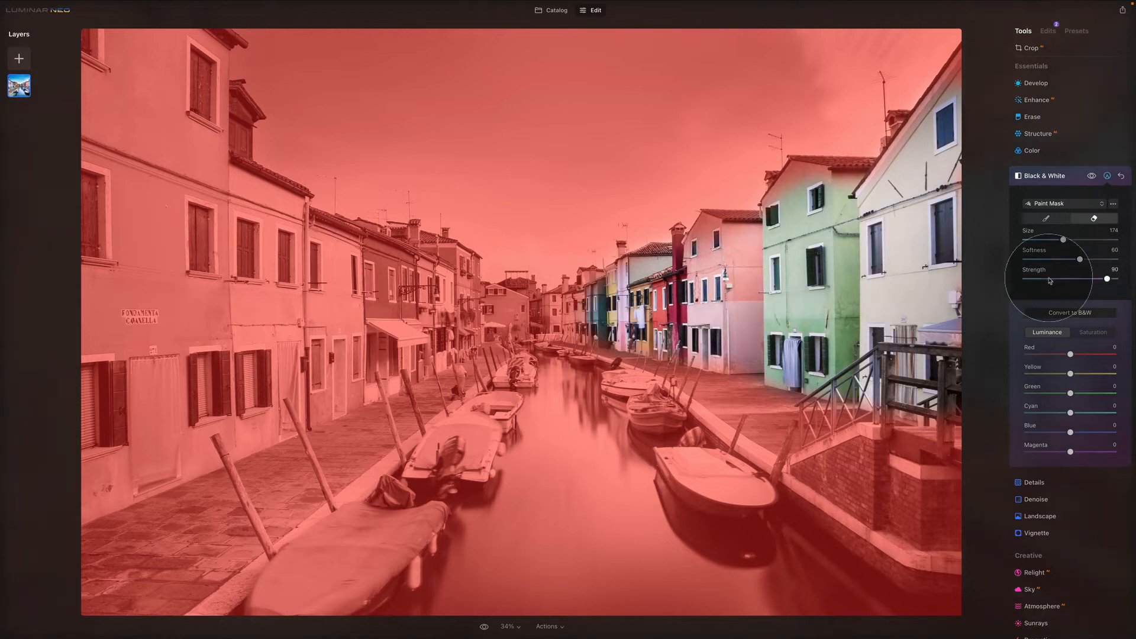
- Erase the black-and-white effect from the house facades on the canal's left side with brush sizes 110 and 155
{"action": "left_click_drag", "start_coordinate": [1063, 239], "coordinate": [1048, 240]}
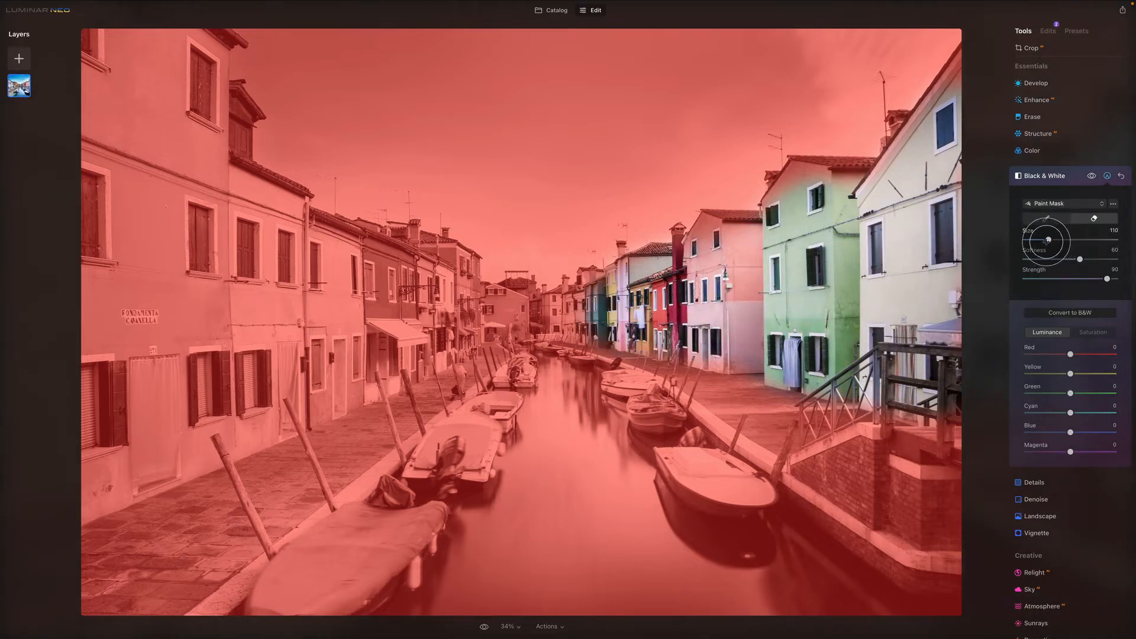
{"action": "mouse_move", "coordinate": [560, 325]}
{"action": "left_mouse_down"}
{"action": "mouse_move", "coordinate": [468, 310]}
{"action": "mouse_move", "coordinate": [541, 315]}
{"action": "mouse_move", "coordinate": [504, 315]}
{"action": "mouse_move", "coordinate": [458, 266]}
{"action": "mouse_move", "coordinate": [461, 343]}
{"action": "mouse_move", "coordinate": [320, 372]}
{"action": "mouse_move", "coordinate": [432, 356]}
{"action": "mouse_move", "coordinate": [156, 439]}
{"action": "mouse_move", "coordinate": [186, 438]}
{"action": "left_mouse_up"}
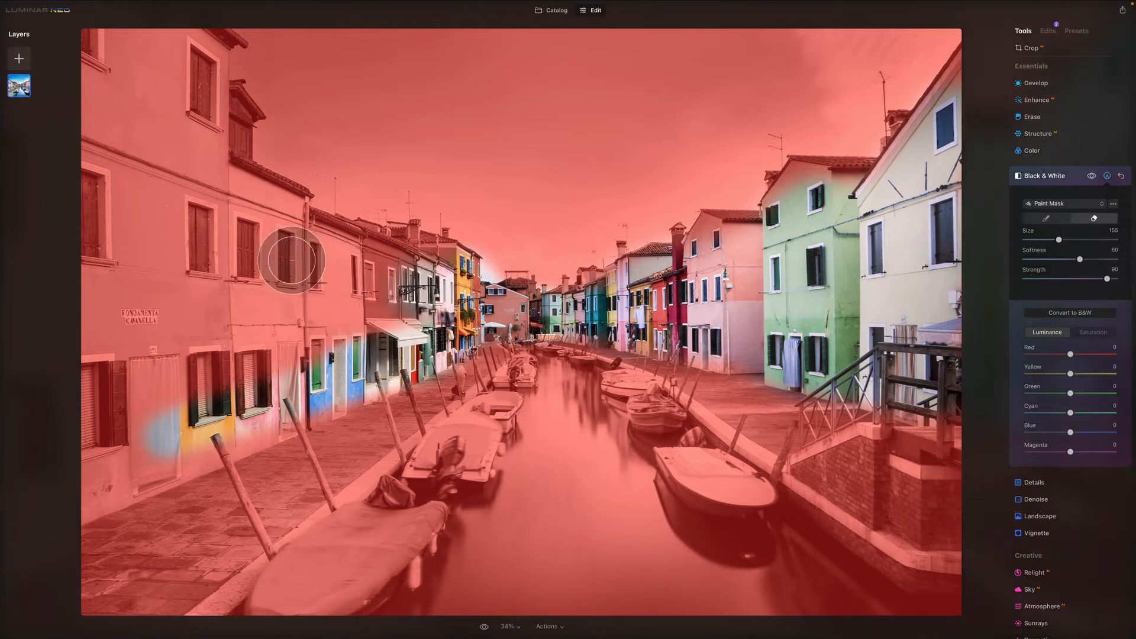
{"action": "mouse_move", "coordinate": [292, 260]}
{"action": "left_mouse_down"}
{"action": "mouse_move", "coordinate": [362, 271]}
{"action": "mouse_move", "coordinate": [242, 230]}
{"action": "mouse_move", "coordinate": [328, 261]}
{"action": "mouse_move", "coordinate": [222, 213]}
{"action": "mouse_move", "coordinate": [224, 203]}
{"action": "mouse_move", "coordinate": [291, 230]}
{"action": "mouse_move", "coordinate": [185, 176]}
{"action": "mouse_move", "coordinate": [205, 44]}
{"action": "mouse_move", "coordinate": [181, 175]}
{"action": "mouse_move", "coordinate": [142, 31]}
{"action": "mouse_move", "coordinate": [145, 243]}
{"action": "mouse_move", "coordinate": [128, 84]}
{"action": "mouse_move", "coordinate": [141, 51]}
{"action": "mouse_move", "coordinate": [105, 197]}
{"action": "mouse_move", "coordinate": [94, 45]}
{"action": "left_mouse_up"}
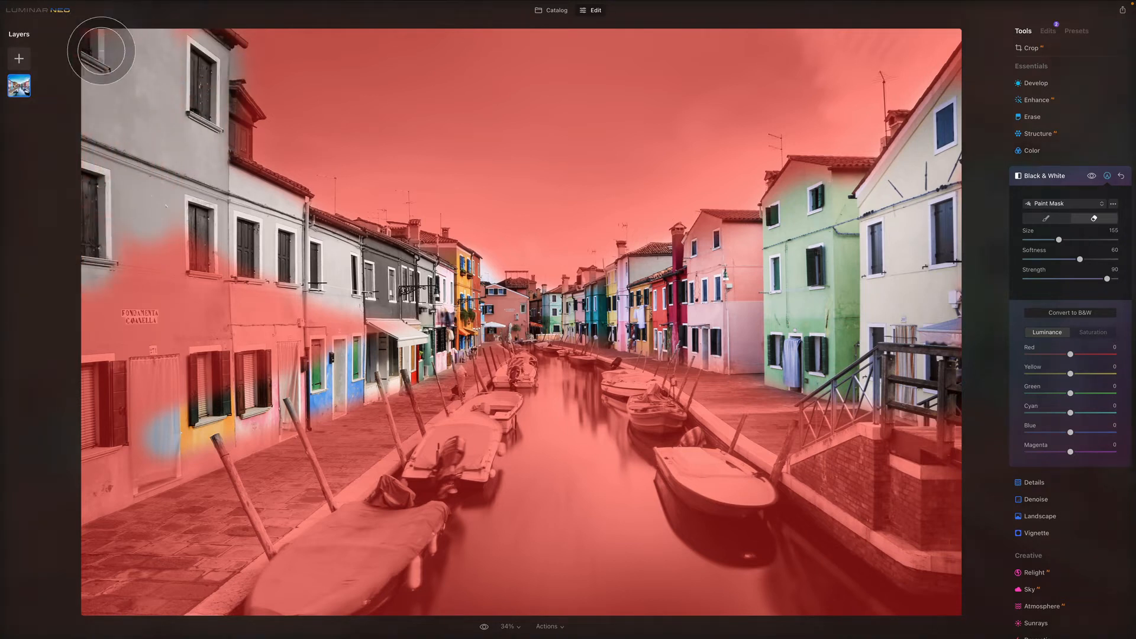
{"action": "mouse_move", "coordinate": [337, 310]}
{"action": "left_mouse_down"}
{"action": "mouse_move", "coordinate": [130, 310]}
{"action": "mouse_move", "coordinate": [119, 301]}
{"action": "mouse_move", "coordinate": [223, 302]}
{"action": "mouse_move", "coordinate": [112, 286]}
{"action": "mouse_move", "coordinate": [300, 378]}
{"action": "mouse_move", "coordinate": [122, 389]}
{"action": "mouse_move", "coordinate": [262, 368]}
{"action": "mouse_move", "coordinate": [286, 371]}
{"action": "mouse_move", "coordinate": [92, 402]}
{"action": "mouse_move", "coordinate": [121, 382]}
{"action": "mouse_move", "coordinate": [84, 381]}
{"action": "mouse_move", "coordinate": [140, 350]}
{"action": "mouse_move", "coordinate": [92, 415]}
{"action": "mouse_move", "coordinate": [143, 344]}
{"action": "mouse_move", "coordinate": [66, 370]}
{"action": "mouse_move", "coordinate": [166, 420]}
{"action": "mouse_move", "coordinate": [120, 460]}
{"action": "left_mouse_up"}
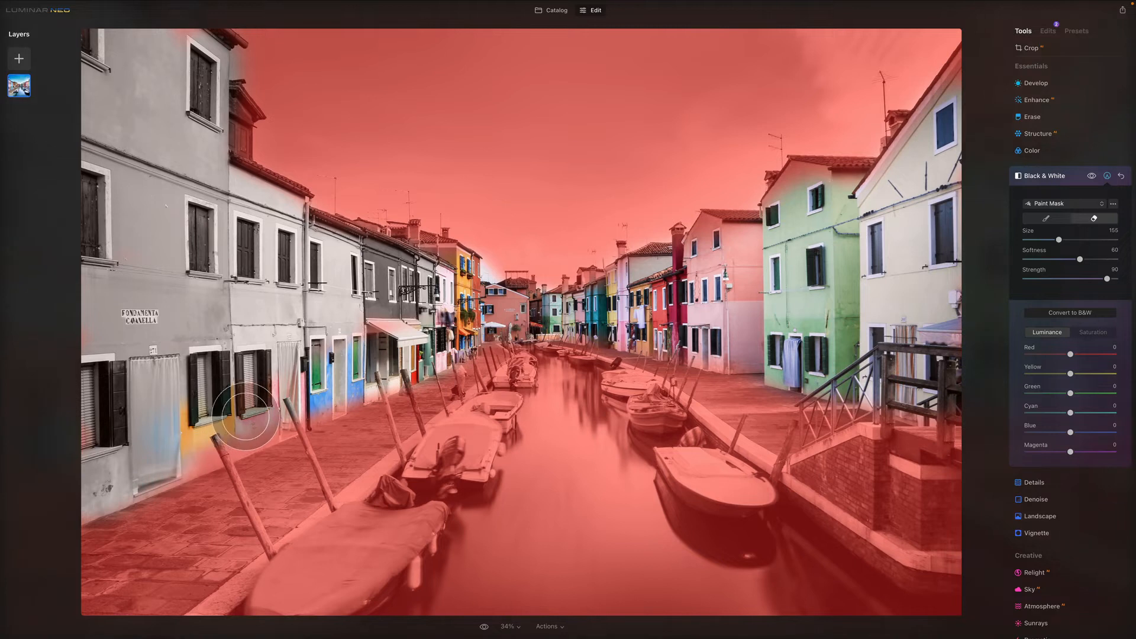
{"action": "mouse_move", "coordinate": [245, 418]}
{"action": "left_mouse_down"}
{"action": "mouse_move", "coordinate": [378, 363]}
{"action": "mouse_move", "coordinate": [238, 400]}
{"action": "mouse_move", "coordinate": [290, 372]}
{"action": "mouse_move", "coordinate": [398, 338]}
{"action": "left_mouse_up"}
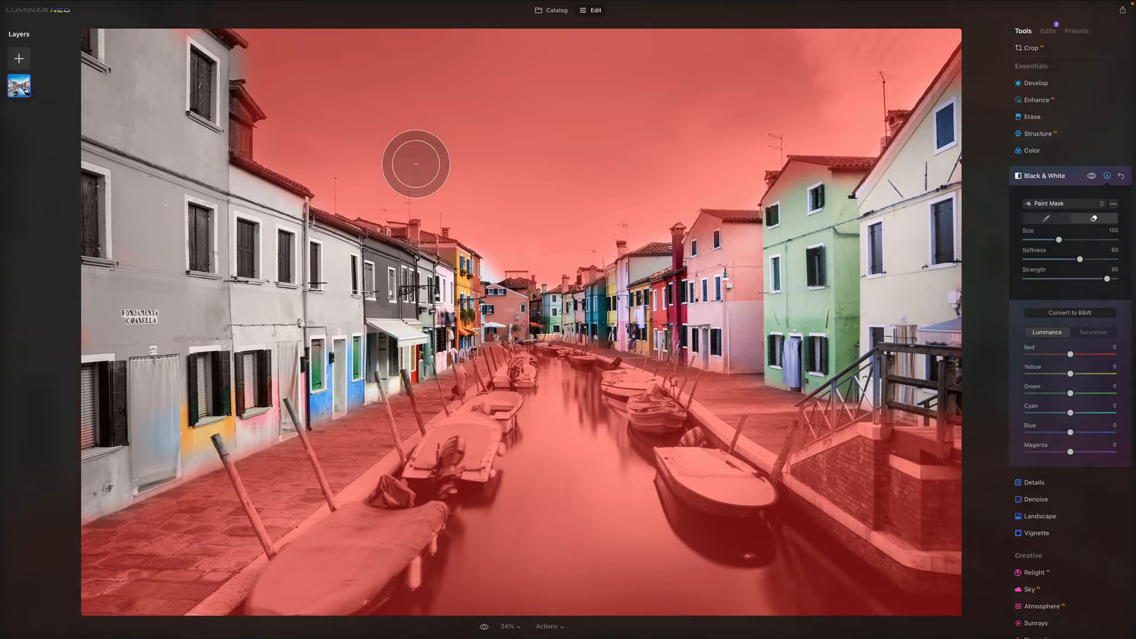
- Reduce the eraser brush size to 82
{"action": "key", "text": "bracketleft"}
{"action": "key", "text": "bracketleft"}
{"action": "key", "text": "bracketleft"}
{"action": "key", "text": "bracketleft"}
{"action": "key", "text": "bracketleft"}
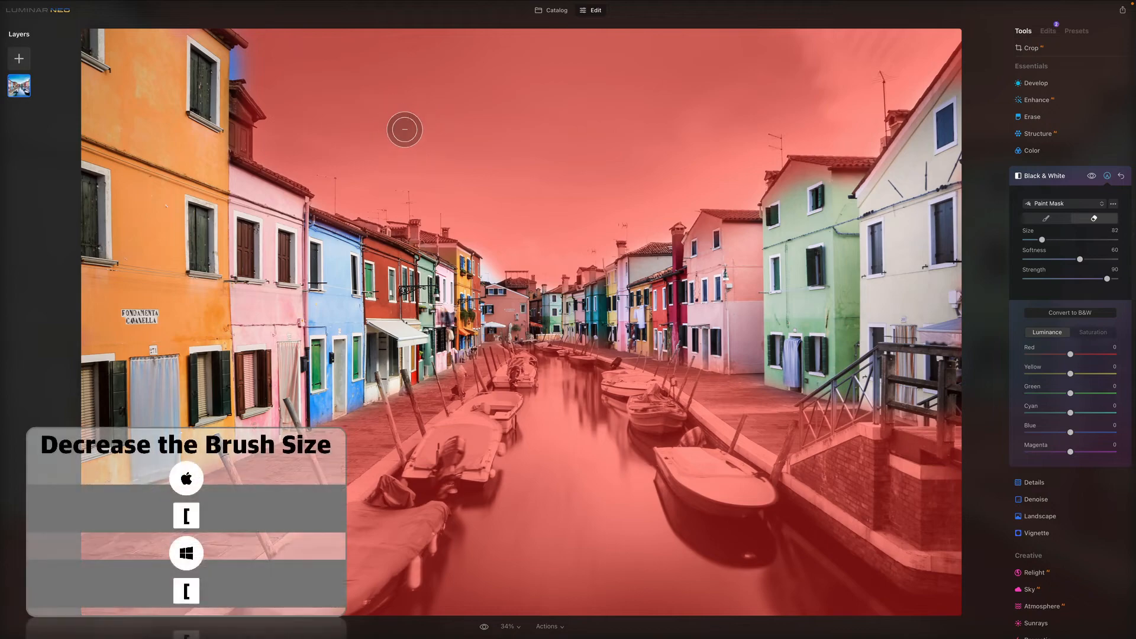
- Erase the mask over the wooden dormer and its roof edge beside the orange house with brush size 153
{"action": "key", "text": "ctrl+plus"}
{"action": "key", "text": "ctrl+plus"}
{"action": "key", "text": "ctrl+plus"}
{"action": "key", "text": "ctrl+plus"}
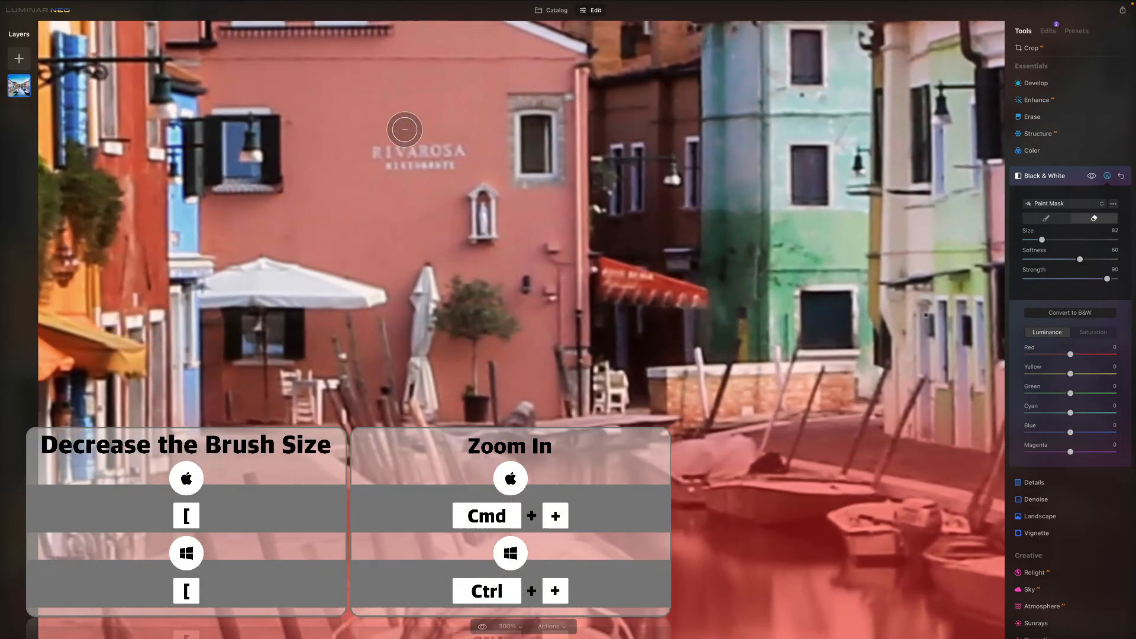
{"action": "left_click_drag", "start_coordinate": [355, 85], "coordinate": [705, 303]}
{"action": "left_click_drag", "start_coordinate": [407, 175], "coordinate": [801, 517]}
{"action": "left_click_drag", "start_coordinate": [314, 190], "coordinate": [639, 405]}
{"action": "left_click_drag", "start_coordinate": [219, 89], "coordinate": [710, 429]}
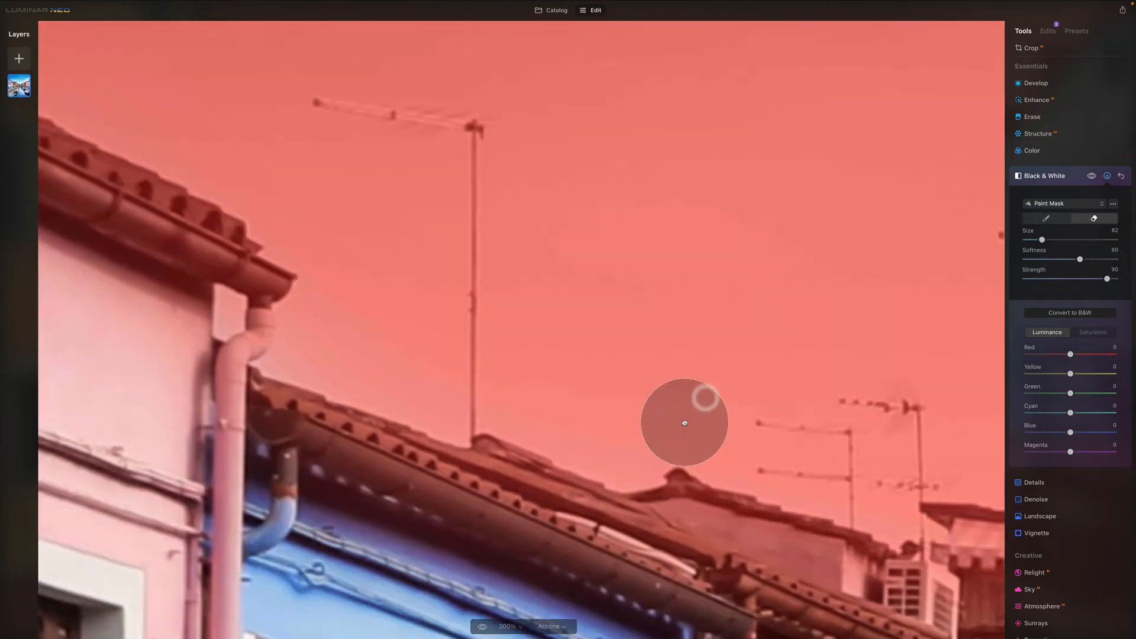
{"action": "left_click_drag", "start_coordinate": [425, 277], "coordinate": [828, 483]}
{"action": "left_click_drag", "start_coordinate": [401, 336], "coordinate": [720, 487]}
{"action": "left_click_drag", "start_coordinate": [633, 332], "coordinate": [651, 514]}
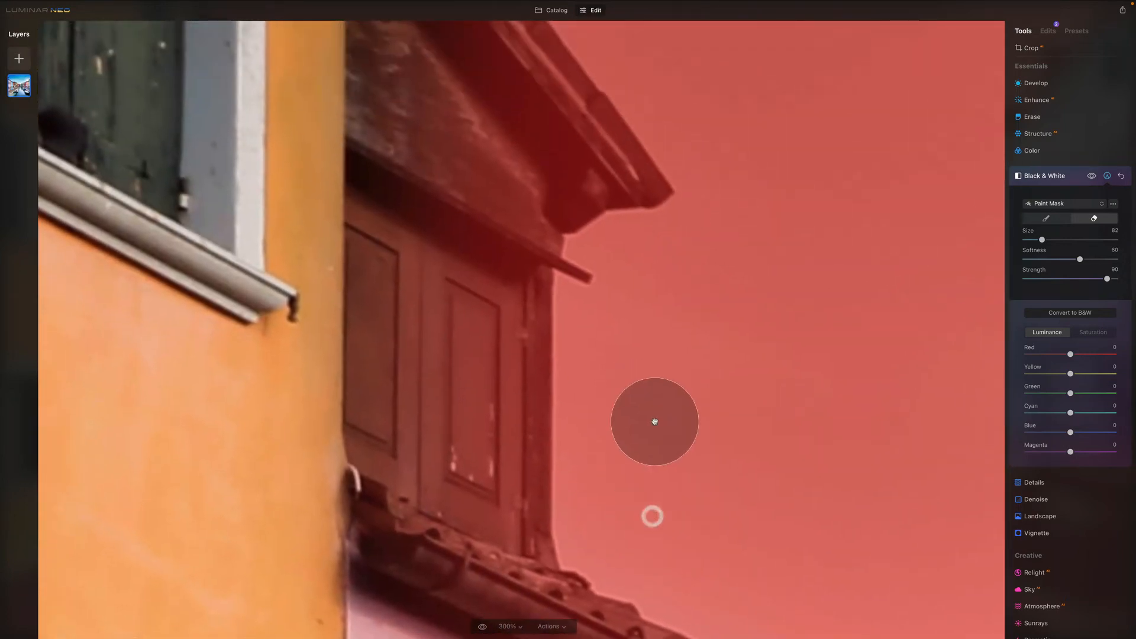
{"action": "left_click_drag", "start_coordinate": [651, 363], "coordinate": [692, 429]}
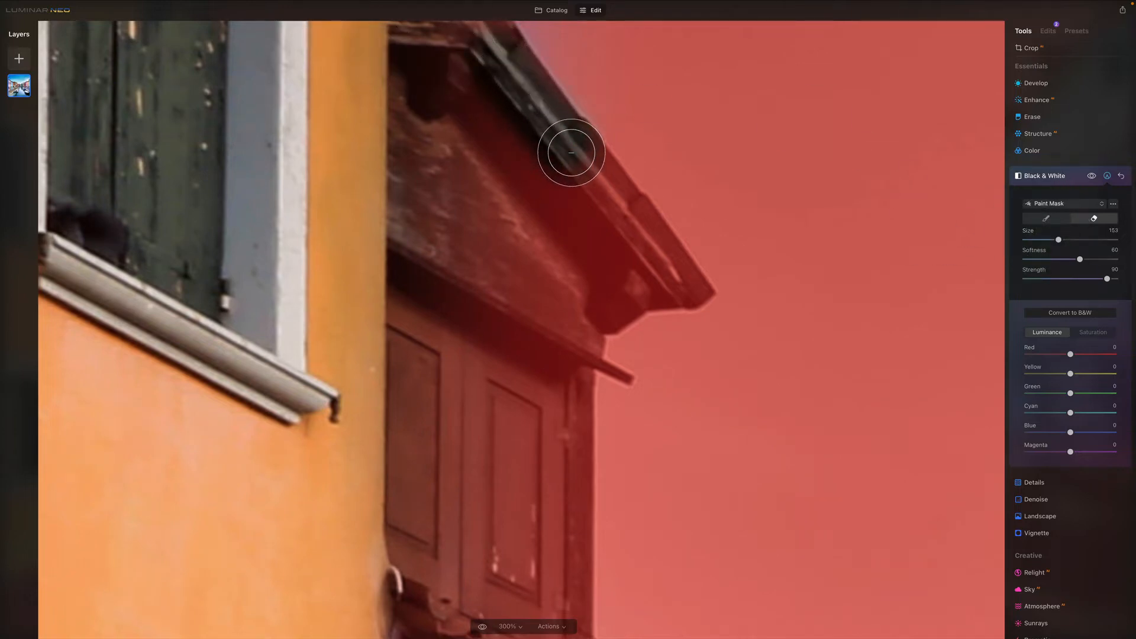
{"action": "mouse_move", "coordinate": [664, 268]}
{"action": "left_mouse_down"}
{"action": "mouse_move", "coordinate": [507, 163]}
{"action": "mouse_move", "coordinate": [421, 60]}
{"action": "mouse_move", "coordinate": [575, 261]}
{"action": "mouse_move", "coordinate": [452, 110]}
{"action": "mouse_move", "coordinate": [459, 337]}
{"action": "mouse_move", "coordinate": [527, 264]}
{"action": "mouse_move", "coordinate": [569, 325]}
{"action": "mouse_move", "coordinate": [660, 293]}
{"action": "mouse_move", "coordinate": [584, 298]}
{"action": "mouse_move", "coordinate": [558, 363]}
{"action": "mouse_move", "coordinate": [556, 459]}
{"action": "left_mouse_up"}
{"action": "mouse_move", "coordinate": [749, 555]}
{"action": "left_mouse_down"}
{"action": "mouse_move", "coordinate": [726, 380]}
{"action": "mouse_move", "coordinate": [766, 365]}
{"action": "left_mouse_up"}
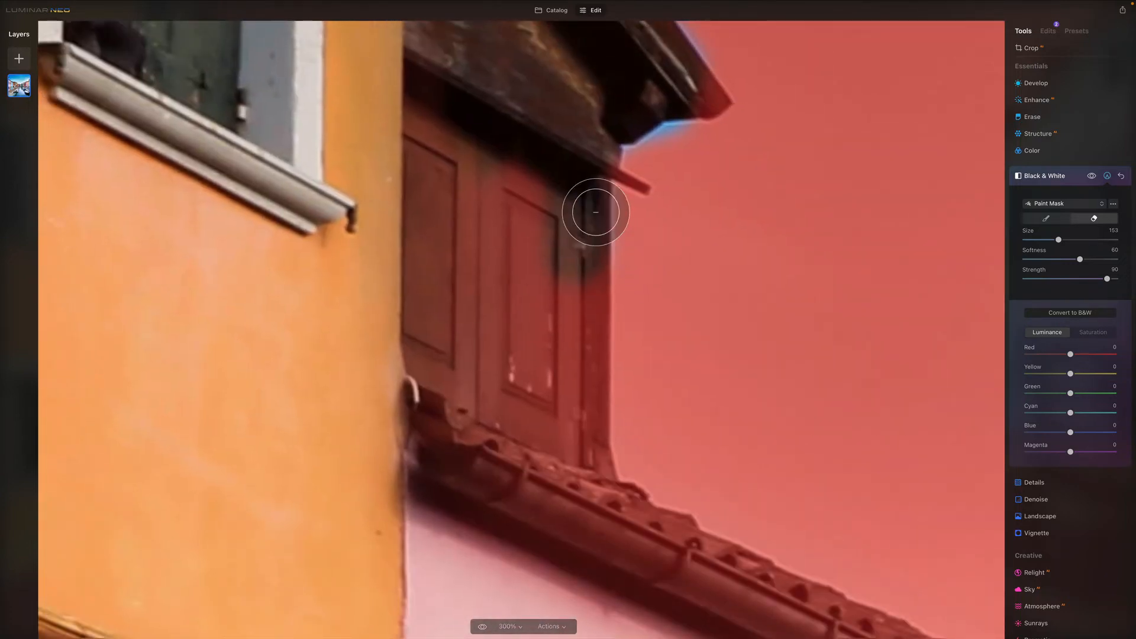
{"action": "mouse_move", "coordinate": [596, 212]}
{"action": "left_mouse_down"}
{"action": "mouse_move", "coordinate": [538, 155]}
{"action": "mouse_move", "coordinate": [515, 429]}
{"action": "mouse_move", "coordinate": [459, 317]}
{"action": "left_mouse_up"}
- Erase the mask along the gutter and roof tiles above the pink and blue houses
{"action": "mouse_move", "coordinate": [429, 452]}
{"action": "left_mouse_down"}
{"action": "mouse_move", "coordinate": [562, 218]}
{"action": "mouse_move", "coordinate": [565, 480]}
{"action": "left_mouse_up"}
{"action": "mouse_move", "coordinate": [649, 496]}
{"action": "left_mouse_down"}
{"action": "mouse_move", "coordinate": [540, 237]}
{"action": "mouse_move", "coordinate": [513, 308]}
{"action": "mouse_move", "coordinate": [664, 387]}
{"action": "mouse_move", "coordinate": [623, 366]}
{"action": "left_mouse_up"}
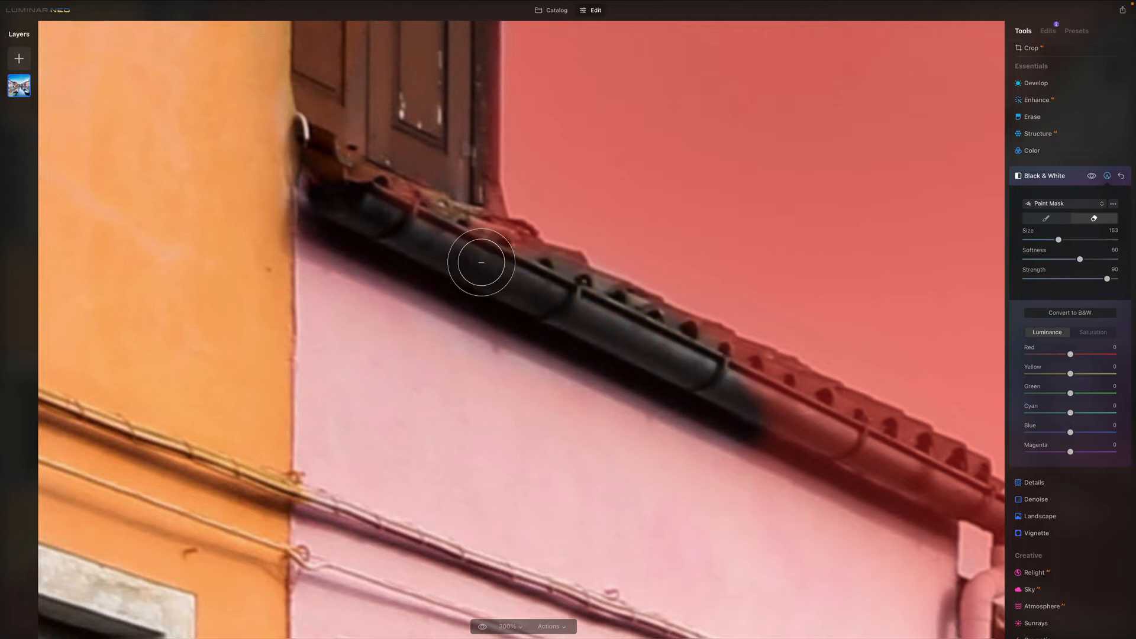
{"action": "left_click_drag", "start_coordinate": [691, 398], "coordinate": [274, 198]}
{"action": "left_click_drag", "start_coordinate": [236, 152], "coordinate": [577, 316]}
{"action": "left_click_drag", "start_coordinate": [593, 526], "coordinate": [254, 295]}
{"action": "mouse_move", "coordinate": [251, 238]}
{"action": "left_mouse_down"}
{"action": "mouse_move", "coordinate": [635, 371]}
{"action": "mouse_move", "coordinate": [436, 308]}
{"action": "mouse_move", "coordinate": [274, 227]}
{"action": "mouse_move", "coordinate": [560, 327]}
{"action": "mouse_move", "coordinate": [825, 402]}
{"action": "mouse_move", "coordinate": [674, 358]}
{"action": "mouse_move", "coordinate": [870, 389]}
{"action": "mouse_move", "coordinate": [618, 400]}
{"action": "mouse_move", "coordinate": [384, 327]}
{"action": "left_mouse_up"}
- Erase the mask over the rooftop terrace, chimney and tiled roof behind the red and green houses with brush size 153
{"action": "left_click_drag", "start_coordinate": [636, 346], "coordinate": [533, 342]}
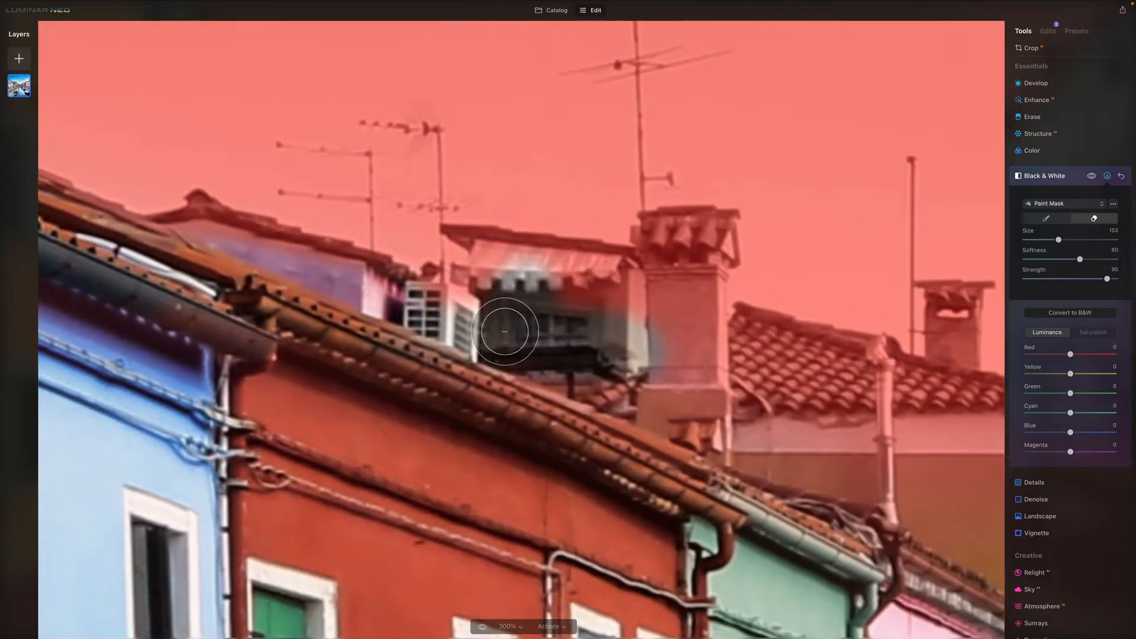
{"action": "mouse_move", "coordinate": [547, 294]}
{"action": "left_mouse_down"}
{"action": "mouse_move", "coordinate": [685, 316]}
{"action": "mouse_move", "coordinate": [724, 305]}
{"action": "mouse_move", "coordinate": [699, 295]}
{"action": "mouse_move", "coordinate": [693, 271]}
{"action": "mouse_move", "coordinate": [648, 408]}
{"action": "mouse_move", "coordinate": [715, 388]}
{"action": "left_mouse_up"}
{"action": "left_click_drag", "start_coordinate": [743, 341], "coordinate": [972, 418]}
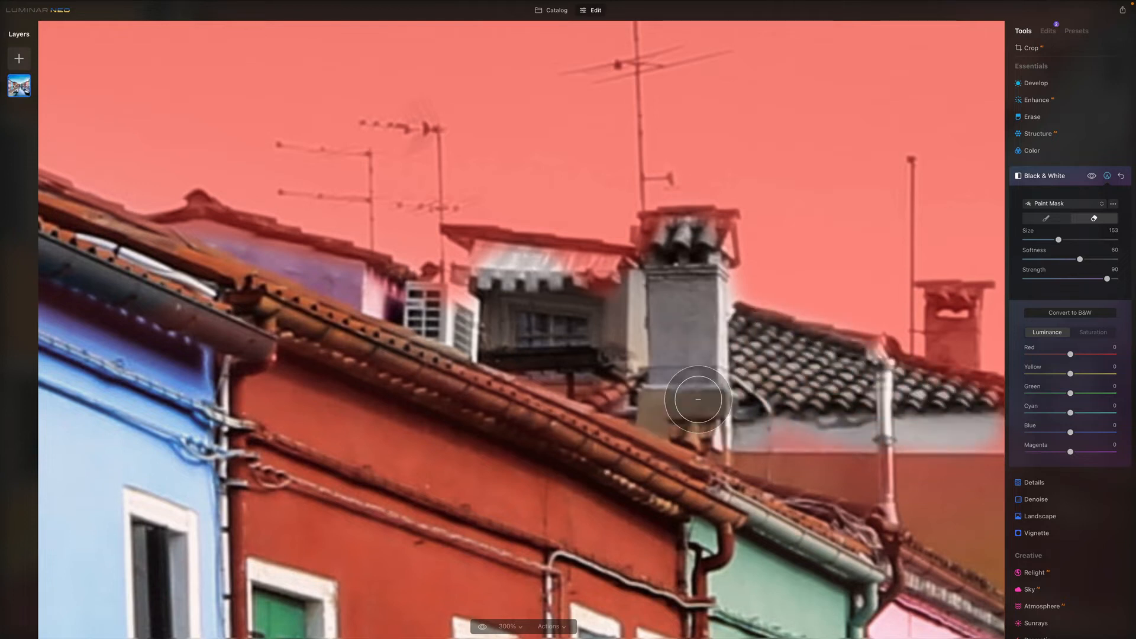
- Erase the mask over the orange and red houses' roof edges and the wooden balcony above the Rivarosa building
{"action": "mouse_move", "coordinate": [873, 492]}
{"action": "left_mouse_down"}
{"action": "mouse_move", "coordinate": [450, 413]}
{"action": "mouse_move", "coordinate": [380, 416]}
{"action": "left_mouse_up"}
{"action": "mouse_move", "coordinate": [387, 332]}
{"action": "left_mouse_down"}
{"action": "mouse_move", "coordinate": [647, 399]}
{"action": "mouse_move", "coordinate": [489, 349]}
{"action": "mouse_move", "coordinate": [597, 411]}
{"action": "mouse_move", "coordinate": [615, 403]}
{"action": "mouse_move", "coordinate": [723, 499]}
{"action": "mouse_move", "coordinate": [713, 481]}
{"action": "mouse_move", "coordinate": [707, 573]}
{"action": "mouse_move", "coordinate": [471, 349]}
{"action": "mouse_move", "coordinate": [418, 272]}
{"action": "left_mouse_up"}
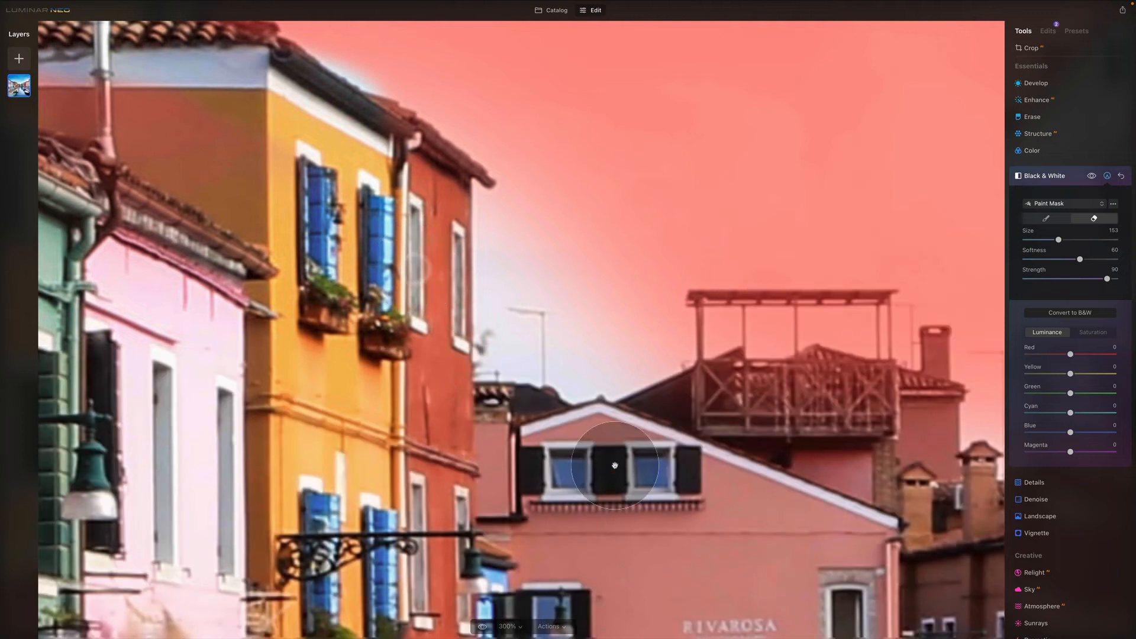
{"action": "mouse_move", "coordinate": [727, 400]}
{"action": "left_mouse_down"}
{"action": "mouse_move", "coordinate": [873, 411]}
{"action": "mouse_move", "coordinate": [751, 387]}
{"action": "mouse_move", "coordinate": [816, 459]}
{"action": "mouse_move", "coordinate": [353, 388]}
{"action": "left_mouse_up"}
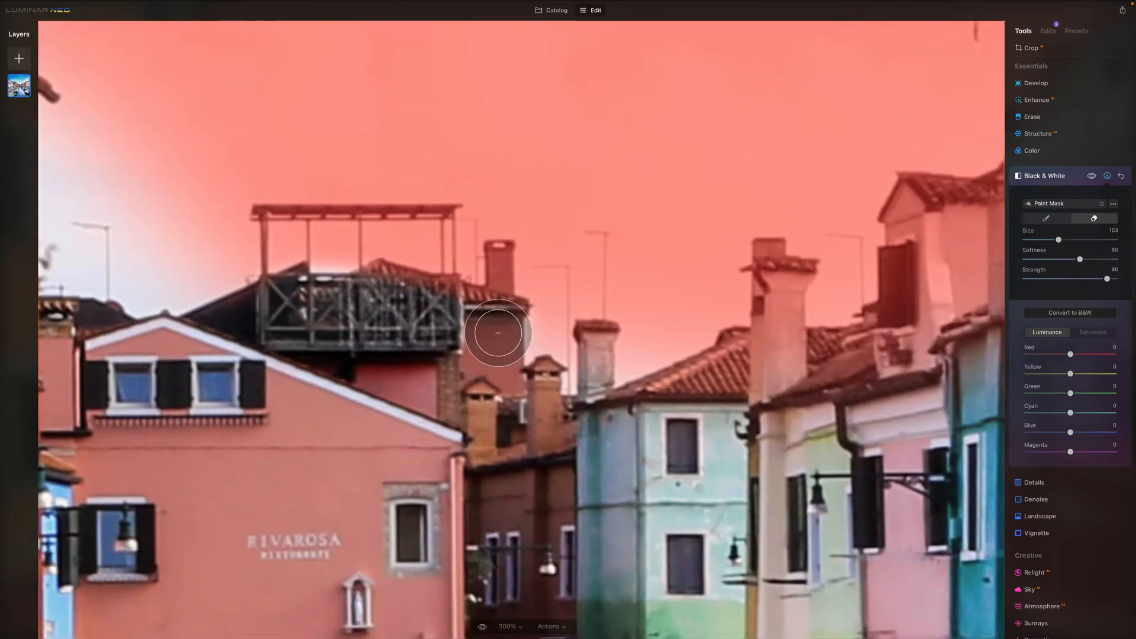
{"action": "mouse_move", "coordinate": [354, 329]}
{"action": "left_mouse_down"}
{"action": "mouse_move", "coordinate": [621, 412]}
{"action": "mouse_move", "coordinate": [327, 382]}
{"action": "left_mouse_up"}
- Erase the mask over the roofs and chimneys of the turquoise, teal and yellow houses
{"action": "left_click_drag", "start_coordinate": [795, 384], "coordinate": [470, 412]}
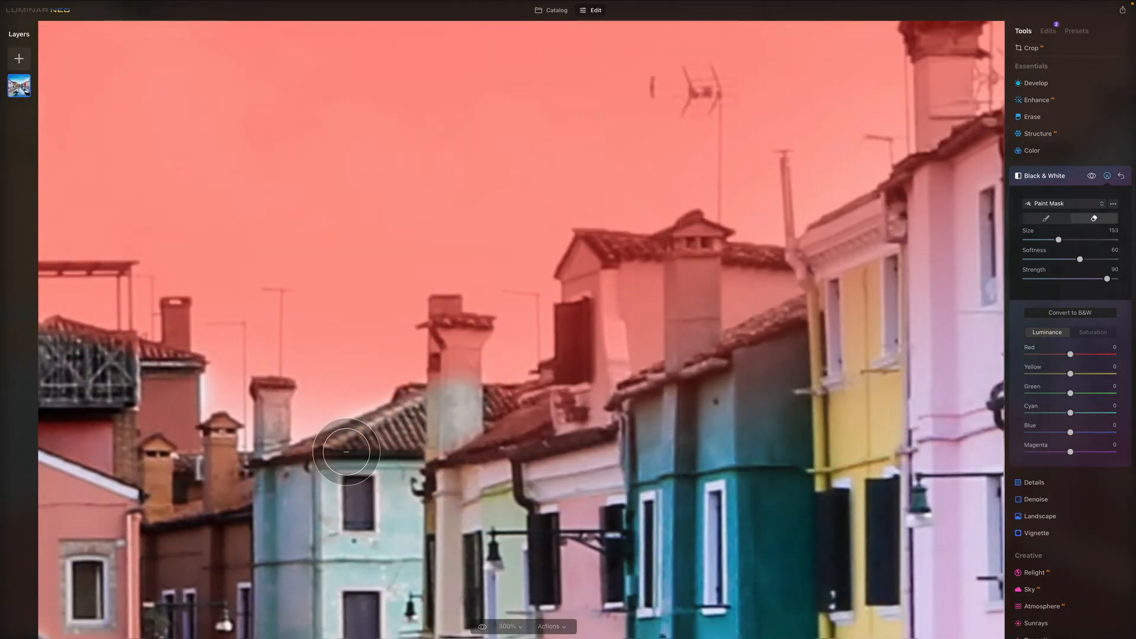
{"action": "mouse_move", "coordinate": [616, 331]}
{"action": "left_mouse_down"}
{"action": "mouse_move", "coordinate": [610, 265]}
{"action": "mouse_move", "coordinate": [795, 279]}
{"action": "mouse_move", "coordinate": [664, 304]}
{"action": "mouse_move", "coordinate": [811, 375]}
{"action": "left_mouse_up"}
{"action": "left_click_drag", "start_coordinate": [880, 355], "coordinate": [675, 470]}
{"action": "left_click_drag", "start_coordinate": [616, 383], "coordinate": [753, 301]}
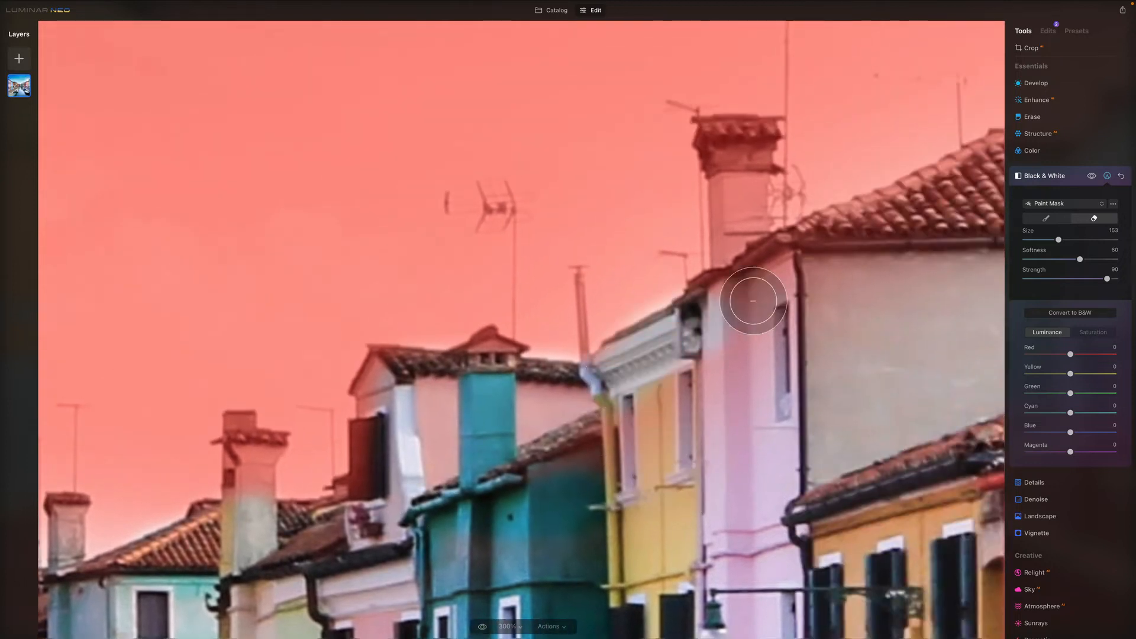
- Erase the mask over the tiled roof above the grey wall and the magenta chimney beside it
{"action": "left_click_drag", "start_coordinate": [908, 329], "coordinate": [492, 497]}
{"action": "mouse_move", "coordinate": [421, 393]}
{"action": "left_mouse_down"}
{"action": "mouse_move", "coordinate": [552, 315]}
{"action": "mouse_move", "coordinate": [659, 272]}
{"action": "mouse_move", "coordinate": [681, 290]}
{"action": "mouse_move", "coordinate": [796, 292]}
{"action": "mouse_move", "coordinate": [923, 346]}
{"action": "mouse_move", "coordinate": [761, 512]}
{"action": "mouse_move", "coordinate": [742, 213]}
{"action": "mouse_move", "coordinate": [812, 267]}
{"action": "mouse_move", "coordinate": [784, 264]}
{"action": "mouse_move", "coordinate": [785, 140]}
{"action": "mouse_move", "coordinate": [816, 183]}
{"action": "left_mouse_up"}
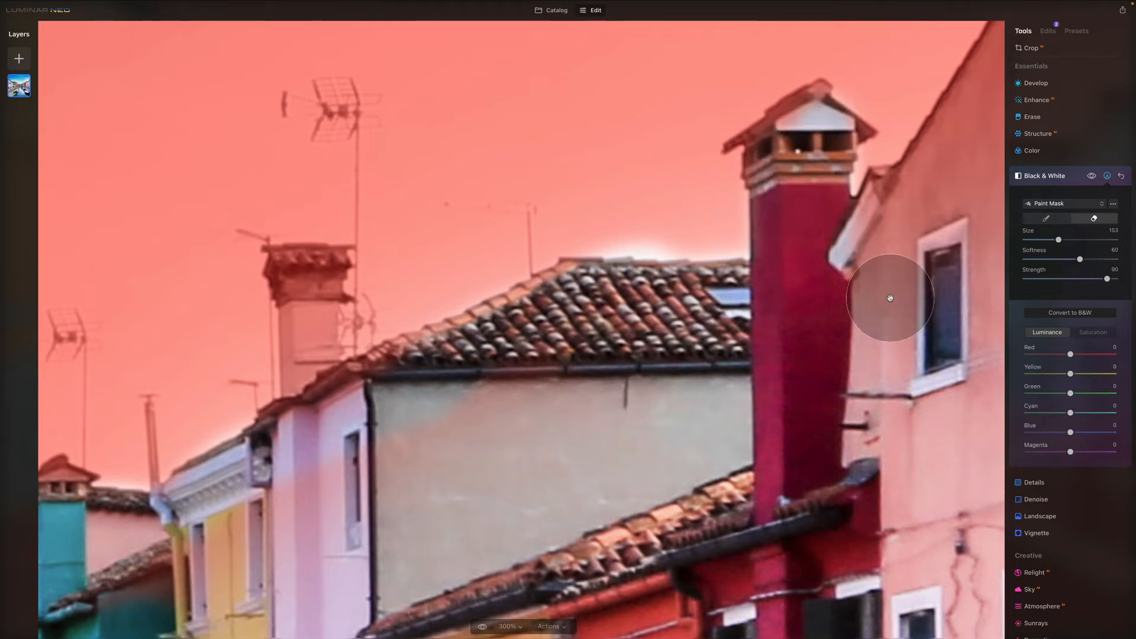
{"action": "mouse_move", "coordinate": [885, 296]}
{"action": "left_mouse_down"}
{"action": "mouse_move", "coordinate": [595, 503]}
{"action": "mouse_move", "coordinate": [738, 241]}
{"action": "mouse_move", "coordinate": [966, 211]}
{"action": "mouse_move", "coordinate": [792, 313]}
{"action": "left_mouse_up"}
{"action": "mouse_move", "coordinate": [735, 345]}
{"action": "left_mouse_down"}
{"action": "mouse_move", "coordinate": [861, 241]}
{"action": "mouse_move", "coordinate": [622, 513]}
{"action": "mouse_move", "coordinate": [806, 433]}
{"action": "mouse_move", "coordinate": [862, 443]}
{"action": "left_mouse_up"}
- Erase the mask over the pink house's tiled roof, gutter and upper wall, enlarging the eraser to size 209
{"action": "left_click_drag", "start_coordinate": [822, 419], "coordinate": [455, 340]}
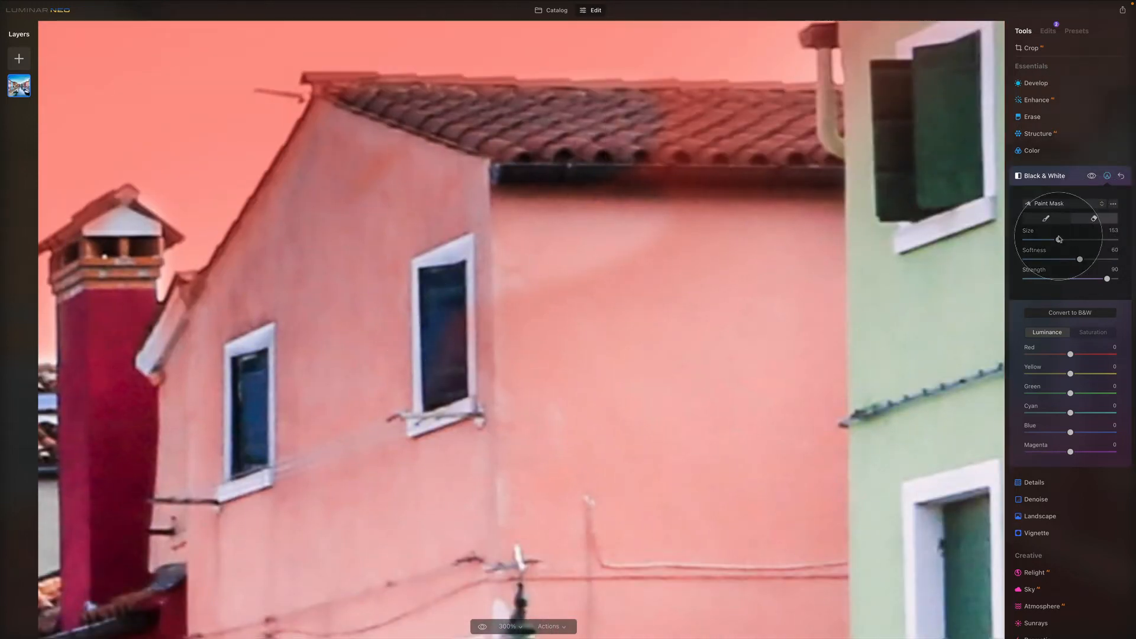
{"action": "left_click", "coordinate": [1072, 241]}
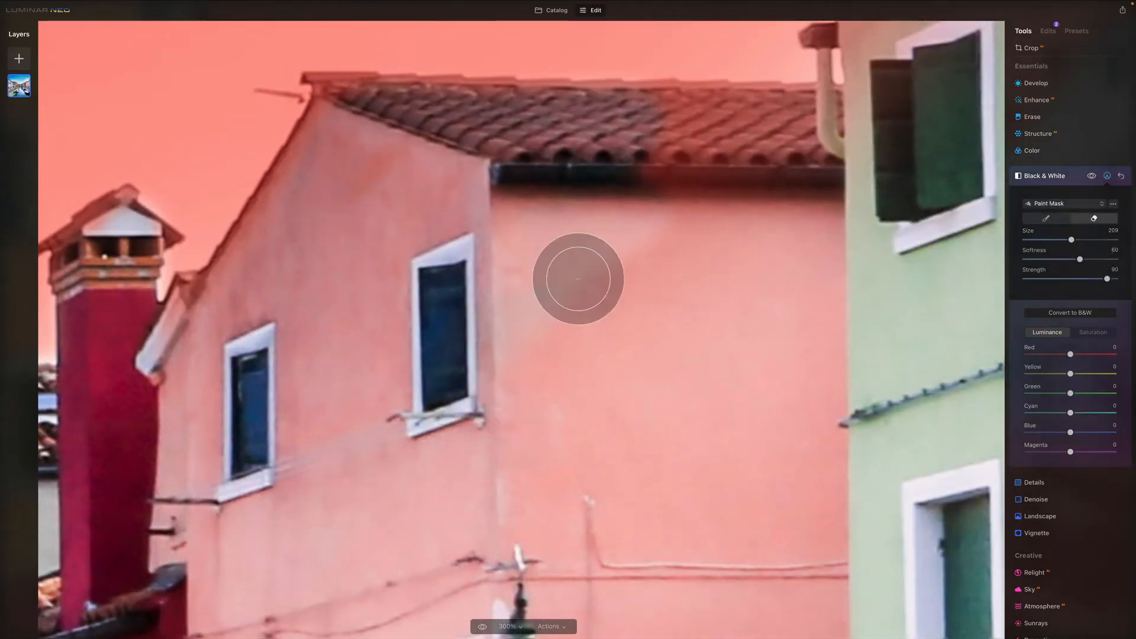
{"action": "mouse_move", "coordinate": [581, 185]}
{"action": "left_mouse_down"}
{"action": "mouse_move", "coordinate": [639, 150]}
{"action": "mouse_move", "coordinate": [893, 148]}
{"action": "left_mouse_up"}
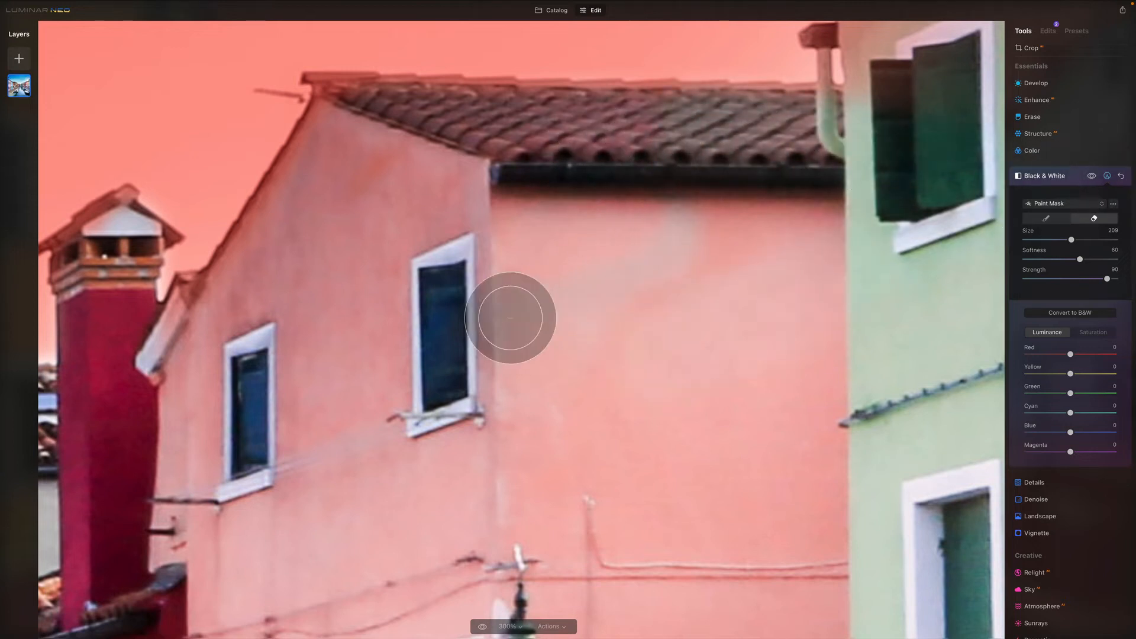
{"action": "mouse_move", "coordinate": [356, 434]}
{"action": "left_mouse_down"}
{"action": "mouse_move", "coordinate": [660, 280]}
{"action": "mouse_move", "coordinate": [791, 171]}
{"action": "mouse_move", "coordinate": [451, 216]}
{"action": "mouse_move", "coordinate": [369, 211]}
{"action": "mouse_move", "coordinate": [408, 433]}
{"action": "mouse_move", "coordinate": [467, 548]}
{"action": "mouse_move", "coordinate": [653, 472]}
{"action": "left_mouse_up"}
- Erase the mask over the light green house's gable wall, roof tiles and gutter up to the neighboring cream house
{"action": "left_click_drag", "start_coordinate": [701, 324], "coordinate": [268, 635]}
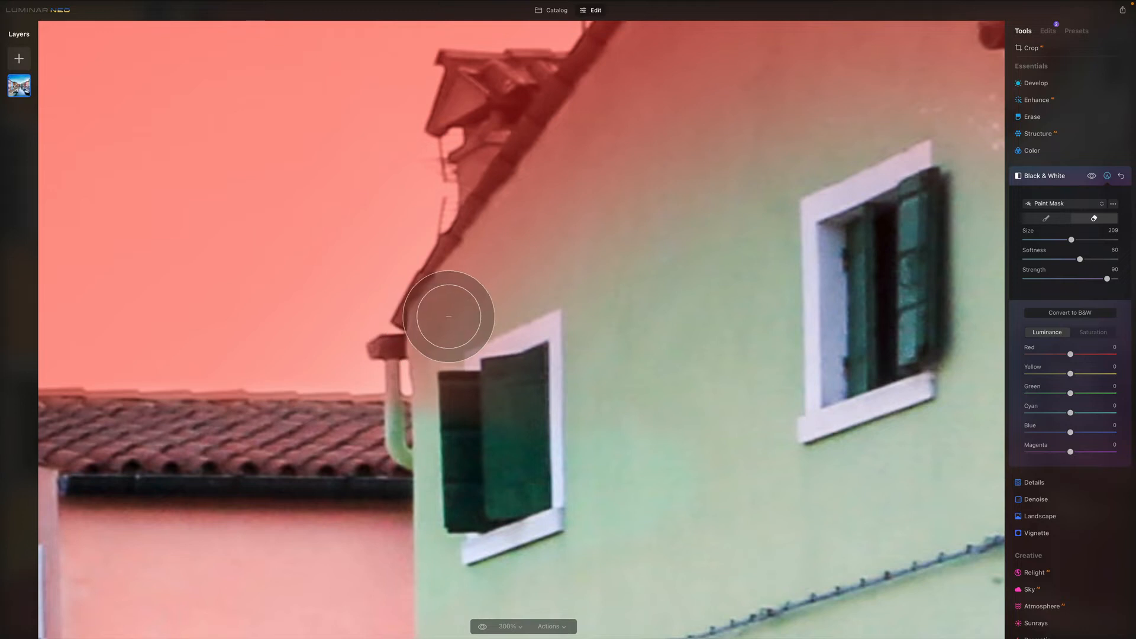
{"action": "mouse_move", "coordinate": [448, 317]}
{"action": "left_mouse_down"}
{"action": "mouse_move", "coordinate": [519, 190]}
{"action": "mouse_move", "coordinate": [614, 86]}
{"action": "left_mouse_up"}
{"action": "mouse_move", "coordinate": [583, 327]}
{"action": "left_mouse_down"}
{"action": "mouse_move", "coordinate": [451, 466]}
{"action": "mouse_move", "coordinate": [363, 486]}
{"action": "left_mouse_up"}
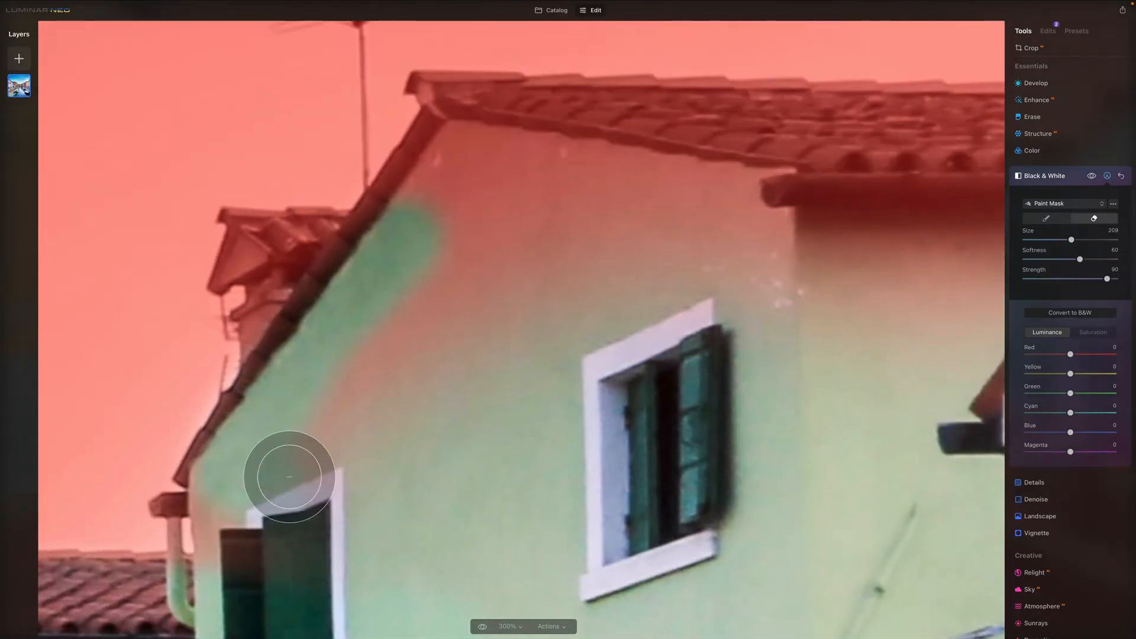
{"action": "mouse_move", "coordinate": [289, 477]}
{"action": "left_mouse_down"}
{"action": "mouse_move", "coordinate": [461, 239]}
{"action": "mouse_move", "coordinate": [492, 241]}
{"action": "mouse_move", "coordinate": [447, 223]}
{"action": "mouse_move", "coordinate": [436, 193]}
{"action": "mouse_move", "coordinate": [487, 110]}
{"action": "mouse_move", "coordinate": [639, 131]}
{"action": "mouse_move", "coordinate": [1017, 136]}
{"action": "mouse_move", "coordinate": [551, 209]}
{"action": "mouse_move", "coordinate": [1023, 231]}
{"action": "mouse_move", "coordinate": [802, 290]}
{"action": "left_mouse_up"}
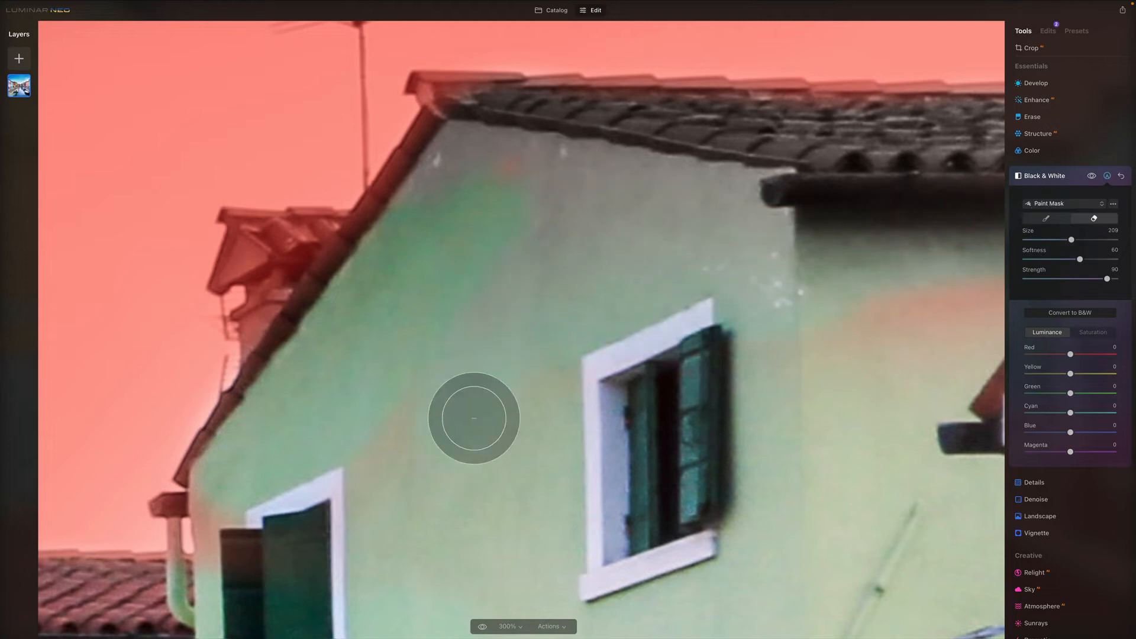
{"action": "left_click_drag", "start_coordinate": [735, 403], "coordinate": [168, 436]}
{"action": "left_click_drag", "start_coordinate": [445, 192], "coordinate": [477, 390]}
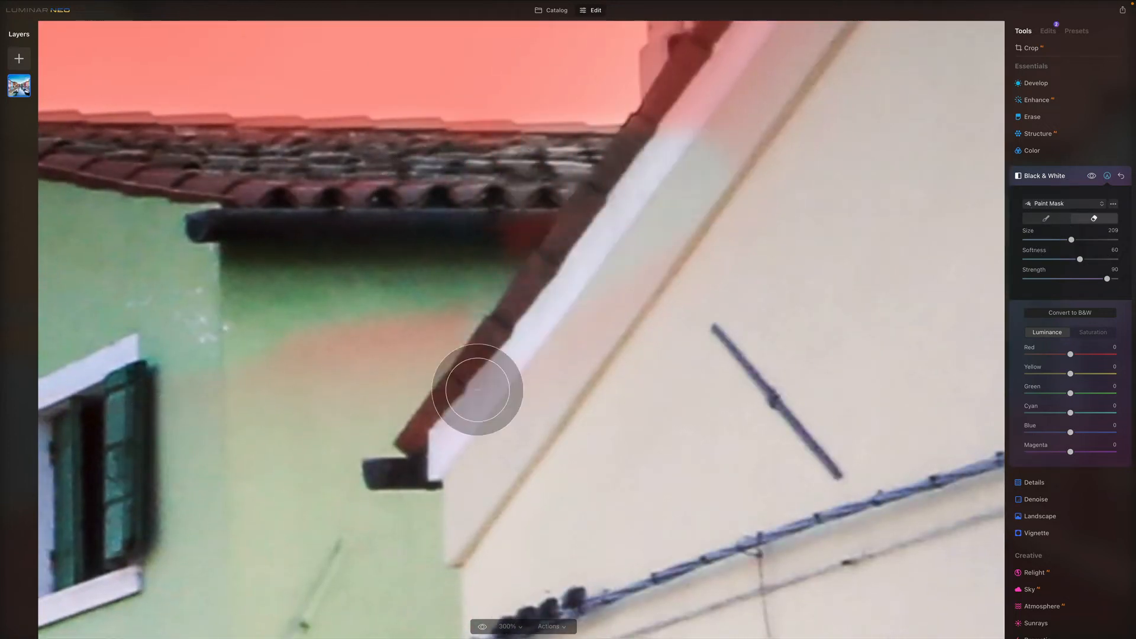
- Erase the mask along the cream house's sloping gable trim and the small chimney behind it
{"action": "left_click_drag", "start_coordinate": [826, 162], "coordinate": [490, 609]}
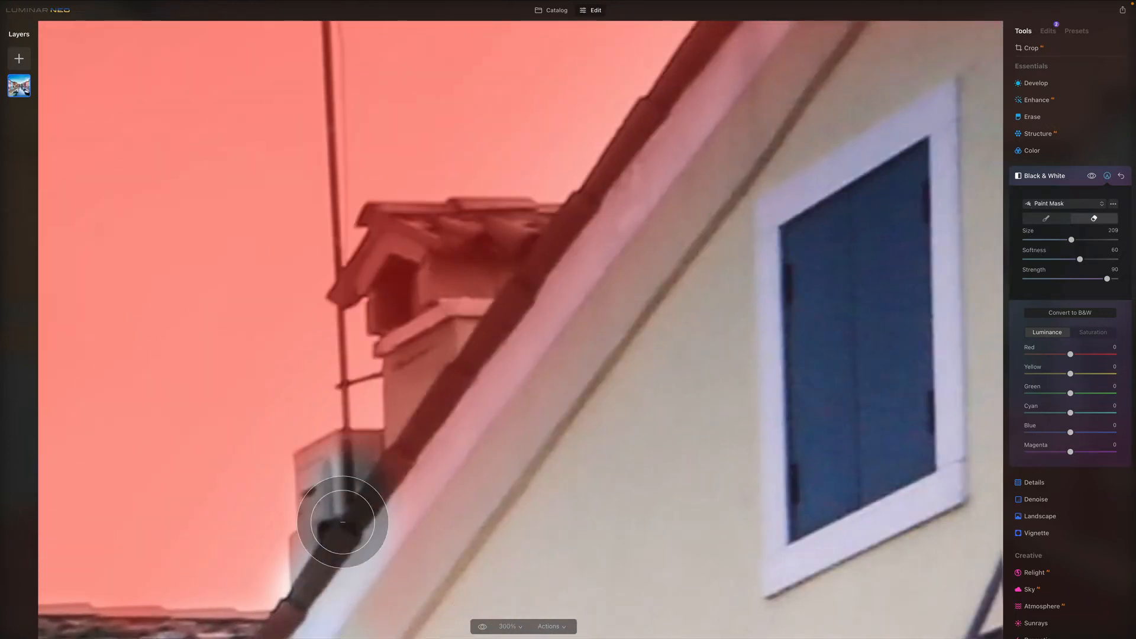
{"action": "mouse_move", "coordinate": [343, 522]}
{"action": "left_mouse_down"}
{"action": "mouse_move", "coordinate": [450, 282]}
{"action": "mouse_move", "coordinate": [632, 210]}
{"action": "mouse_move", "coordinate": [500, 527]}
{"action": "left_mouse_up"}
{"action": "mouse_move", "coordinate": [620, 488]}
{"action": "left_mouse_down"}
{"action": "mouse_move", "coordinate": [786, 315]}
{"action": "mouse_move", "coordinate": [842, 310]}
{"action": "mouse_move", "coordinate": [827, 248]}
{"action": "mouse_move", "coordinate": [1004, 21]}
{"action": "mouse_move", "coordinate": [964, 254]}
{"action": "mouse_move", "coordinate": [870, 233]}
{"action": "left_mouse_up"}
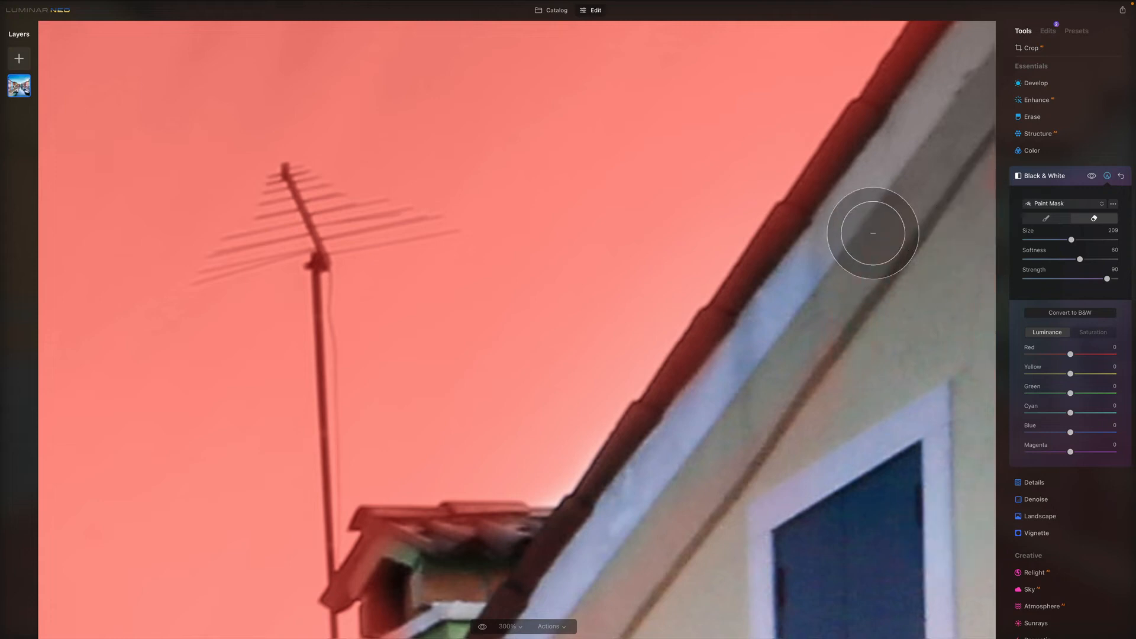
- Fit the whole photo in view and hide the red mask overlay
{"action": "key", "text": "super+0"}
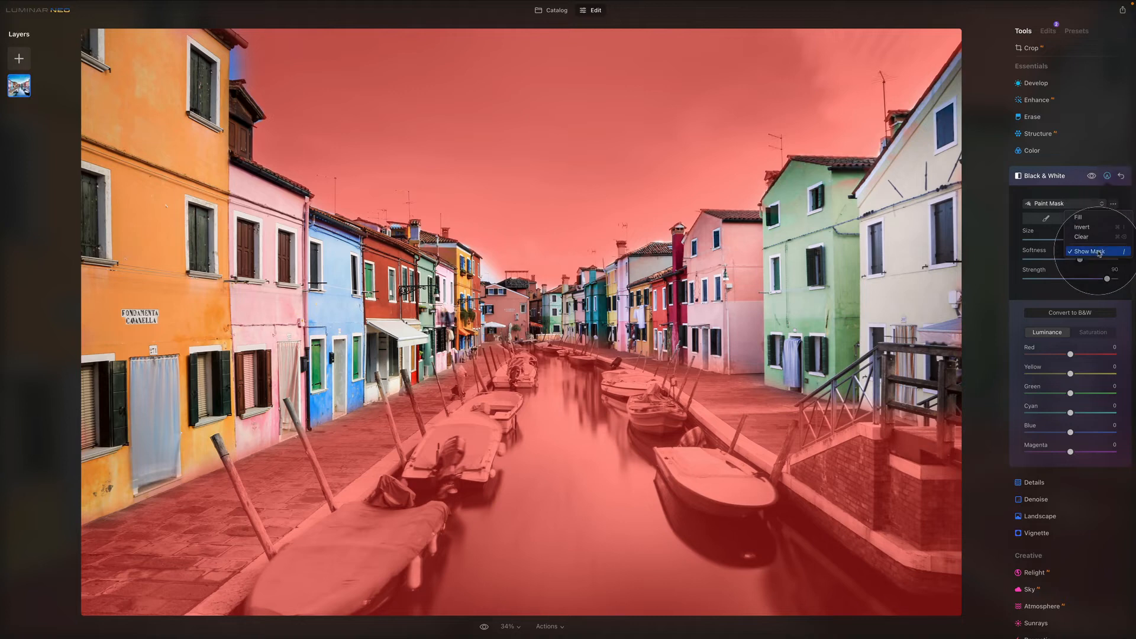
{"action": "left_click", "coordinate": [1099, 252]}
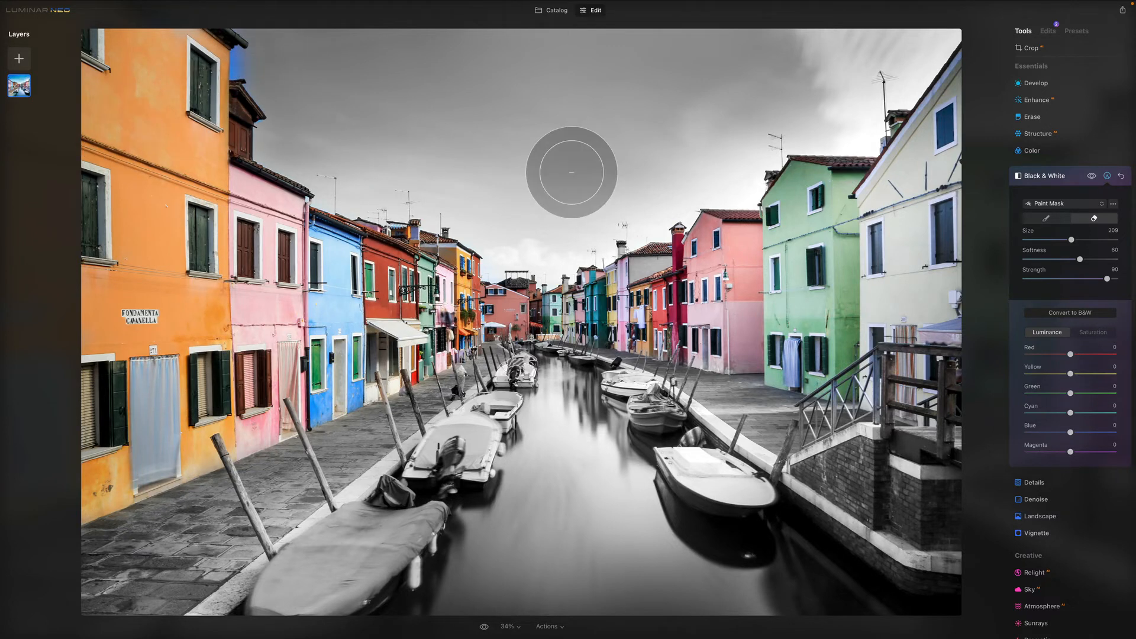
- Paint the Black & White mask back over the blue sky patch between the orange house's gutter and wooden dormer with brush size 103
{"action": "key", "text": "super+equal"}
{"action": "key", "text": "super+equal"}
{"action": "key", "text": "super+equal"}
{"action": "key", "text": "super+equal"}
{"action": "key", "text": "super+equal"}
{"action": "key", "text": "space"}
{"action": "left_click_drag", "start_coordinate": [503, 182], "coordinate": [920, 399]}
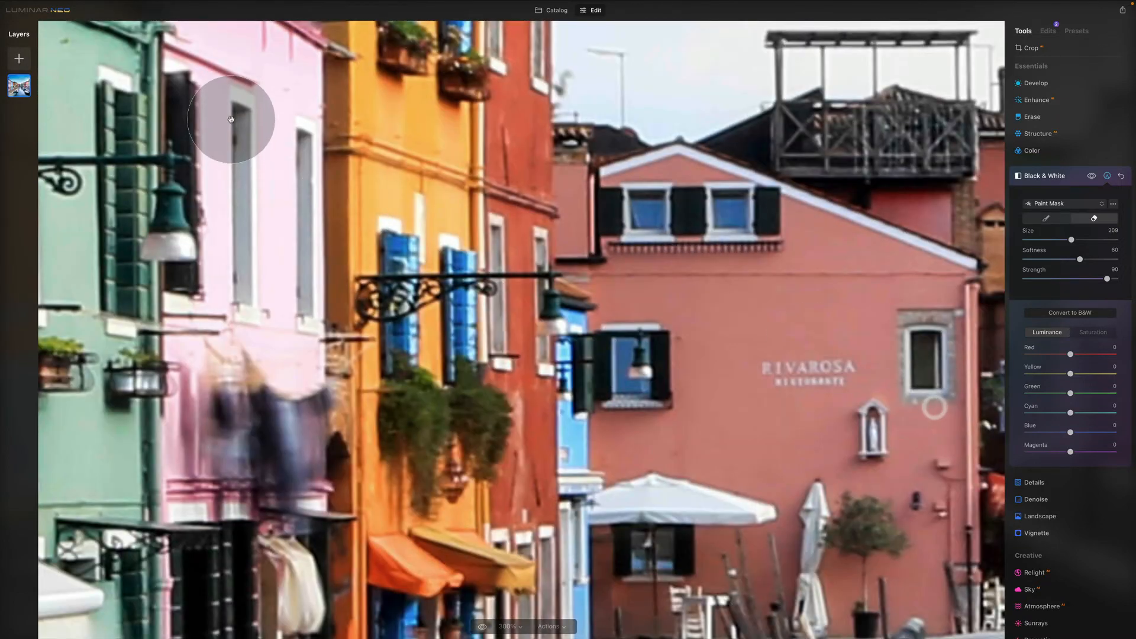
{"action": "left_click_drag", "start_coordinate": [231, 120], "coordinate": [638, 368]}
{"action": "left_click_drag", "start_coordinate": [321, 185], "coordinate": [700, 590]}
{"action": "left_click_drag", "start_coordinate": [418, 322], "coordinate": [763, 585]}
{"action": "left_click_drag", "start_coordinate": [355, 236], "coordinate": [680, 467]}
{"action": "left_click_drag", "start_coordinate": [371, 255], "coordinate": [802, 481]}
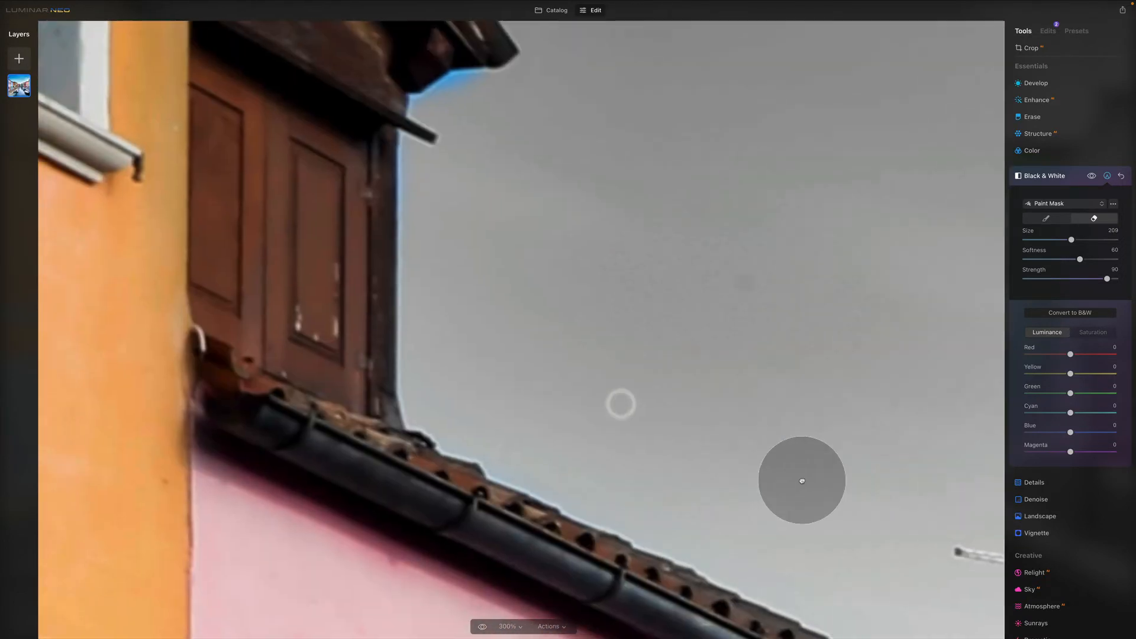
{"action": "left_click_drag", "start_coordinate": [509, 361], "coordinate": [698, 550]}
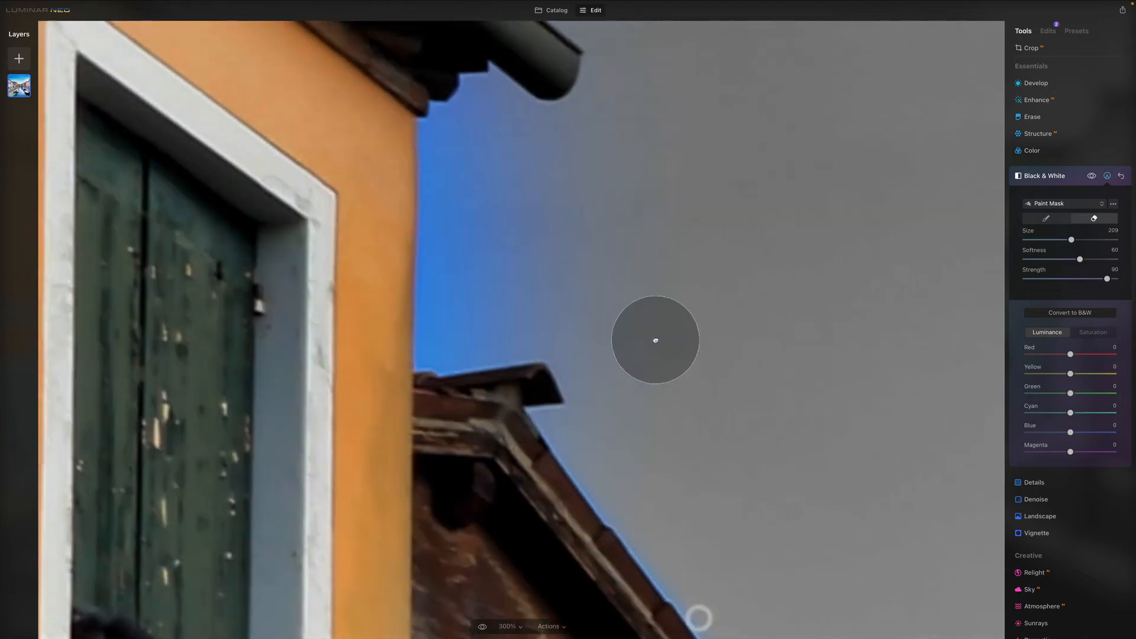
{"action": "left_click_drag", "start_coordinate": [656, 340], "coordinate": [656, 398]}
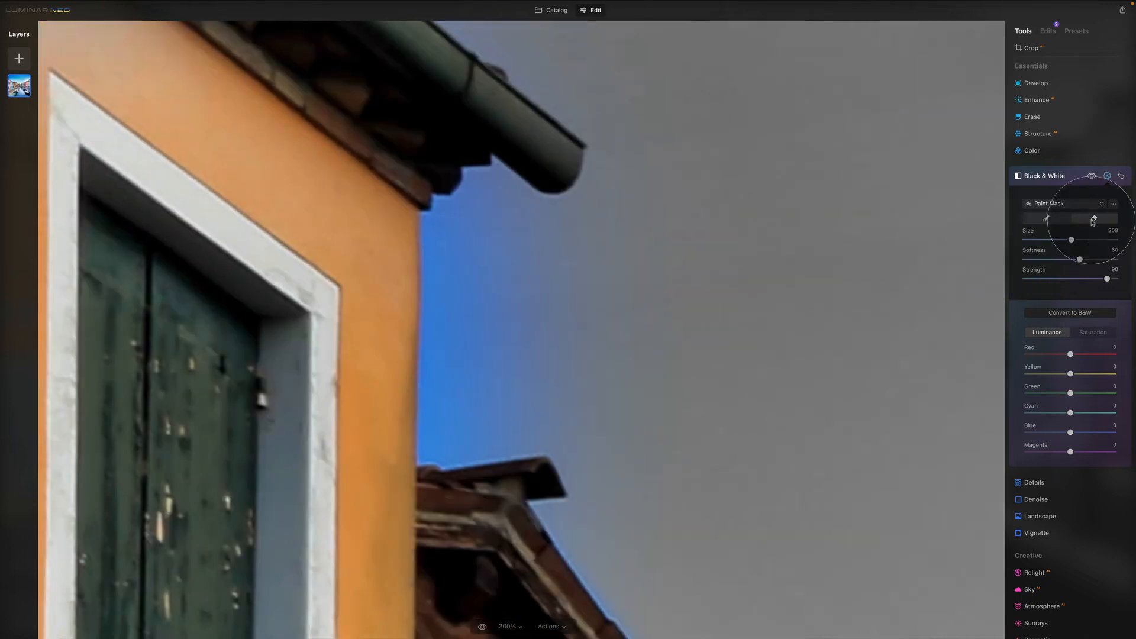
{"action": "left_click", "coordinate": [1053, 222]}
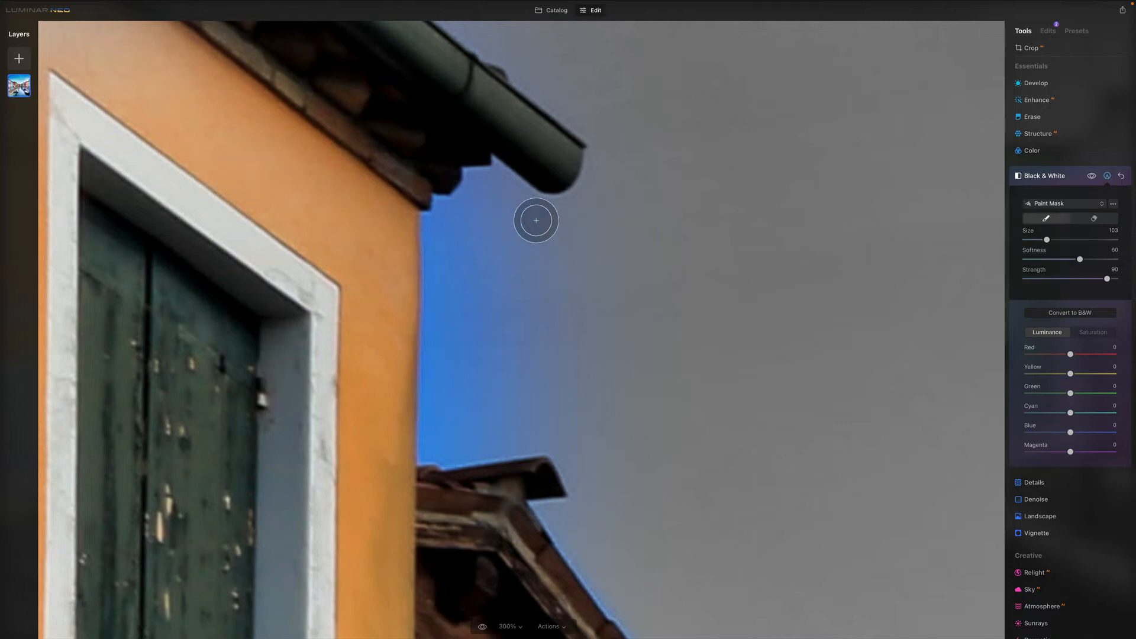
{"action": "left_click_drag", "start_coordinate": [536, 221], "coordinate": [509, 204]}
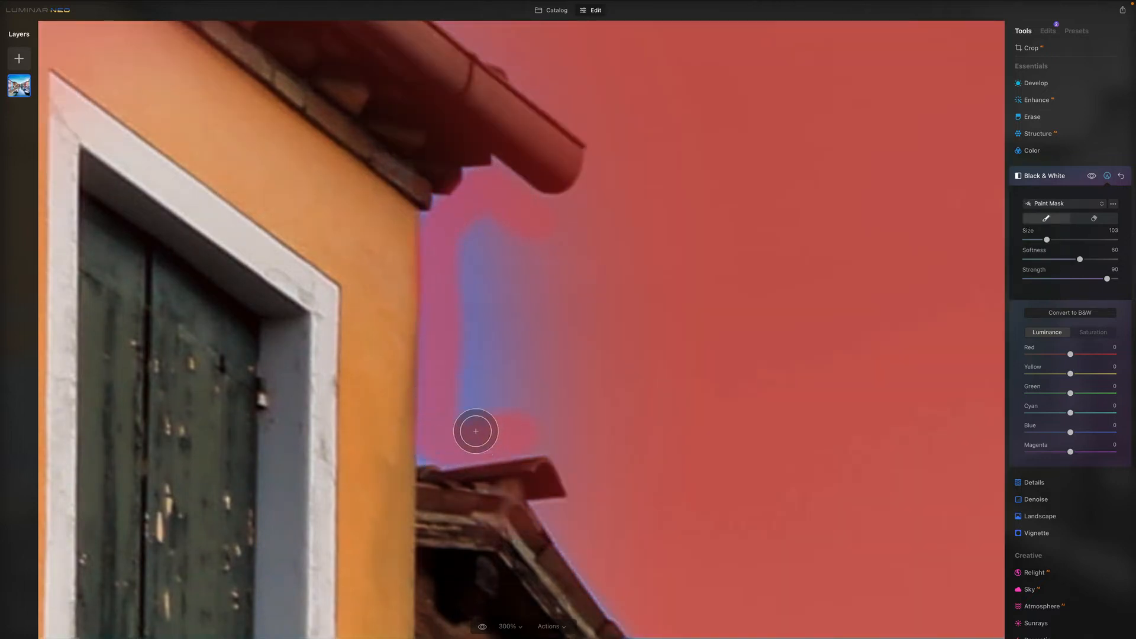
{"action": "left_click_drag", "start_coordinate": [527, 269], "coordinate": [524, 278]}
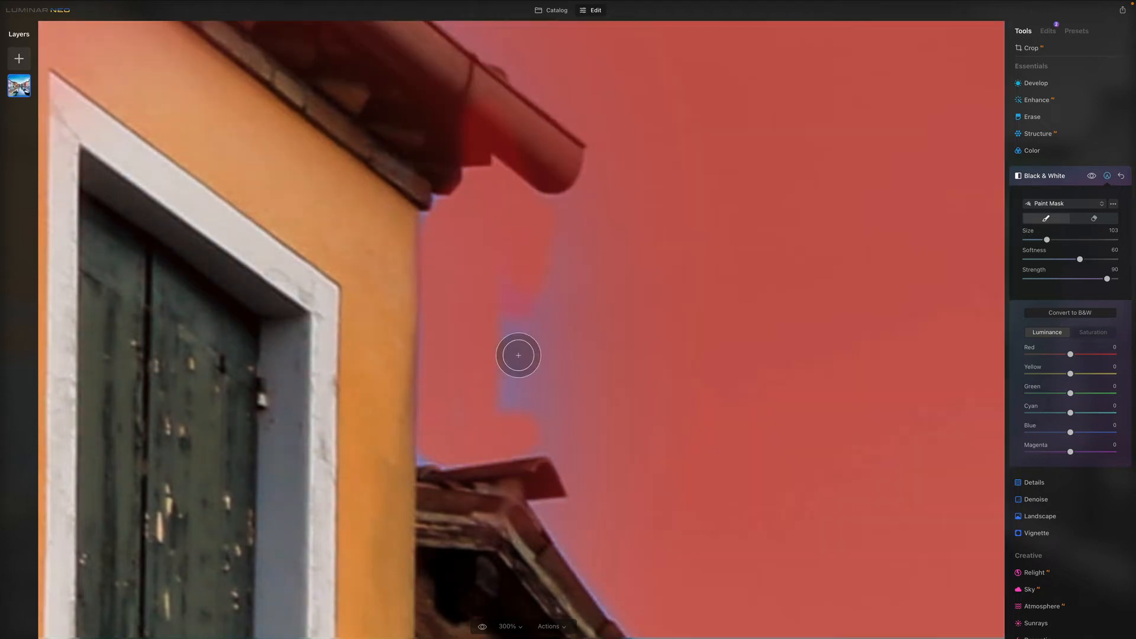
{"action": "left_click_drag", "start_coordinate": [594, 200], "coordinate": [499, 115]}
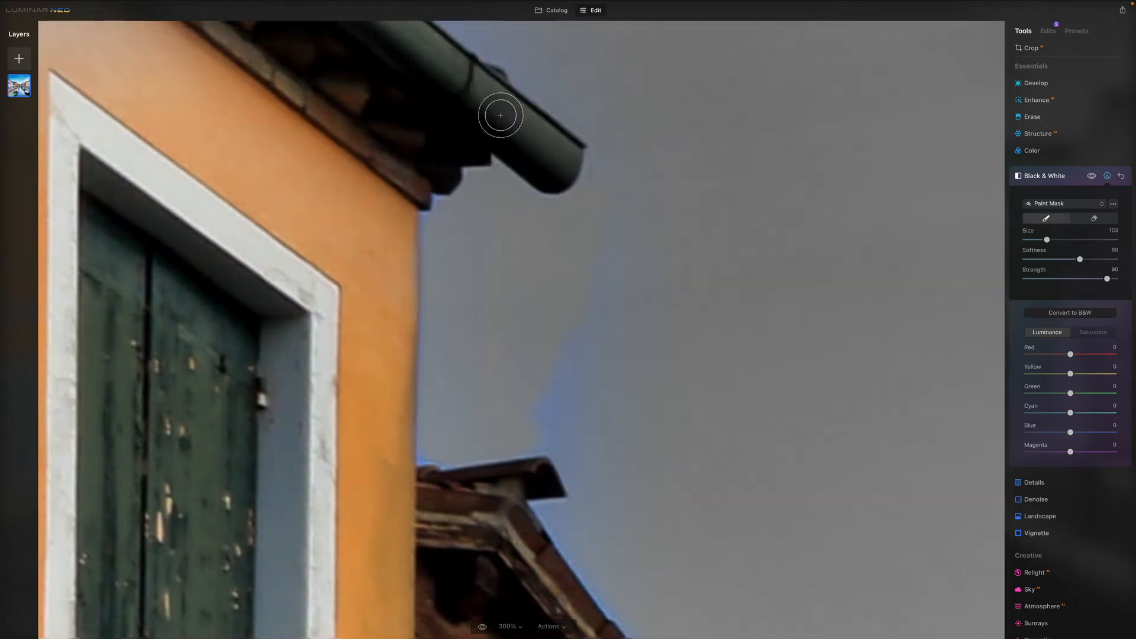
- Paint over the remaining blue fringes in the sky along the gutter's outer edge and above the dormer roof
{"action": "left_click_drag", "start_coordinate": [525, 76], "coordinate": [558, 82]}
{"action": "key", "text": "space"}
{"action": "left_click_drag", "start_coordinate": [597, 268], "coordinate": [697, 276]}
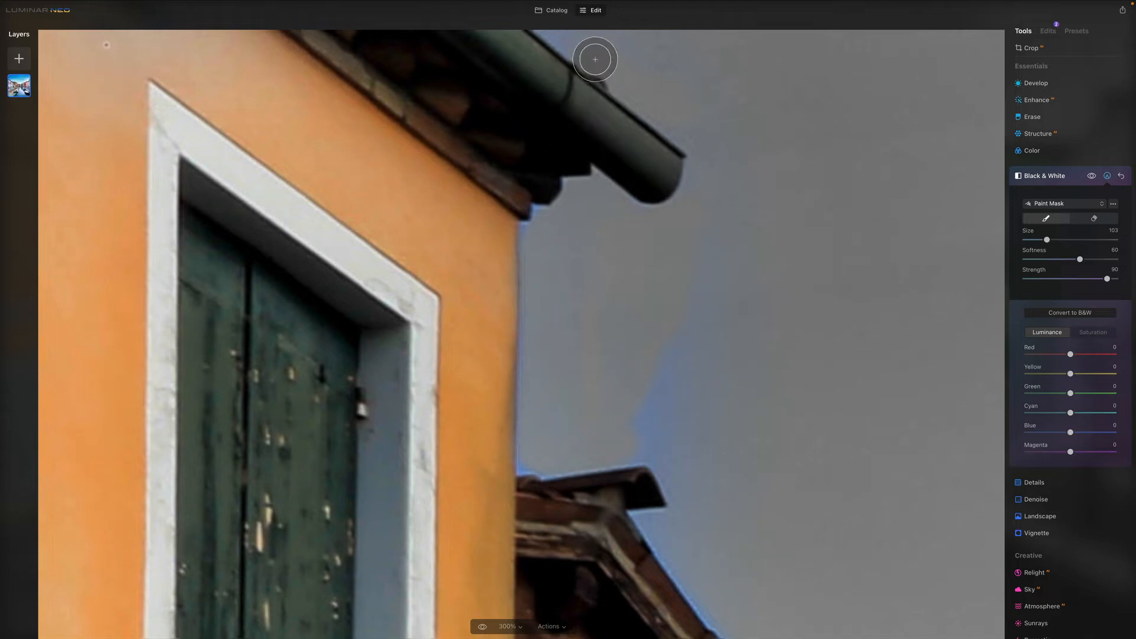
{"action": "mouse_move", "coordinate": [596, 56]}
{"action": "left_mouse_down"}
{"action": "mouse_move", "coordinate": [525, 20]}
{"action": "mouse_move", "coordinate": [721, 110]}
{"action": "left_mouse_up"}
{"action": "left_click_drag", "start_coordinate": [544, 452], "coordinate": [543, 461]}
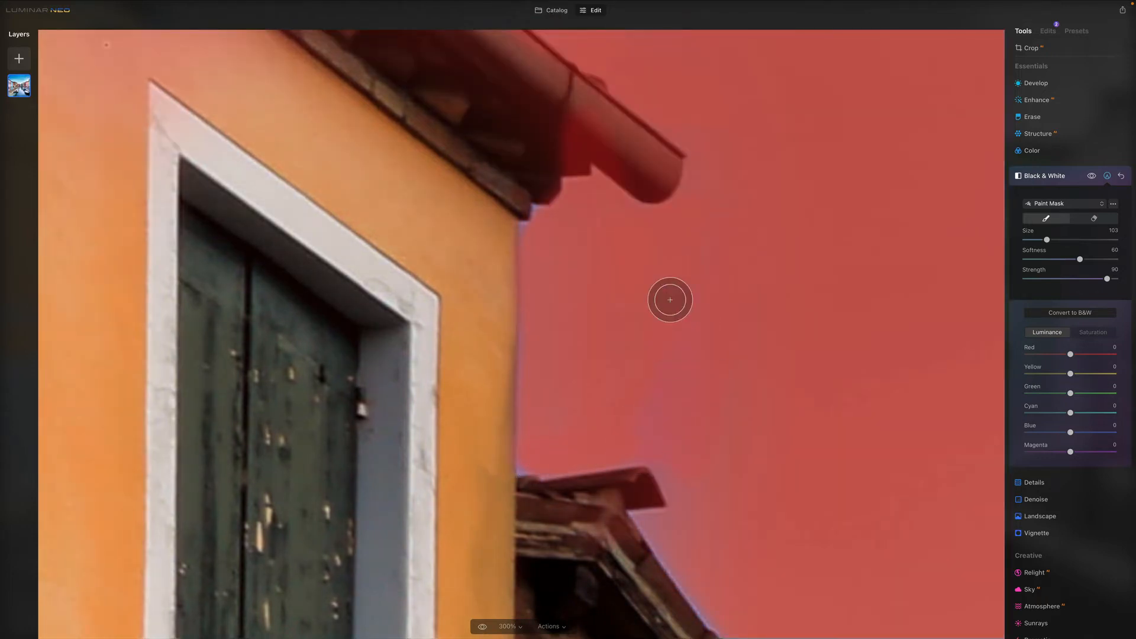
{"action": "left_click_drag", "start_coordinate": [670, 300], "coordinate": [660, 293]}
- Paint the mask over the blue sky fringes along the wooden dormer's roof edge and beneath its eave
{"action": "scroll", "coordinate": [562, 237], "scroll_direction": "down", "scroll_amount": 5}
{"action": "scroll", "coordinate": [562, 237], "scroll_direction": "right", "scroll_amount": 3}
{"action": "left_click_drag", "start_coordinate": [452, 192], "coordinate": [447, 187]}
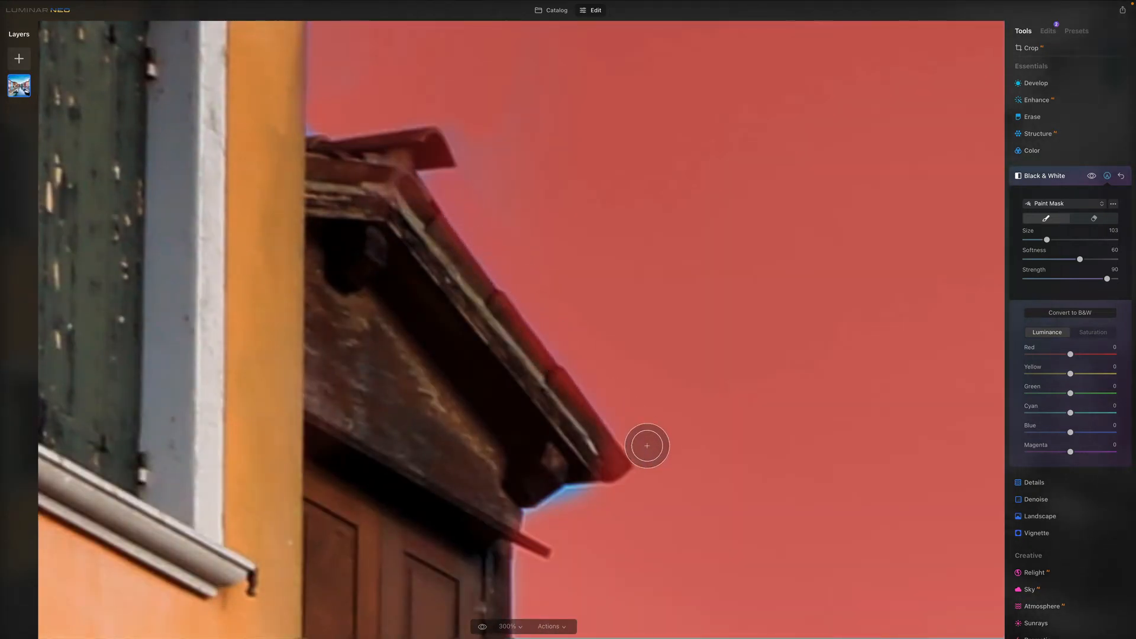
{"action": "left_click_drag", "start_coordinate": [646, 445], "coordinate": [605, 510]}
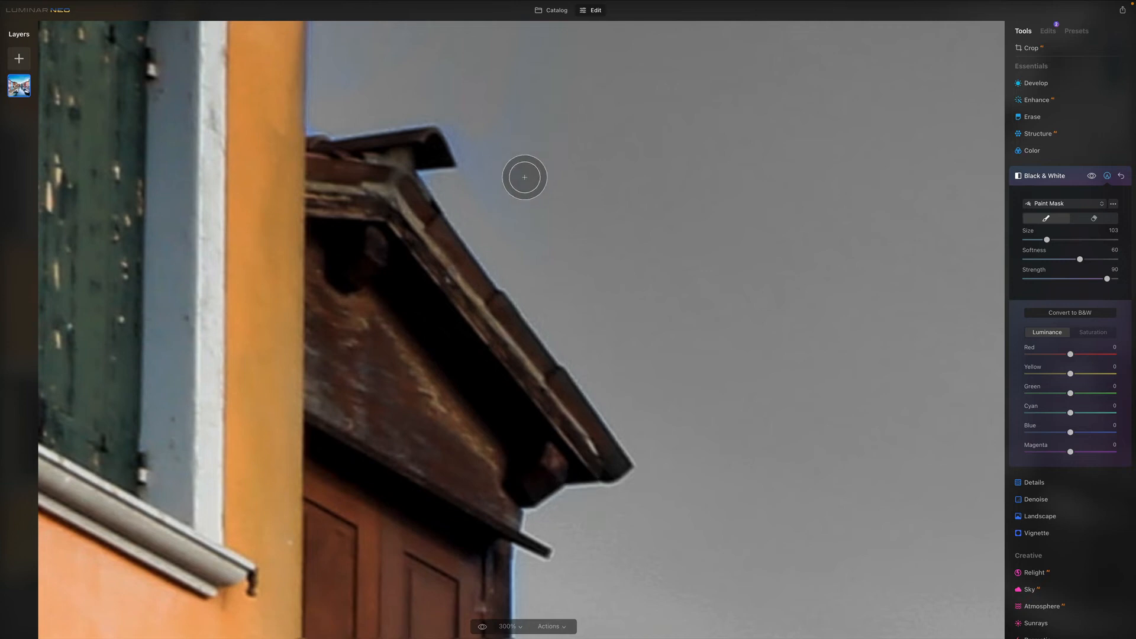
{"action": "left_click_drag", "start_coordinate": [468, 186], "coordinate": [458, 190]}
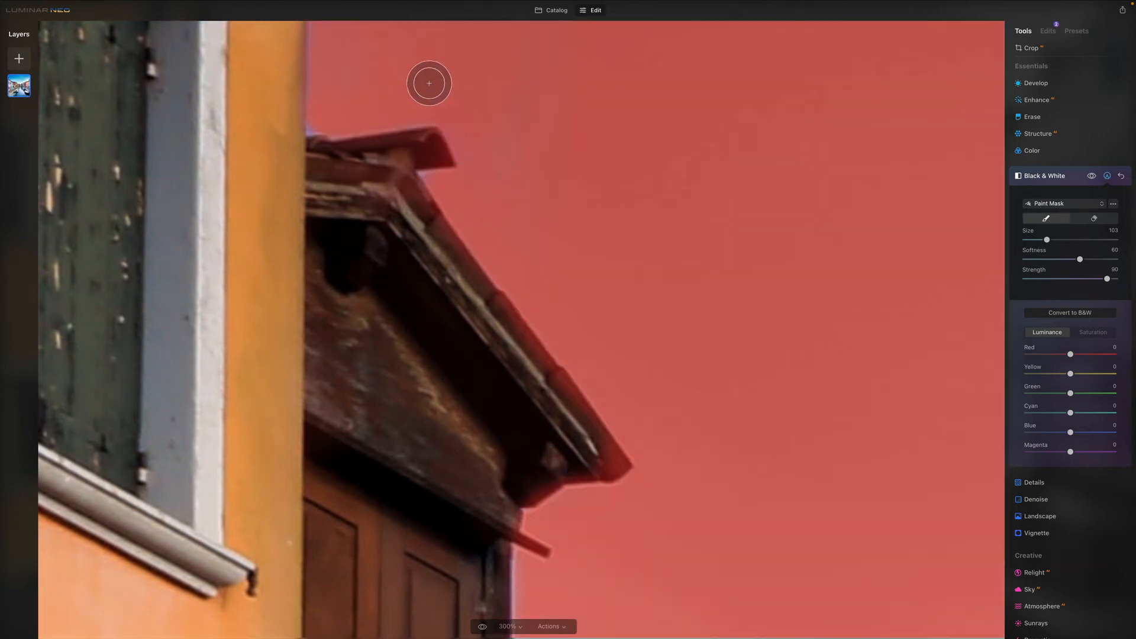
{"action": "left_click_drag", "start_coordinate": [429, 83], "coordinate": [428, 82]}
- Erase the mask over the orange house's green gutter and eave with brush size 103
{"action": "scroll", "coordinate": [598, 350], "scroll_direction": "up", "scroll_amount": 5}
{"action": "scroll", "coordinate": [598, 349], "scroll_direction": "left", "scroll_amount": 3}
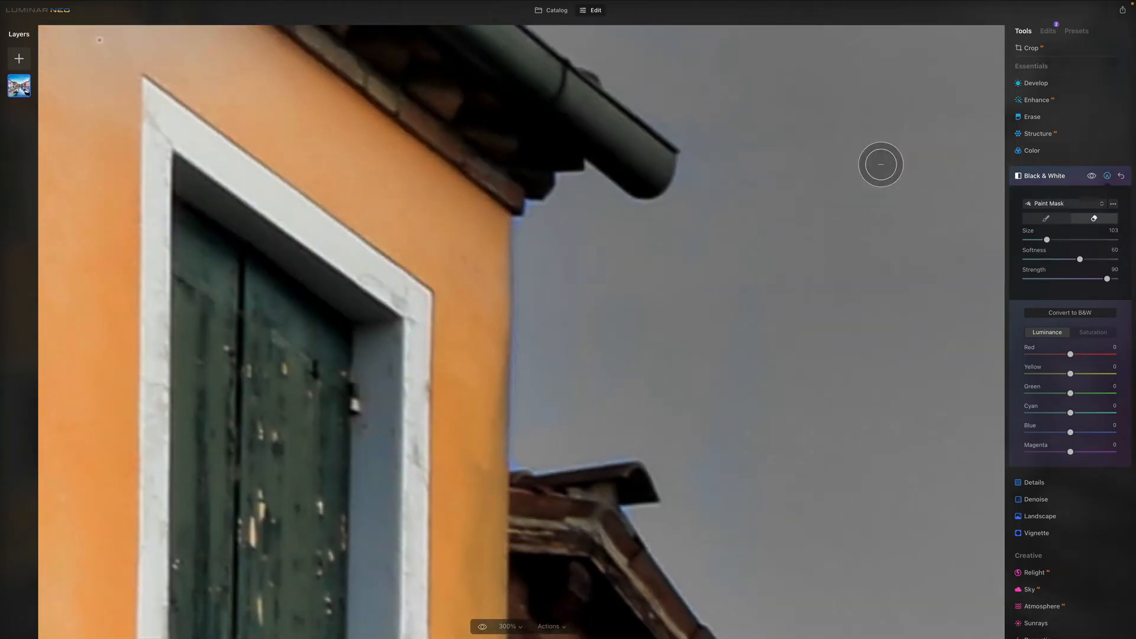
{"action": "left_click_drag", "start_coordinate": [547, 114], "coordinate": [617, 163]}
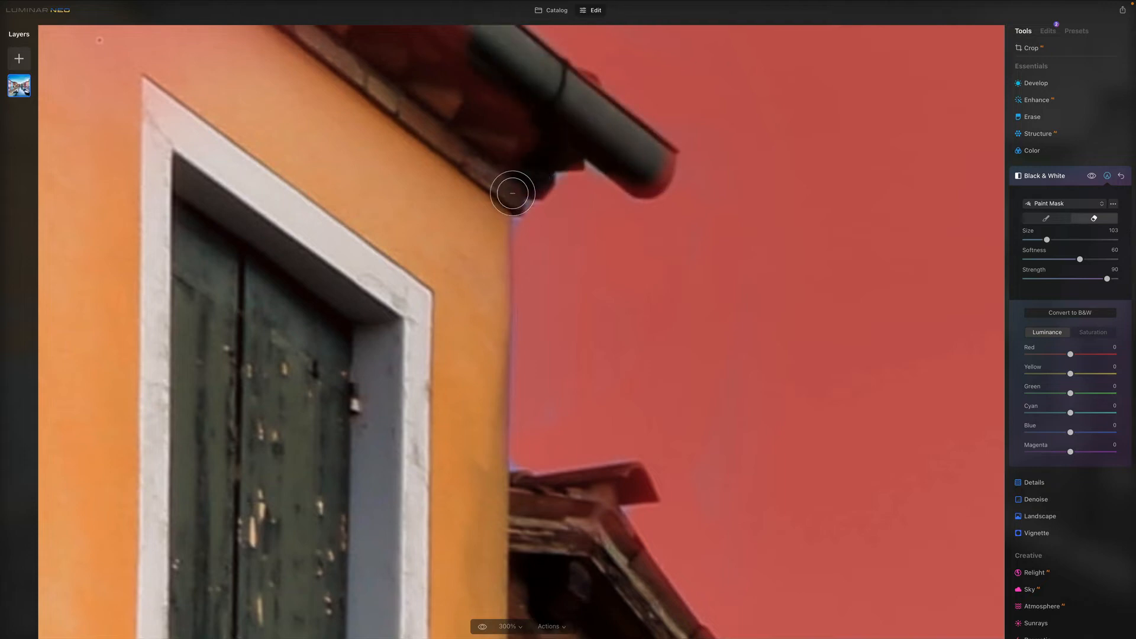
{"action": "left_click_drag", "start_coordinate": [534, 101], "coordinate": [533, 100]}
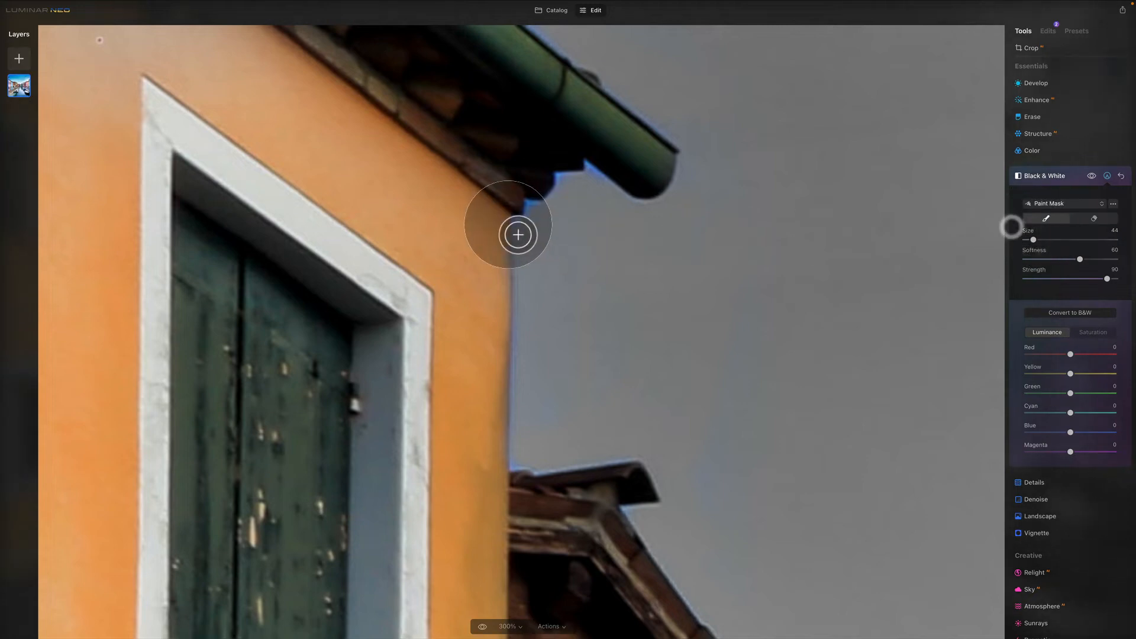
- Paint the Black & White mask over the blue fringes beneath the gutter, along the orange house's wall edge and around the dormer roof
{"action": "left_click_drag", "start_coordinate": [527, 231], "coordinate": [536, 212]}
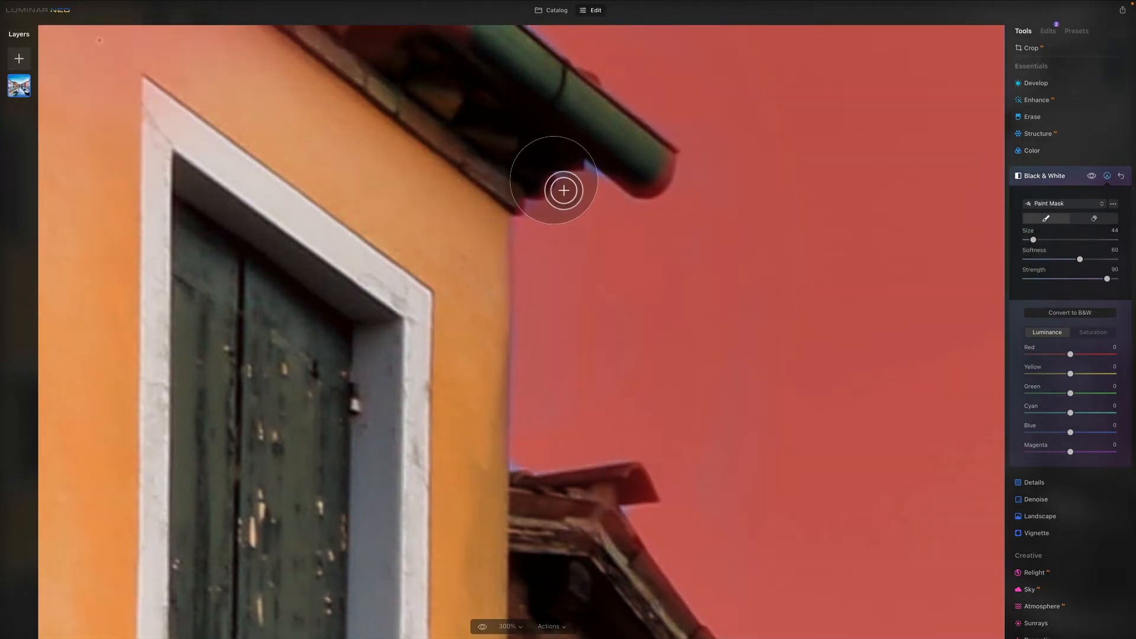
{"action": "left_click_drag", "start_coordinate": [607, 189], "coordinate": [615, 196]}
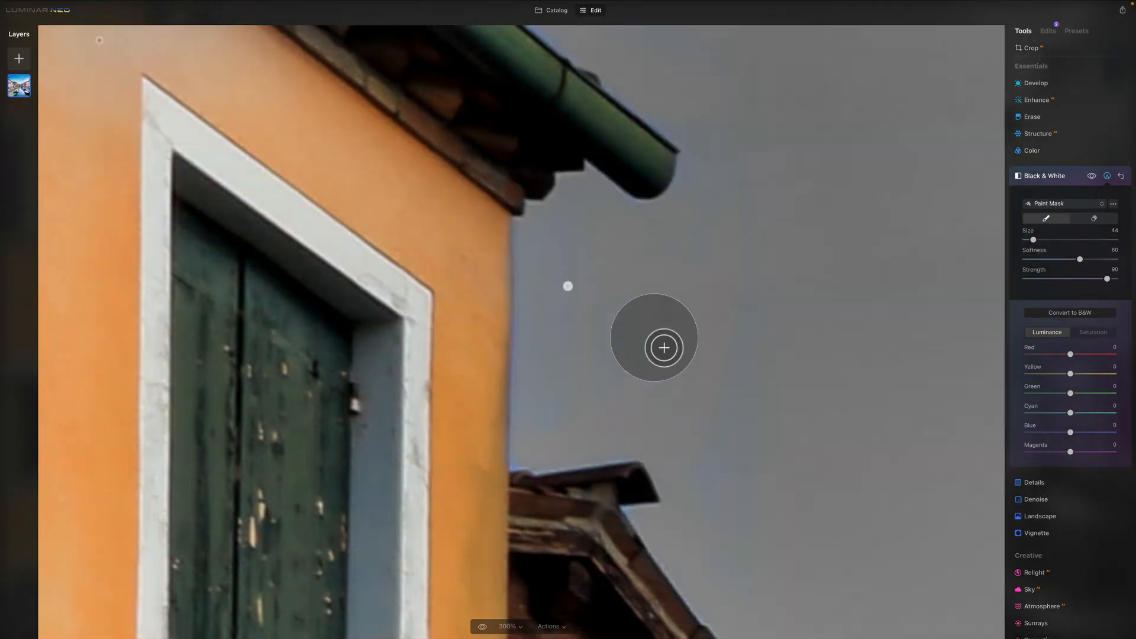
{"action": "mouse_move", "coordinate": [530, 459]}
{"action": "left_mouse_down"}
{"action": "mouse_move", "coordinate": [522, 475]}
{"action": "mouse_move", "coordinate": [523, 270]}
{"action": "left_mouse_up"}
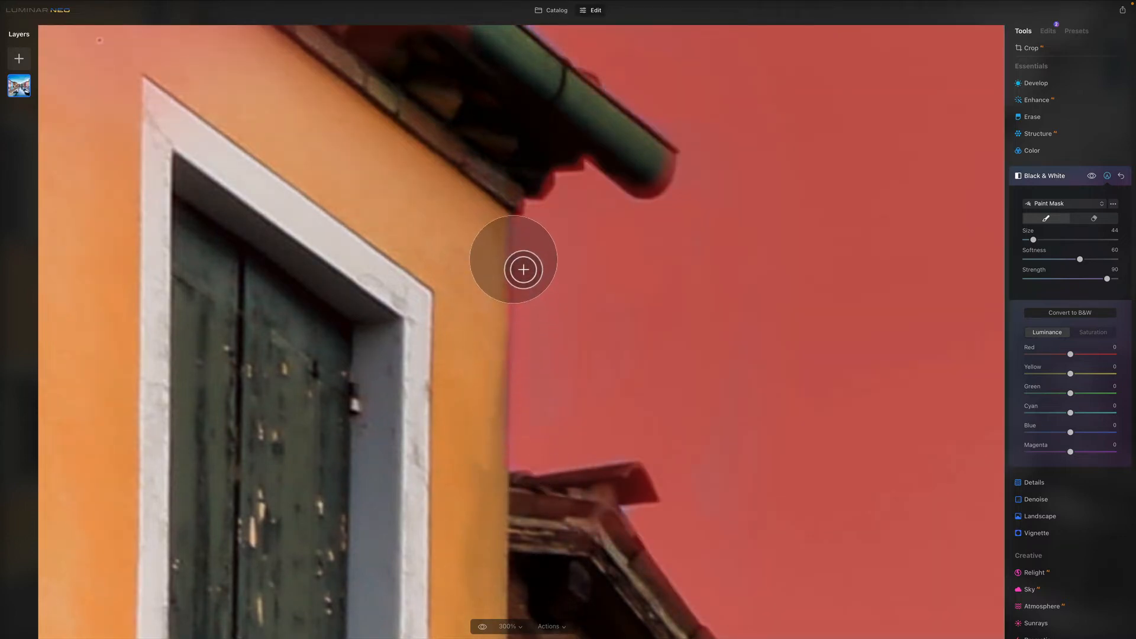
{"action": "left_click_drag", "start_coordinate": [513, 225], "coordinate": [512, 226]}
{"action": "left_click_drag", "start_coordinate": [685, 422], "coordinate": [635, 349]}
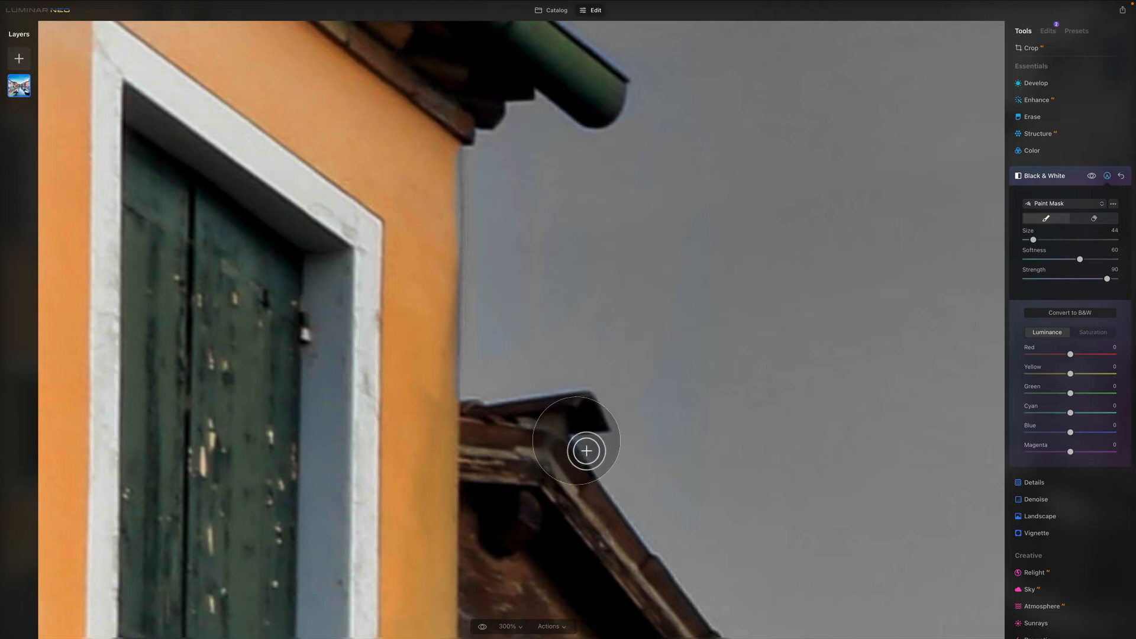
{"action": "left_click_drag", "start_coordinate": [586, 451], "coordinate": [597, 446]}
{"action": "key", "text": "ctrl+0"}
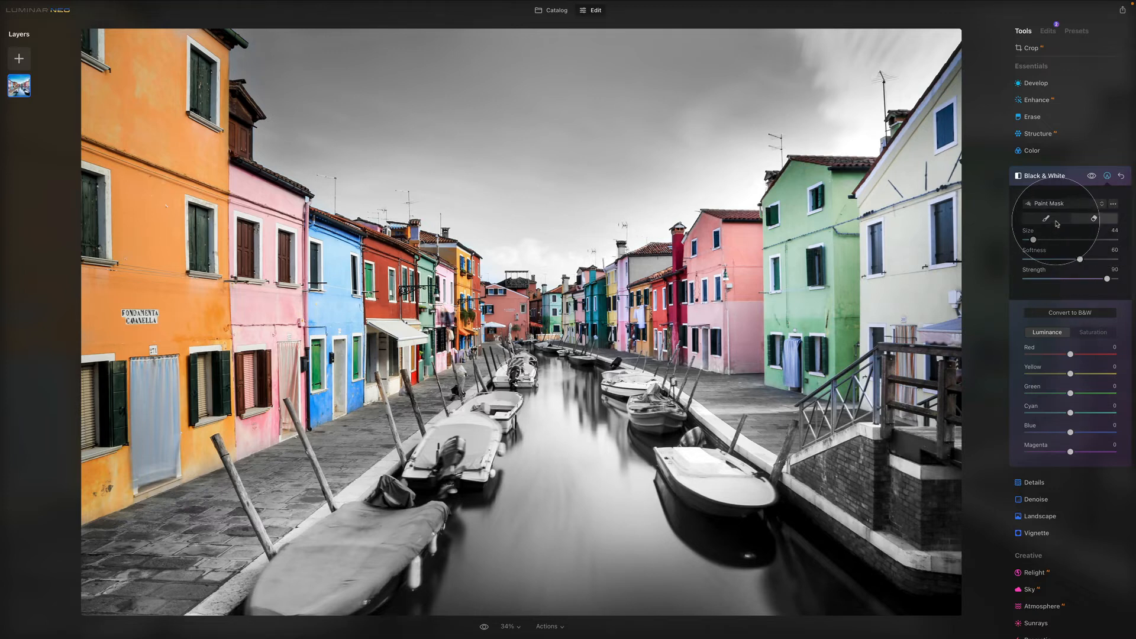
- Open the snowy park photo with the lampposts from the E00 - Mask Tool folder for editing
{"action": "left_click", "coordinate": [559, 16]}
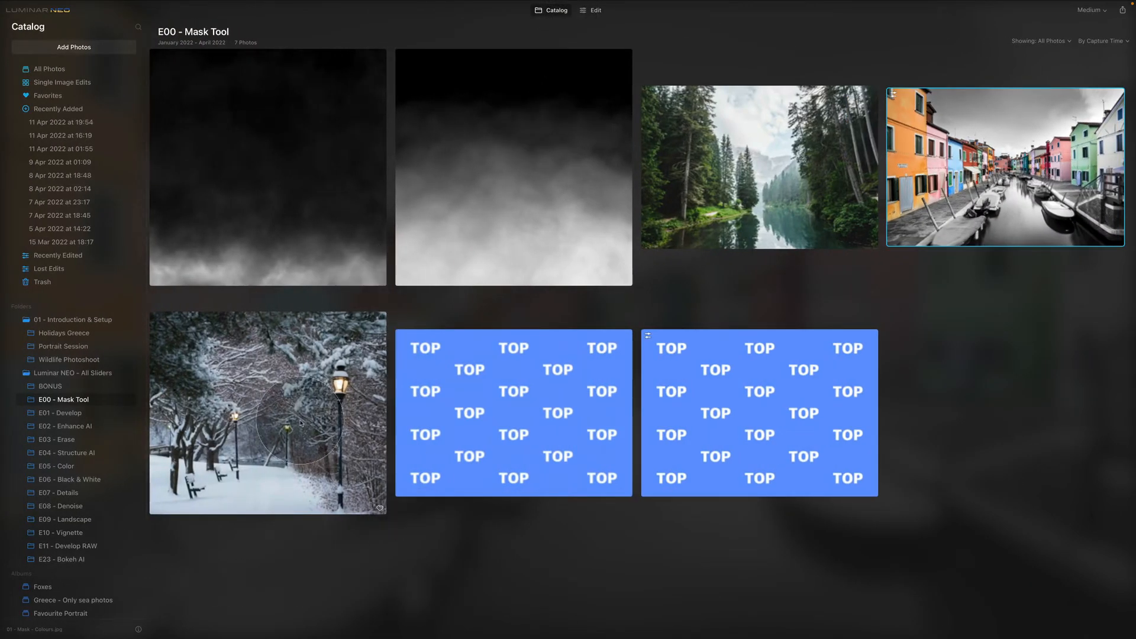
{"action": "left_click", "coordinate": [293, 401]}
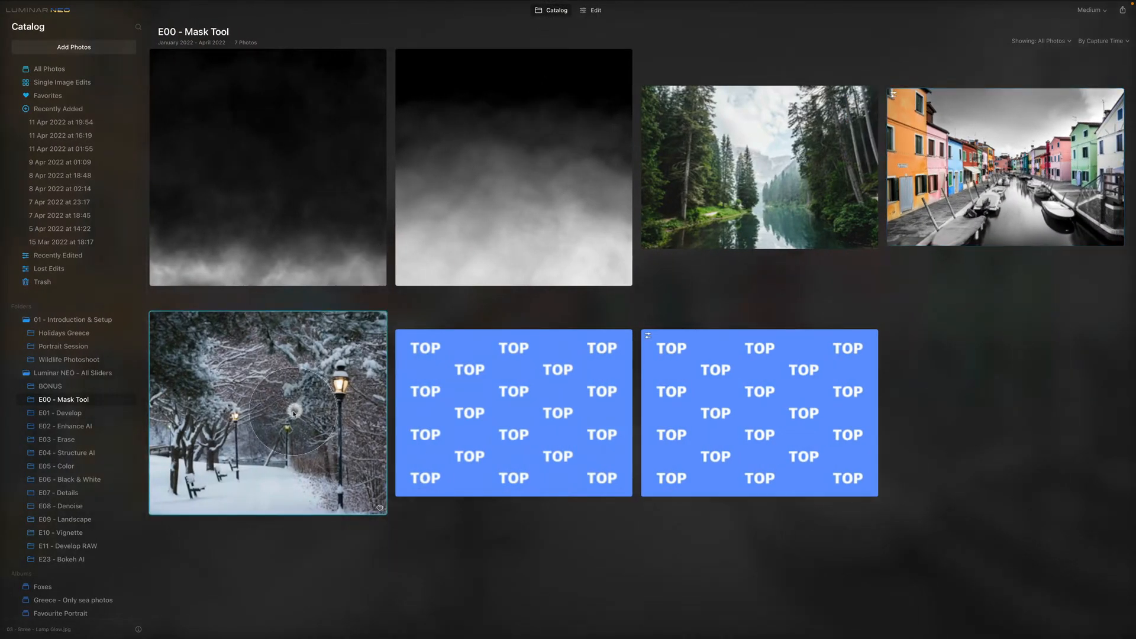
{"action": "left_click", "coordinate": [594, 11]}
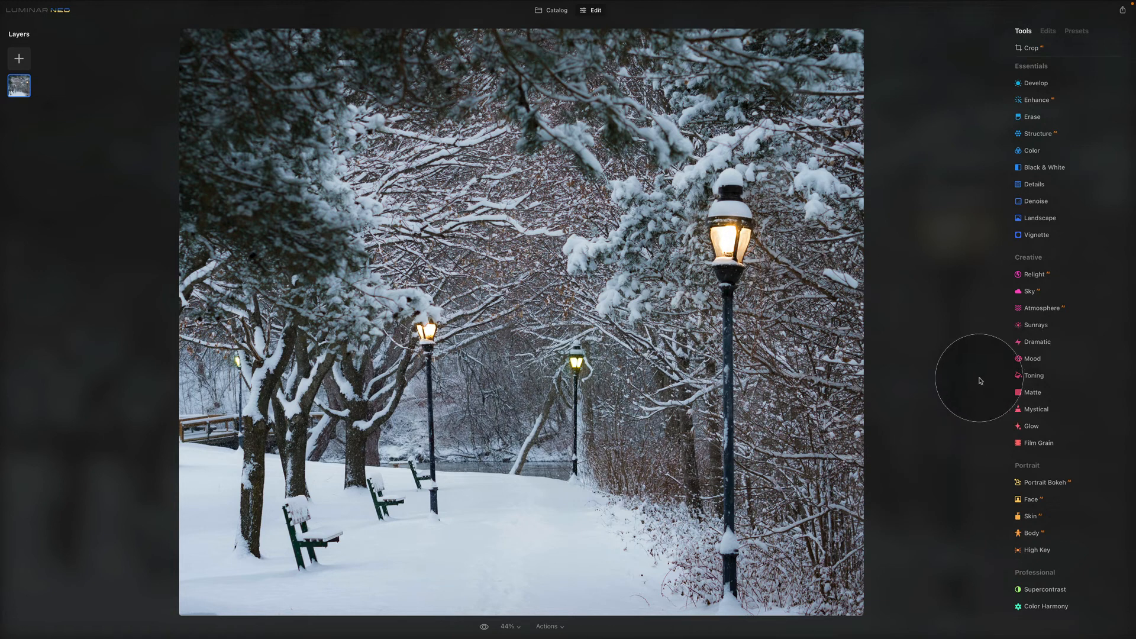
- Apply a Soft Focus Glow with amount 66 to the snowy park photo and compare it with the effect off
{"action": "left_click", "coordinate": [1032, 426]}
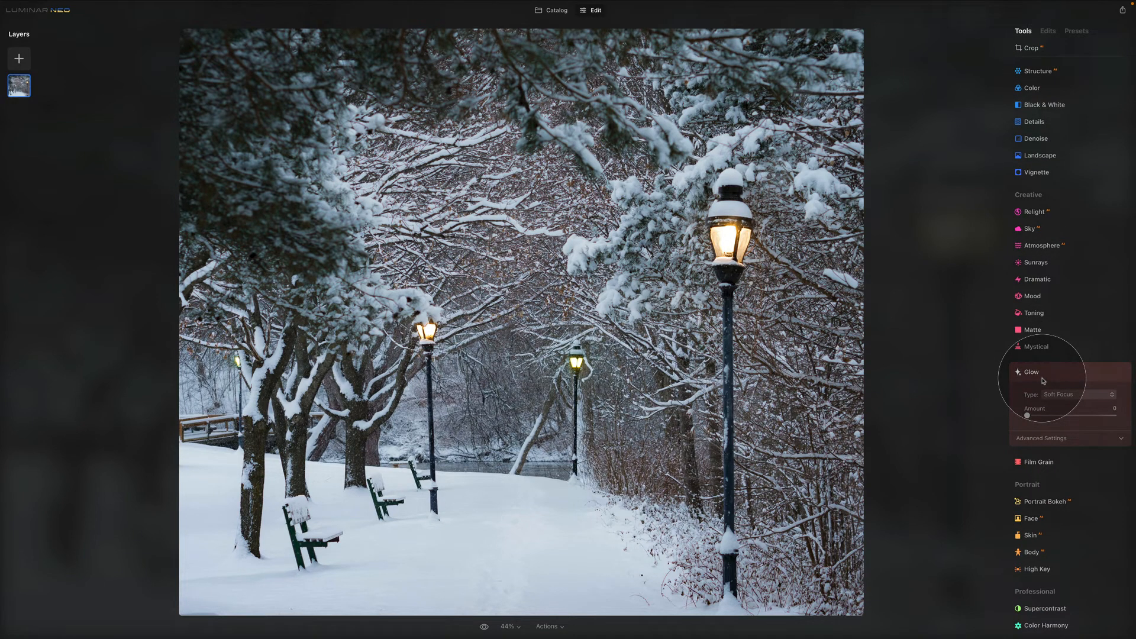
{"action": "left_click_drag", "start_coordinate": [1027, 416], "coordinate": [1082, 416]}
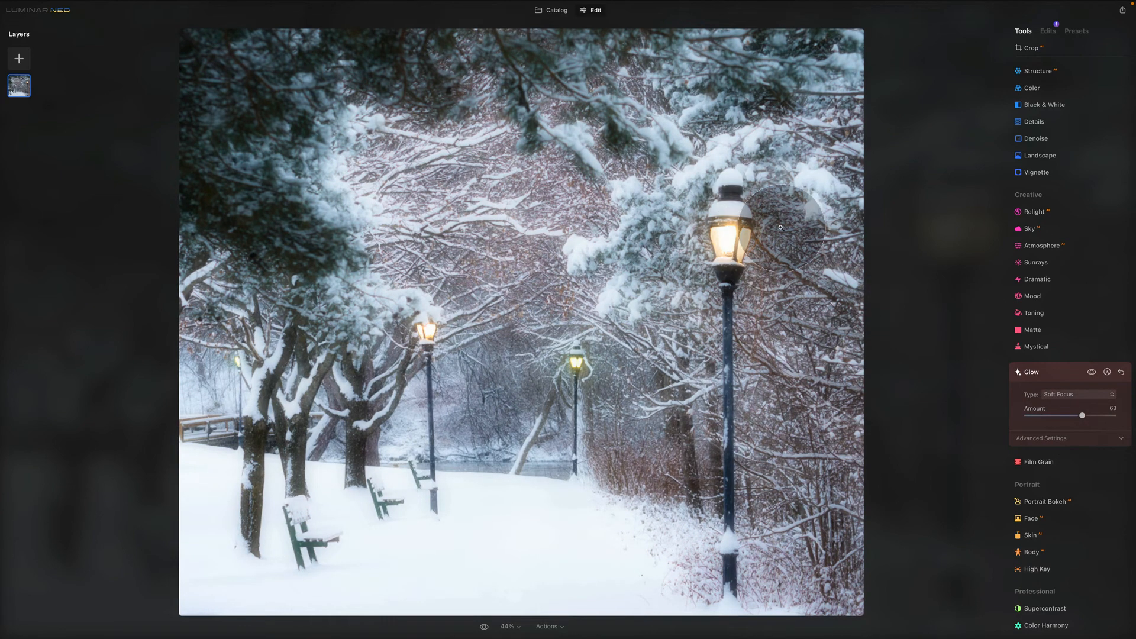
{"action": "left_click_drag", "start_coordinate": [1084, 417], "coordinate": [1087, 420]}
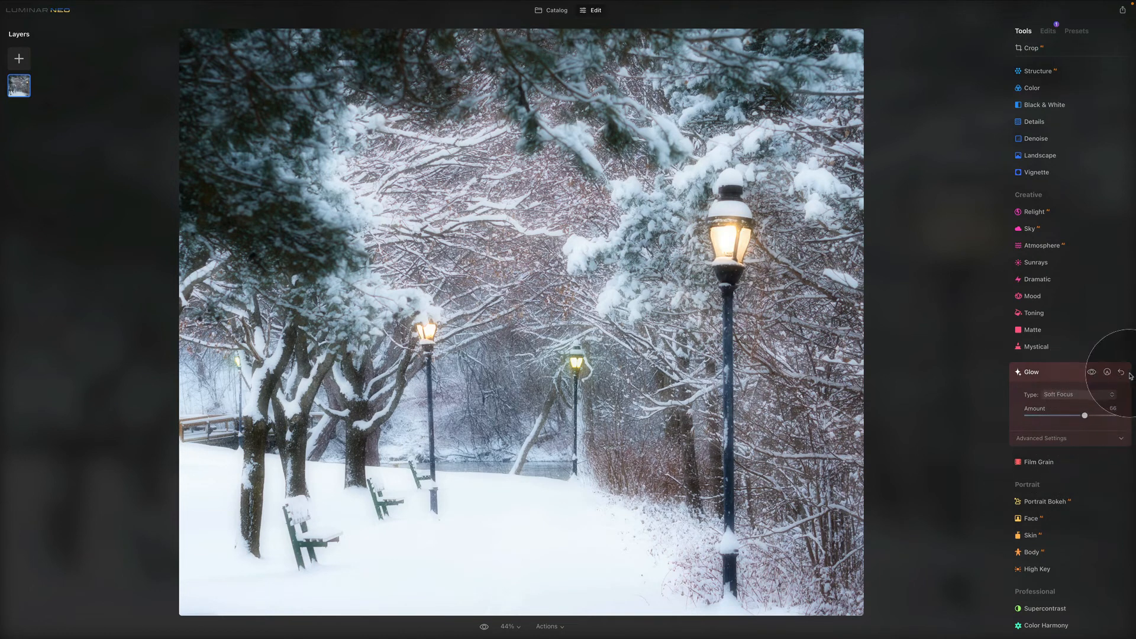
{"action": "left_click", "coordinate": [1090, 373]}
{"action": "left_click", "coordinate": [1090, 372]}
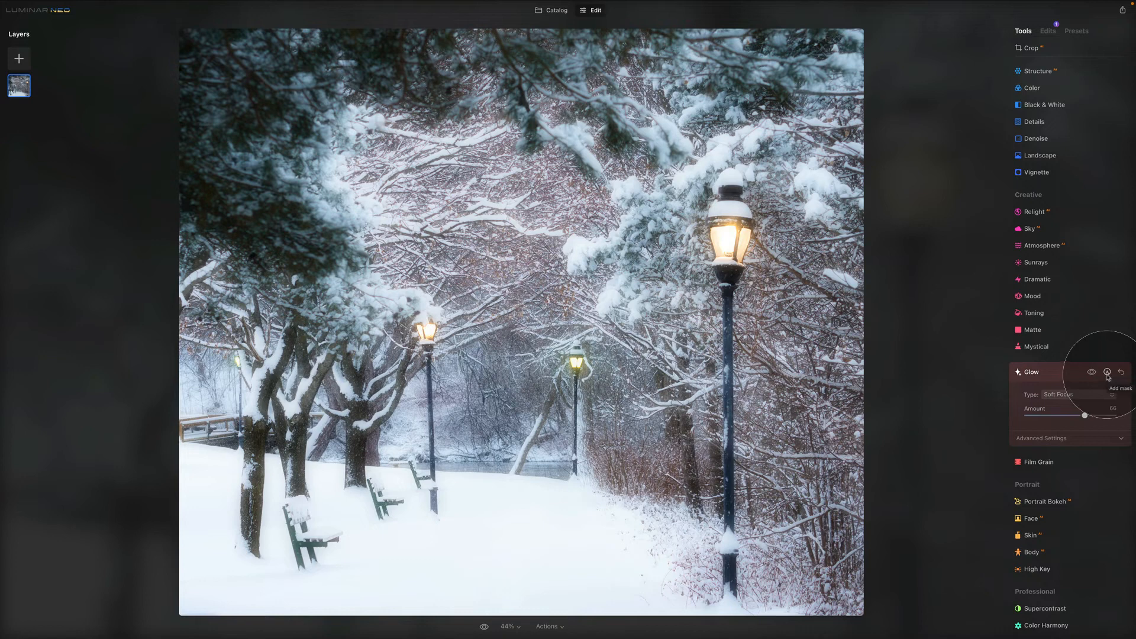
- Add a paint mask to the Glow effect and invert it across the whole photo
{"action": "left_click", "coordinate": [1107, 372]}
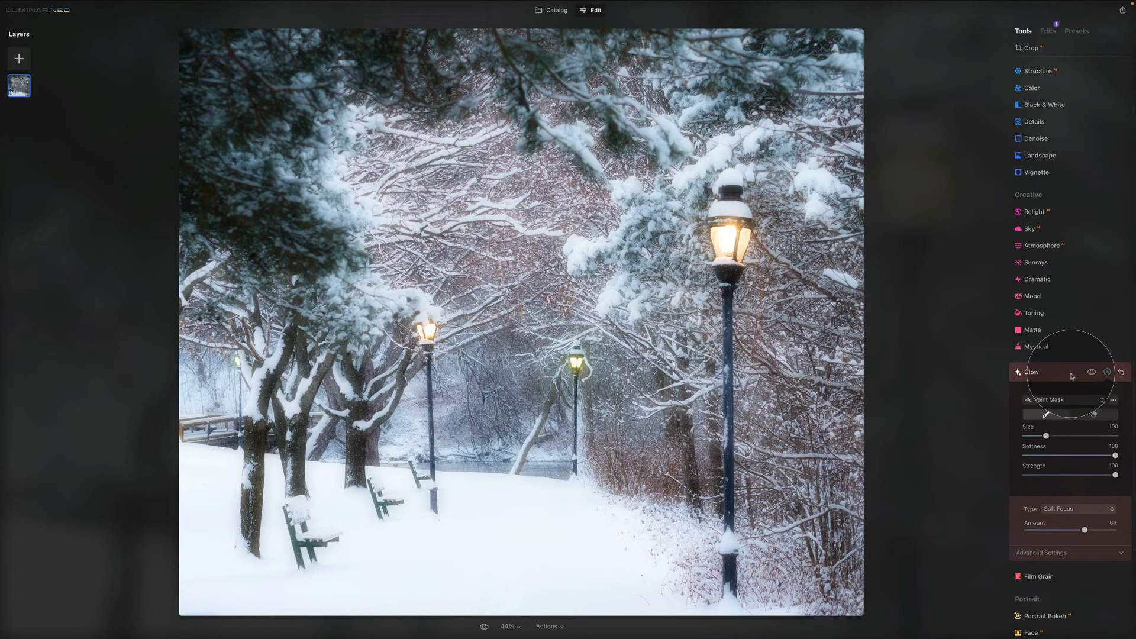
{"action": "left_click", "coordinate": [1112, 401]}
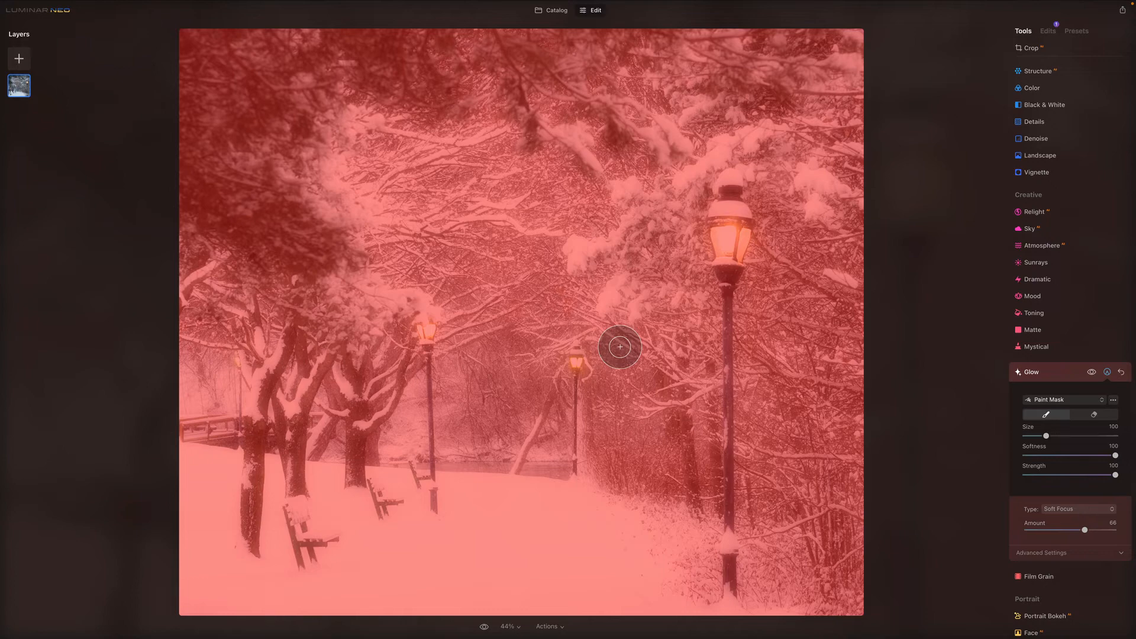
{"action": "left_click", "coordinate": [1113, 400]}
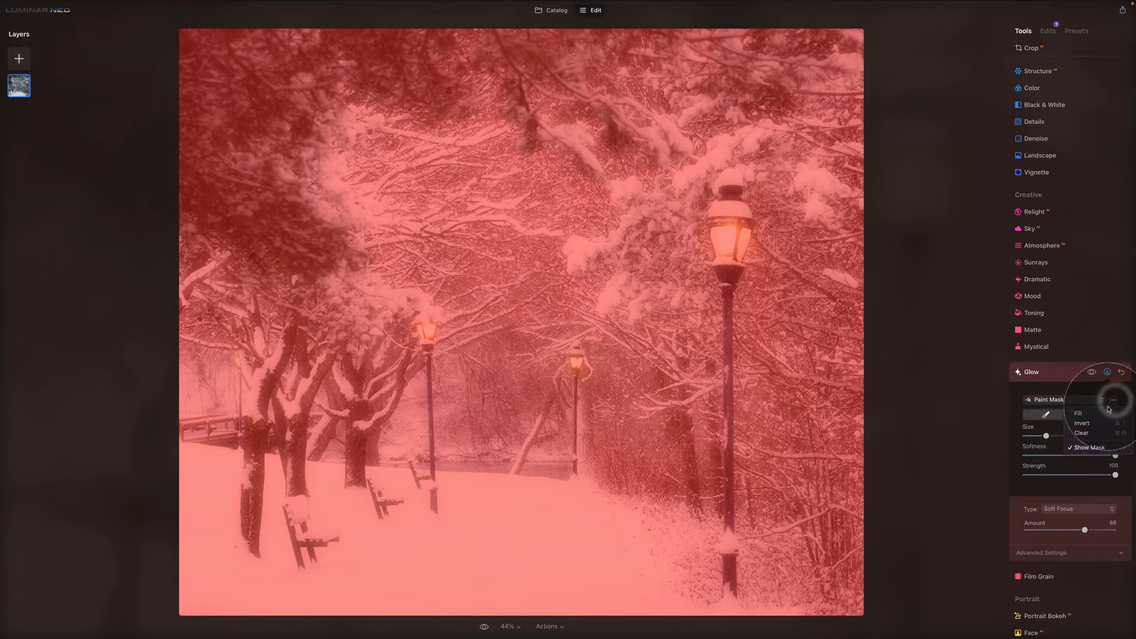
{"action": "left_click", "coordinate": [1098, 424]}
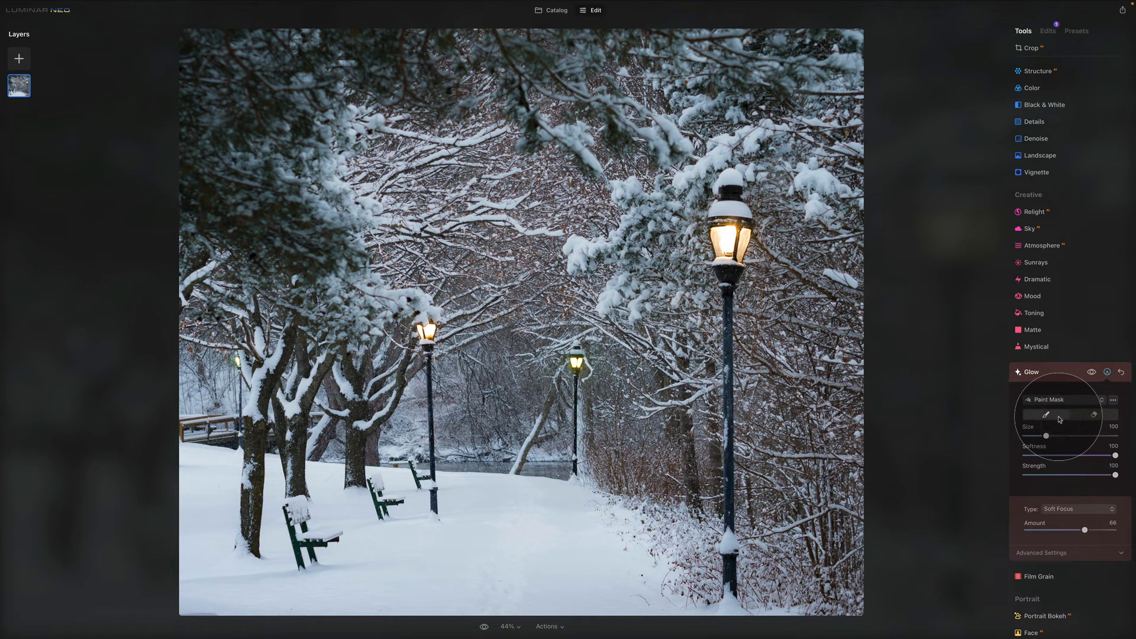
- Paint the Glow mask over the large foreground lamp with brush size 210 and strength 50, and compare with the effect off
{"action": "left_click_drag", "start_coordinate": [1047, 435], "coordinate": [1072, 436]}
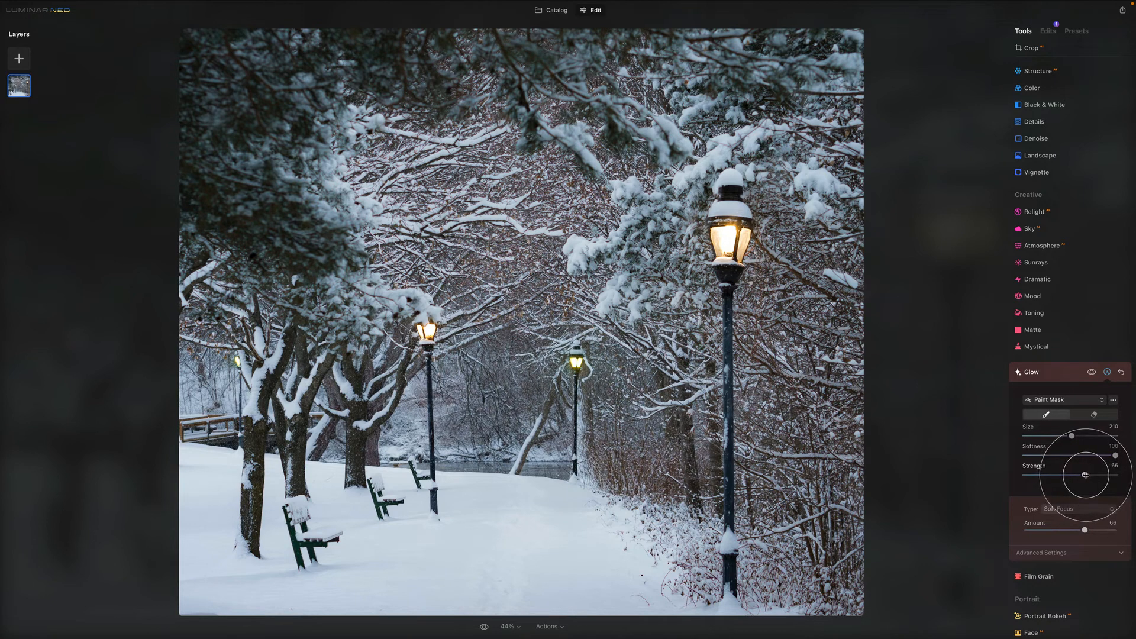
{"action": "left_click_drag", "start_coordinate": [1085, 474], "coordinate": [1068, 475]}
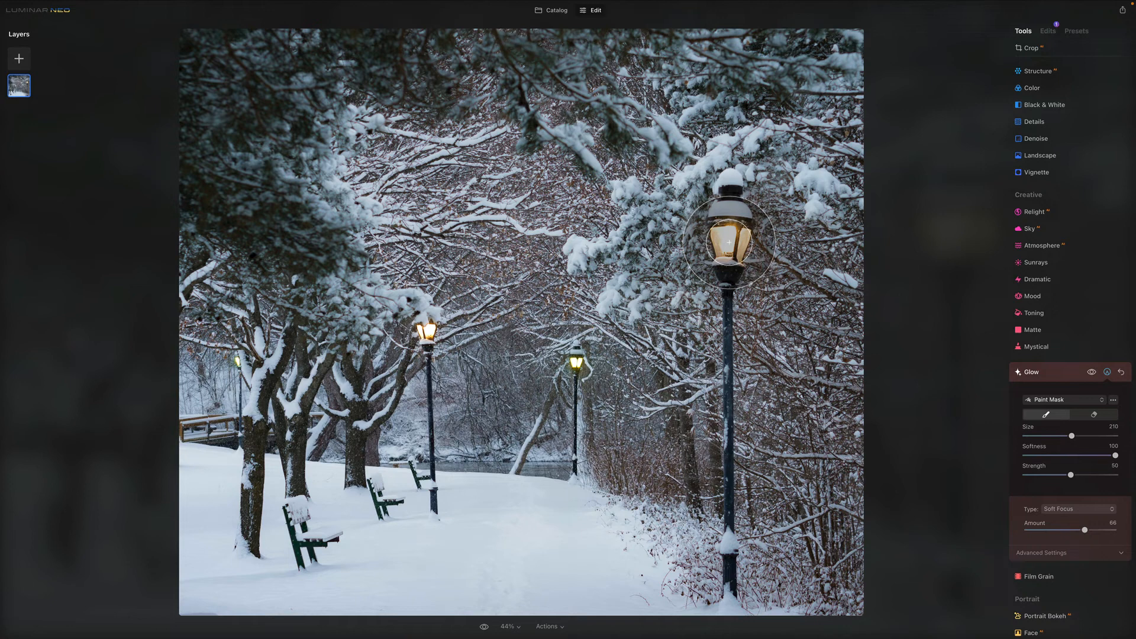
{"action": "mouse_move", "coordinate": [729, 242]}
{"action": "left_mouse_down"}
{"action": "mouse_move", "coordinate": [715, 252]}
{"action": "mouse_move", "coordinate": [733, 242]}
{"action": "mouse_move", "coordinate": [743, 253]}
{"action": "left_mouse_up"}
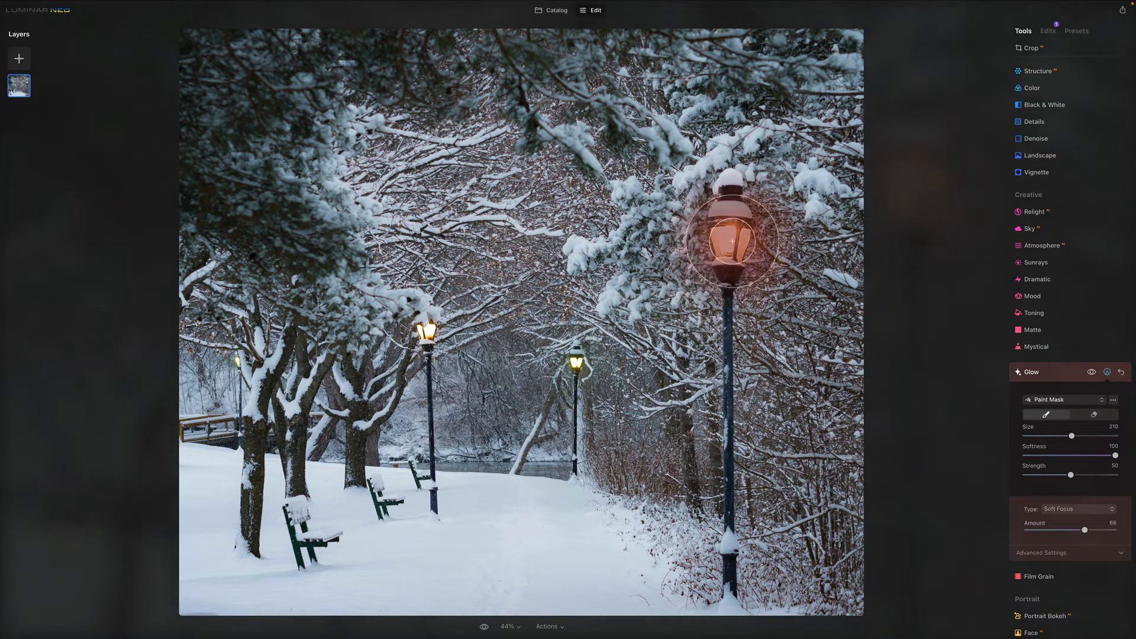
{"action": "mouse_move", "coordinate": [732, 242]}
{"action": "left_mouse_down"}
{"action": "mouse_move", "coordinate": [695, 244]}
{"action": "mouse_move", "coordinate": [762, 249]}
{"action": "left_mouse_up"}
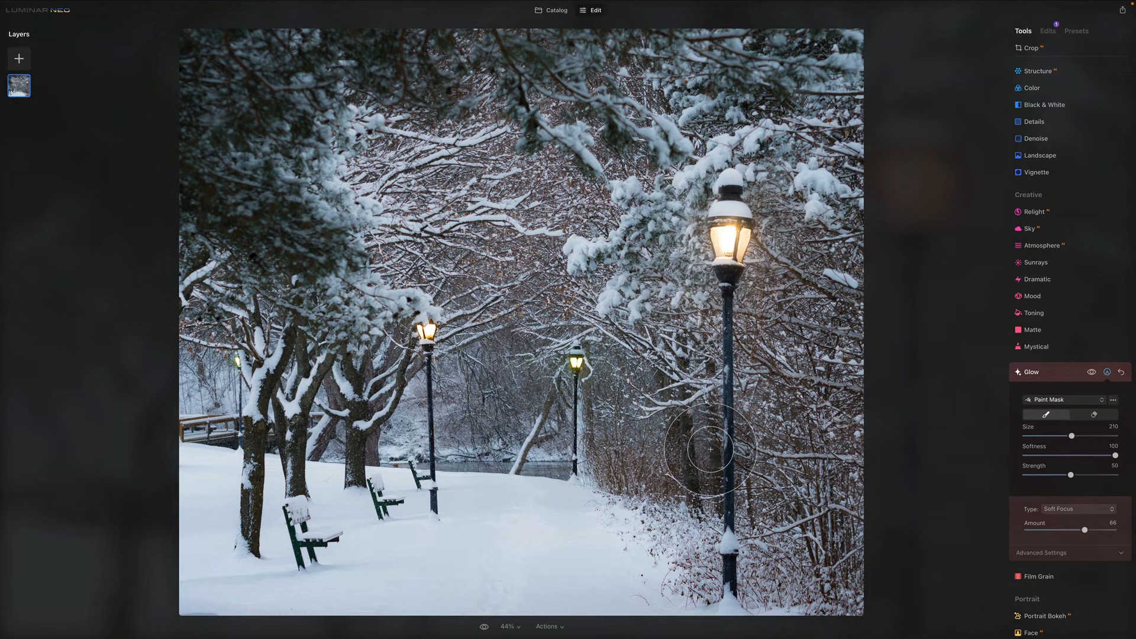
{"action": "mouse_move", "coordinate": [741, 201]}
{"action": "left_mouse_down"}
{"action": "mouse_move", "coordinate": [749, 239]}
{"action": "mouse_move", "coordinate": [708, 237]}
{"action": "mouse_move", "coordinate": [771, 238]}
{"action": "mouse_move", "coordinate": [724, 240]}
{"action": "left_mouse_up"}
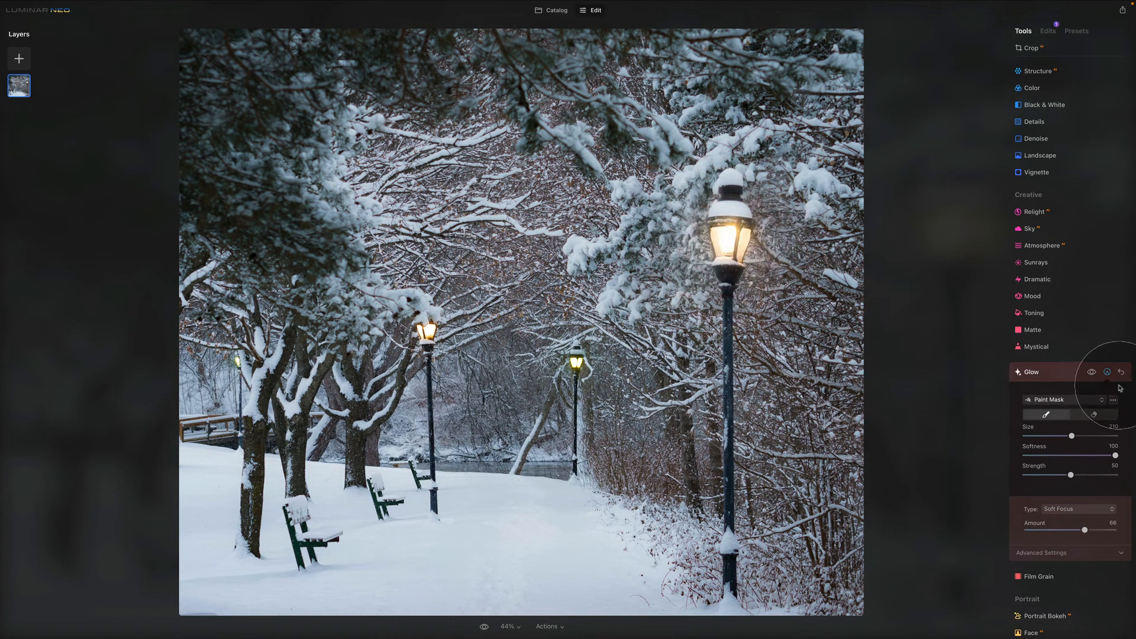
{"action": "left_click", "coordinate": [1091, 372]}
{"action": "left_click", "coordinate": [1091, 371]}
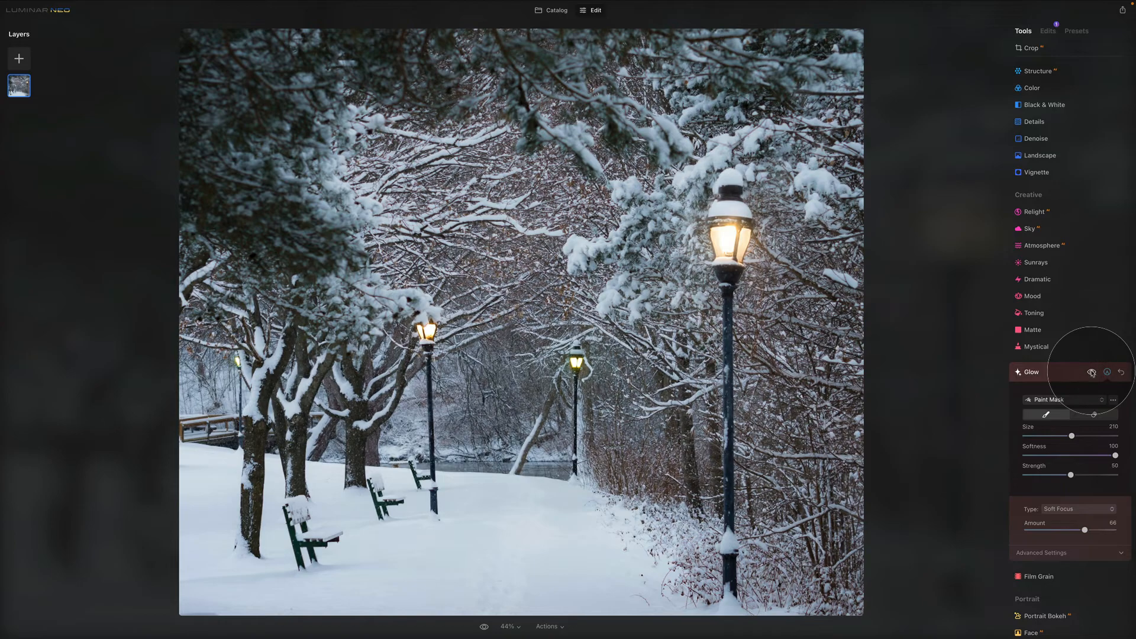
{"action": "left_click", "coordinate": [1091, 371]}
{"action": "left_click", "coordinate": [1092, 372]}
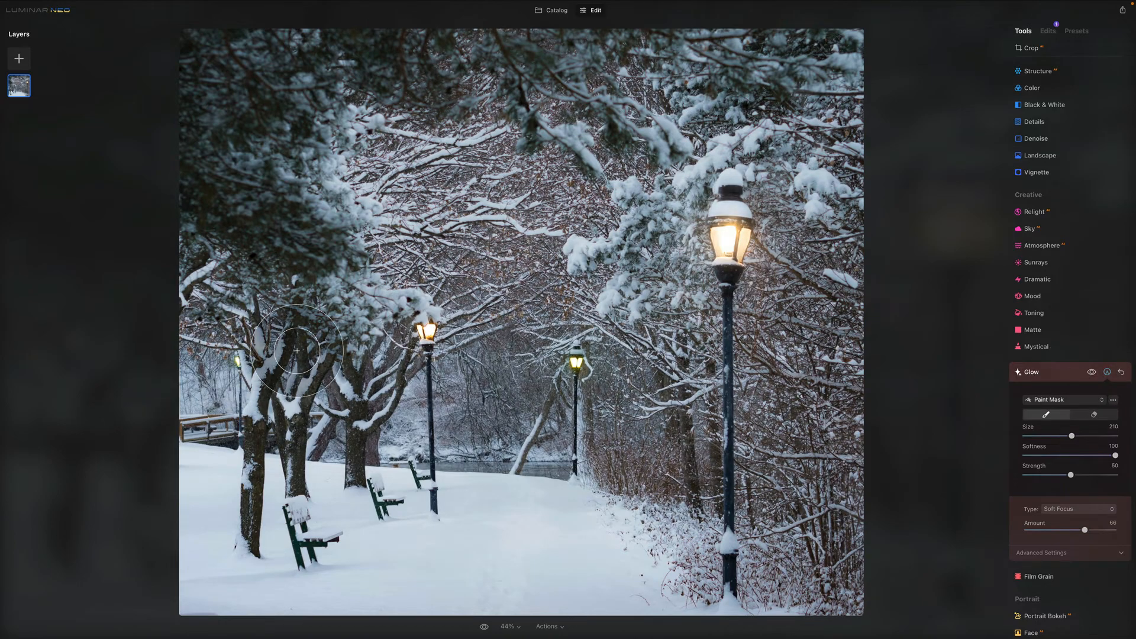
- Paint the Glow mask around the snow-covered lamp beside the trees with brush size 343, and compare with the effect off
{"action": "key", "text": "super+equal"}
{"action": "key", "text": "super+equal"}
{"action": "key", "text": "super+equal"}
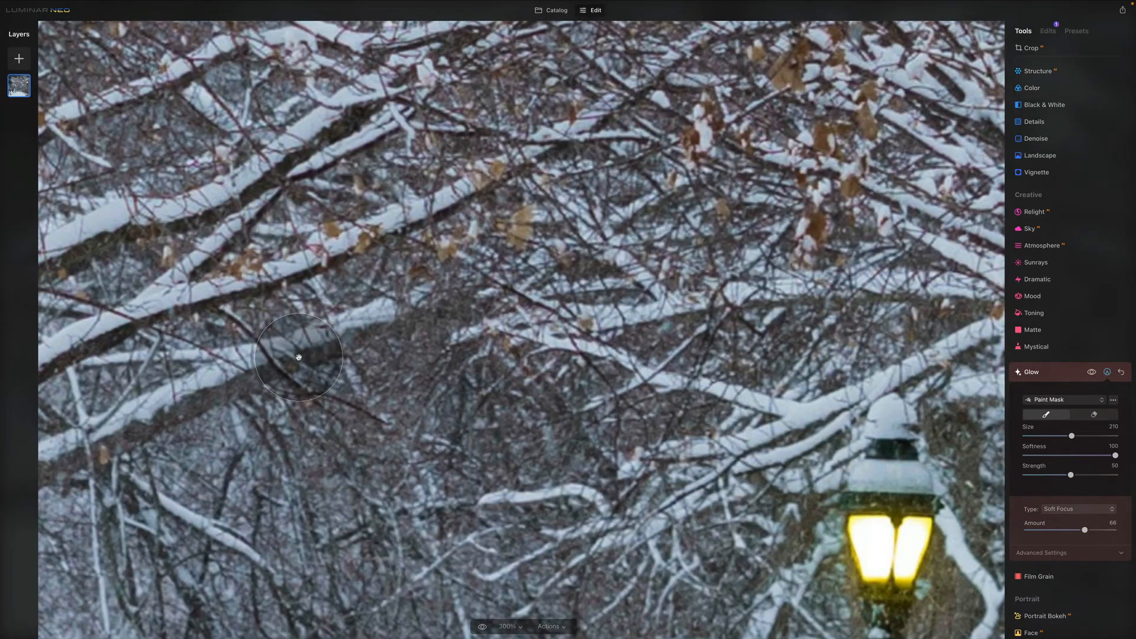
{"action": "left_click_drag", "start_coordinate": [299, 357], "coordinate": [545, 239]}
{"action": "left_click_drag", "start_coordinate": [232, 276], "coordinate": [730, 381]}
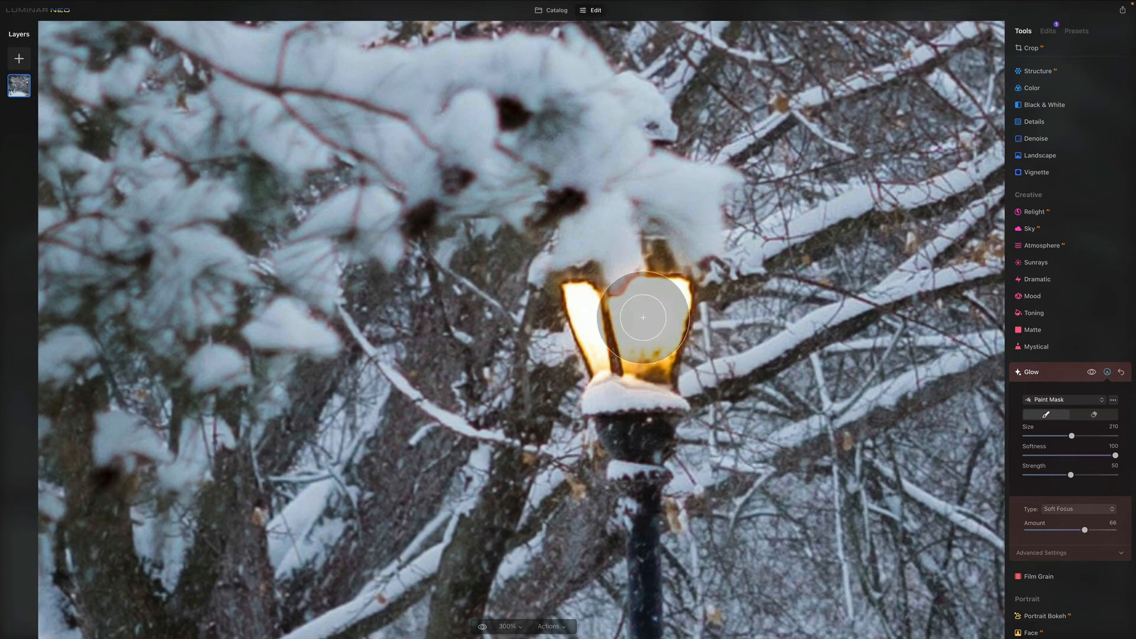
{"action": "left_click_drag", "start_coordinate": [1072, 435], "coordinate": [1102, 435]}
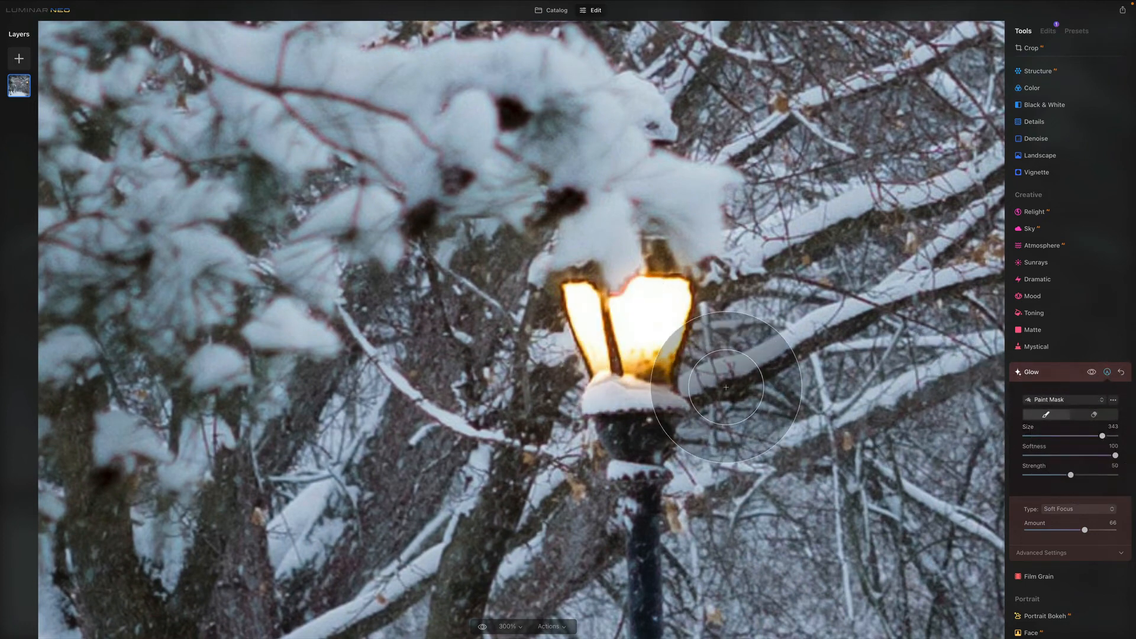
{"action": "left_click", "coordinate": [622, 326]}
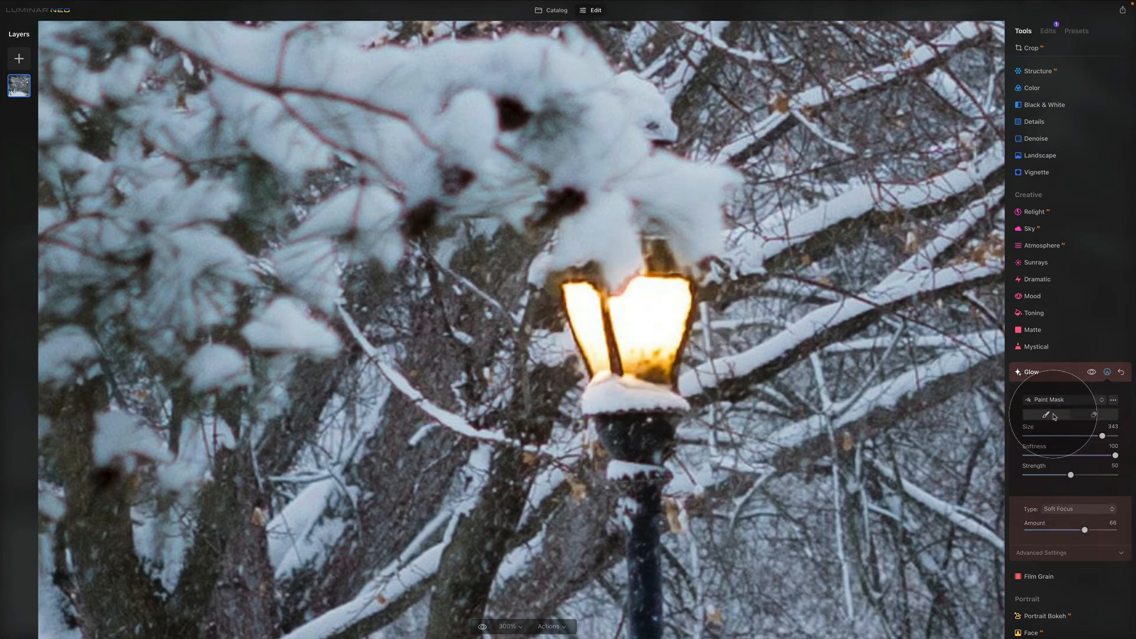
{"action": "mouse_move", "coordinate": [609, 328]}
{"action": "left_mouse_down"}
{"action": "mouse_move", "coordinate": [576, 327]}
{"action": "mouse_move", "coordinate": [669, 330]}
{"action": "mouse_move", "coordinate": [543, 327]}
{"action": "mouse_move", "coordinate": [723, 328]}
{"action": "mouse_move", "coordinate": [554, 342]}
{"action": "mouse_move", "coordinate": [711, 338]}
{"action": "mouse_move", "coordinate": [520, 332]}
{"action": "mouse_move", "coordinate": [771, 336]}
{"action": "mouse_move", "coordinate": [536, 325]}
{"action": "mouse_move", "coordinate": [743, 333]}
{"action": "mouse_move", "coordinate": [548, 325]}
{"action": "mouse_move", "coordinate": [712, 324]}
{"action": "mouse_move", "coordinate": [538, 337]}
{"action": "mouse_move", "coordinate": [744, 338]}
{"action": "mouse_move", "coordinate": [566, 339]}
{"action": "left_mouse_up"}
{"action": "left_click", "coordinate": [1092, 372]}
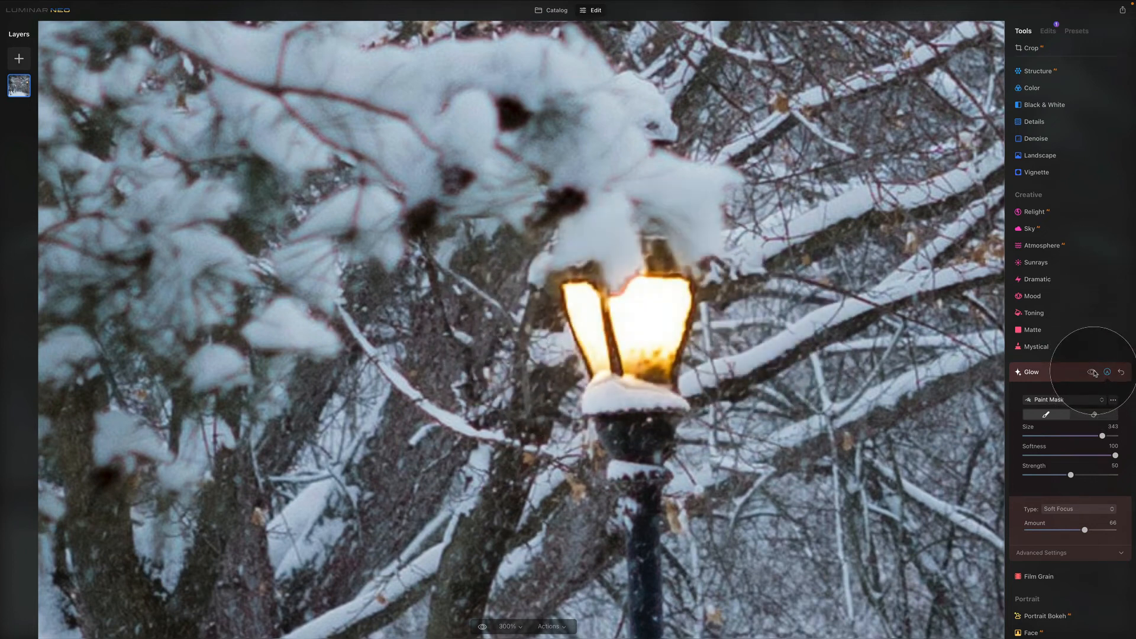
{"action": "left_click", "coordinate": [1093, 372]}
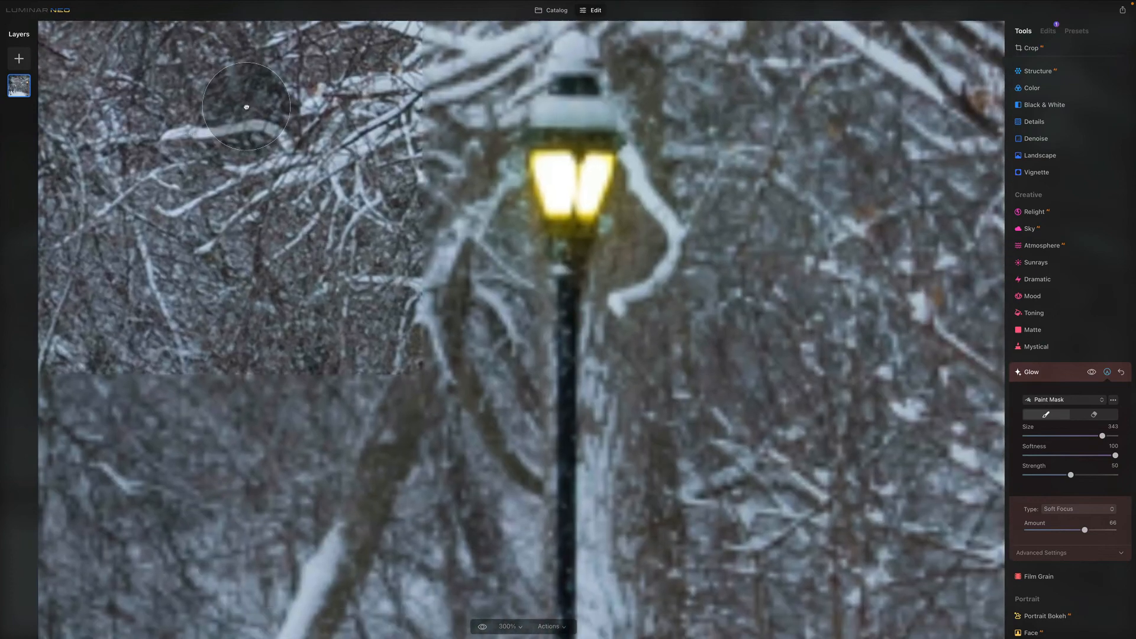
- Paint the Glow mask over the distant yellow lamp and its immediate surroundings with brush size 285
{"action": "mouse_move", "coordinate": [1101, 435]}
{"action": "left_mouse_down"}
{"action": "mouse_move", "coordinate": [1056, 435]}
{"action": "mouse_move", "coordinate": [1089, 436]}
{"action": "left_mouse_up"}
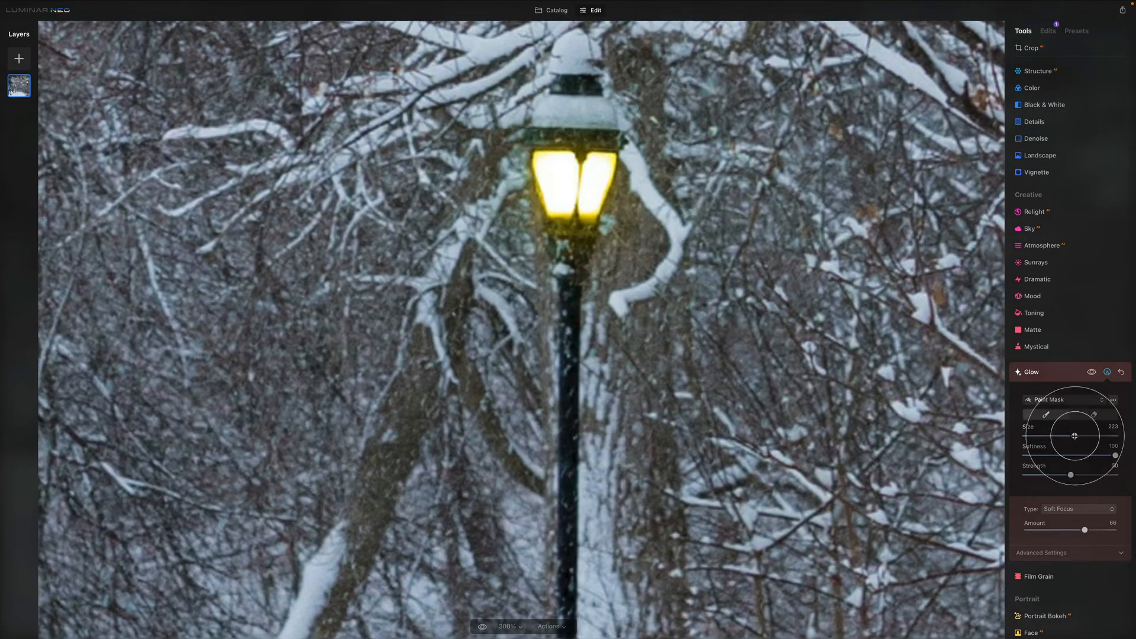
{"action": "mouse_move", "coordinate": [604, 192]}
{"action": "left_mouse_down"}
{"action": "mouse_move", "coordinate": [496, 191]}
{"action": "mouse_move", "coordinate": [612, 189]}
{"action": "mouse_move", "coordinate": [518, 185]}
{"action": "mouse_move", "coordinate": [656, 171]}
{"action": "mouse_move", "coordinate": [479, 182]}
{"action": "mouse_move", "coordinate": [661, 187]}
{"action": "mouse_move", "coordinate": [520, 196]}
{"action": "left_mouse_up"}
{"action": "mouse_move", "coordinate": [673, 193]}
{"action": "left_mouse_down"}
{"action": "mouse_move", "coordinate": [503, 184]}
{"action": "mouse_move", "coordinate": [527, 188]}
{"action": "left_mouse_up"}
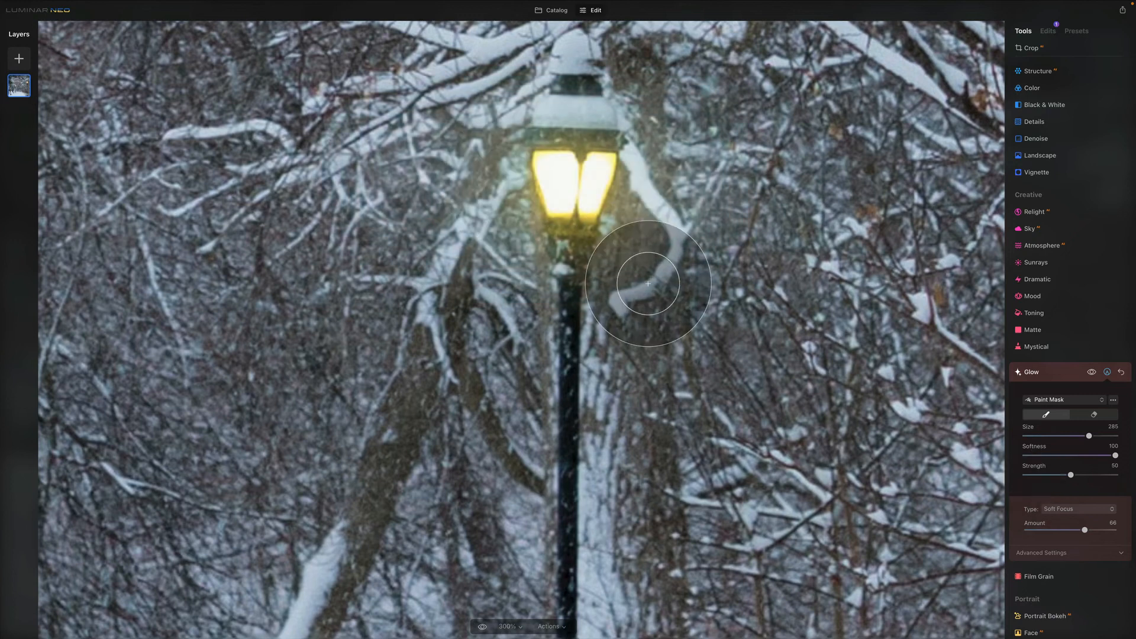
- Erase the excess Glow mask on both sides of the distant yellow lamp and compare the whole photo with the effect off
{"action": "left_click", "coordinate": [1091, 415]}
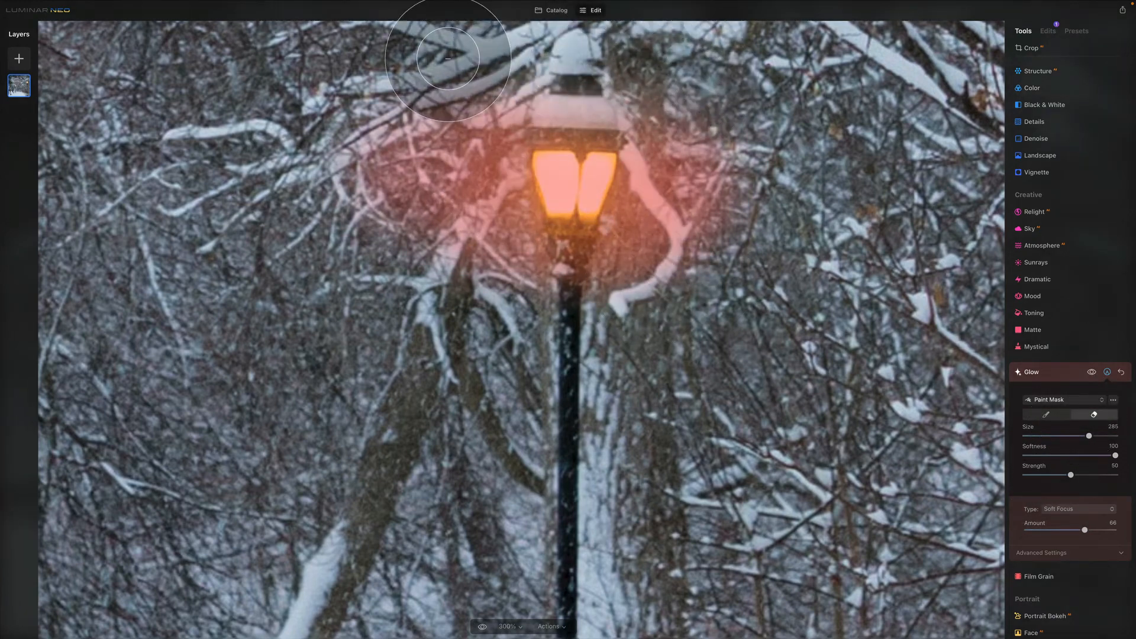
{"action": "mouse_move", "coordinate": [416, 71]}
{"action": "left_mouse_down"}
{"action": "mouse_move", "coordinate": [365, 263]}
{"action": "mouse_move", "coordinate": [356, 116]}
{"action": "mouse_move", "coordinate": [435, 269]}
{"action": "left_mouse_up"}
{"action": "mouse_move", "coordinate": [784, 158]}
{"action": "left_mouse_down"}
{"action": "mouse_move", "coordinate": [741, 117]}
{"action": "mouse_move", "coordinate": [792, 231]}
{"action": "left_mouse_up"}
{"action": "key", "text": "super+0"}
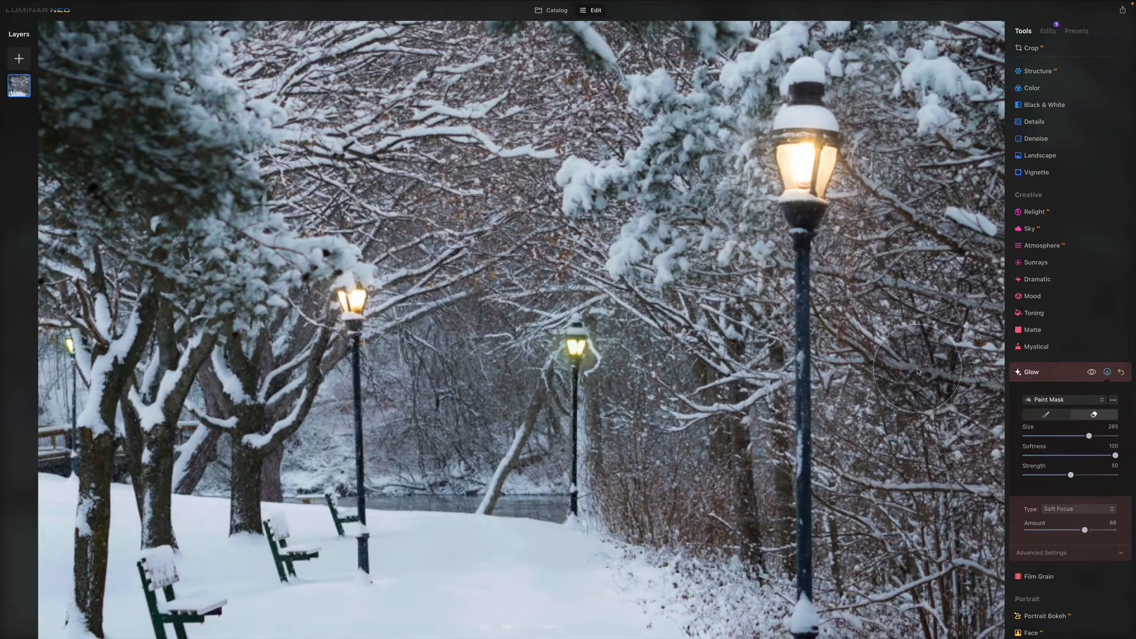
{"action": "left_click", "coordinate": [1092, 372]}
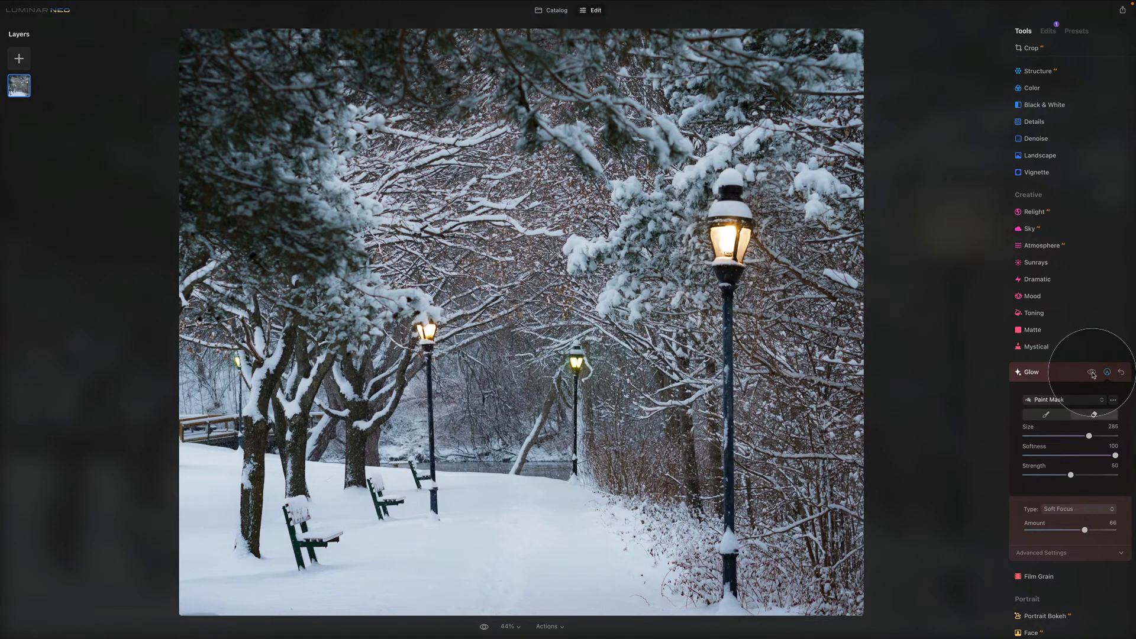
{"action": "left_click", "coordinate": [1092, 373]}
{"action": "left_click", "coordinate": [1092, 373]}
{"action": "left_click", "coordinate": [1092, 373]}
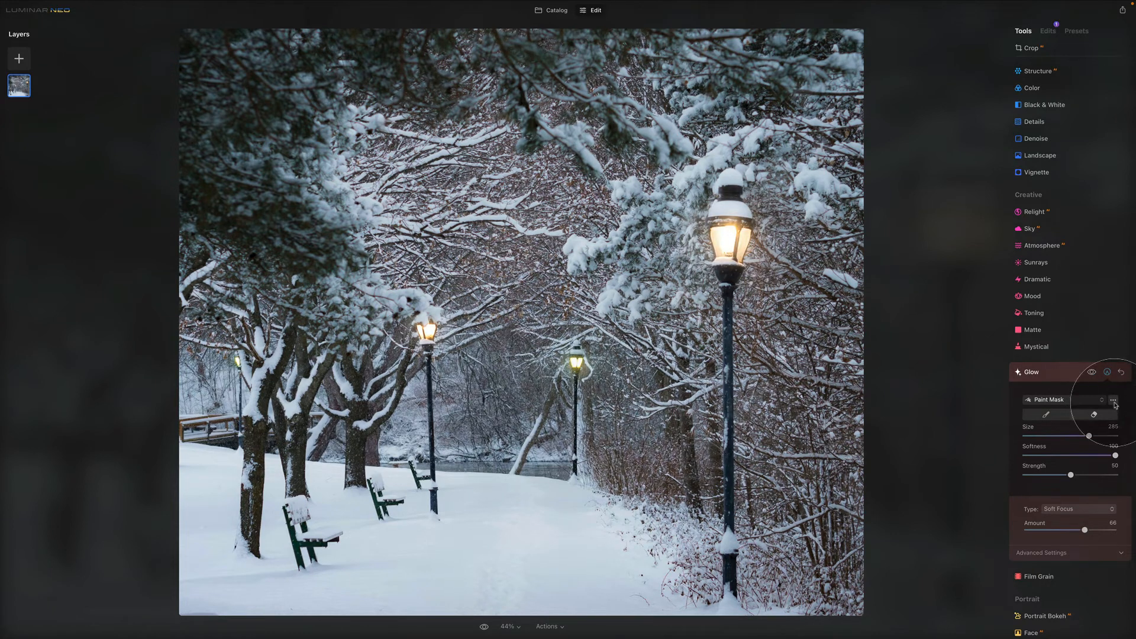
- Raise the Warmth of the masked Glow around the lamps in its advanced settings
{"action": "left_click", "coordinate": [1068, 553]}
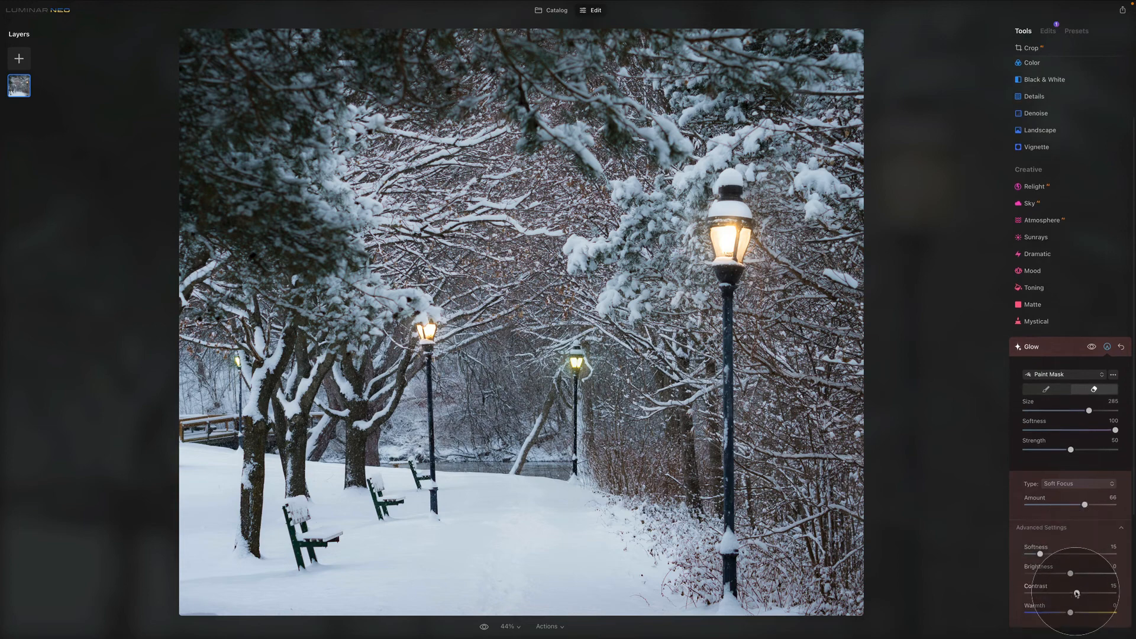
{"action": "left_click_drag", "start_coordinate": [1070, 612], "coordinate": [1128, 617]}
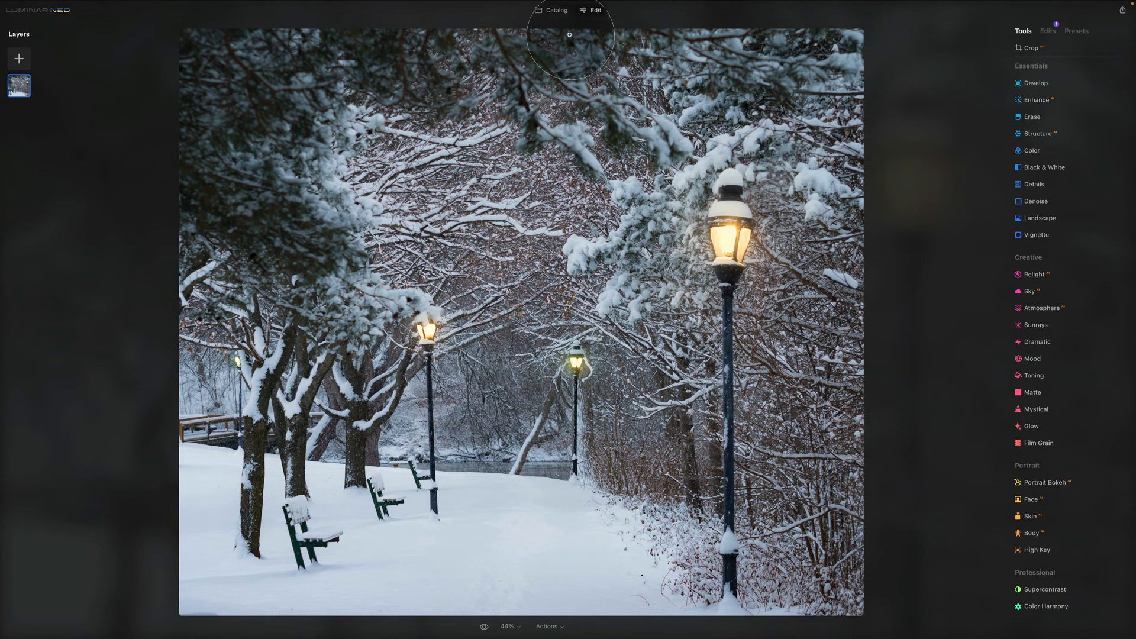
- Go back to the catalog and open the forest lake photo from the E00 - Mask Tool folder for editing
{"action": "left_click", "coordinate": [561, 13]}
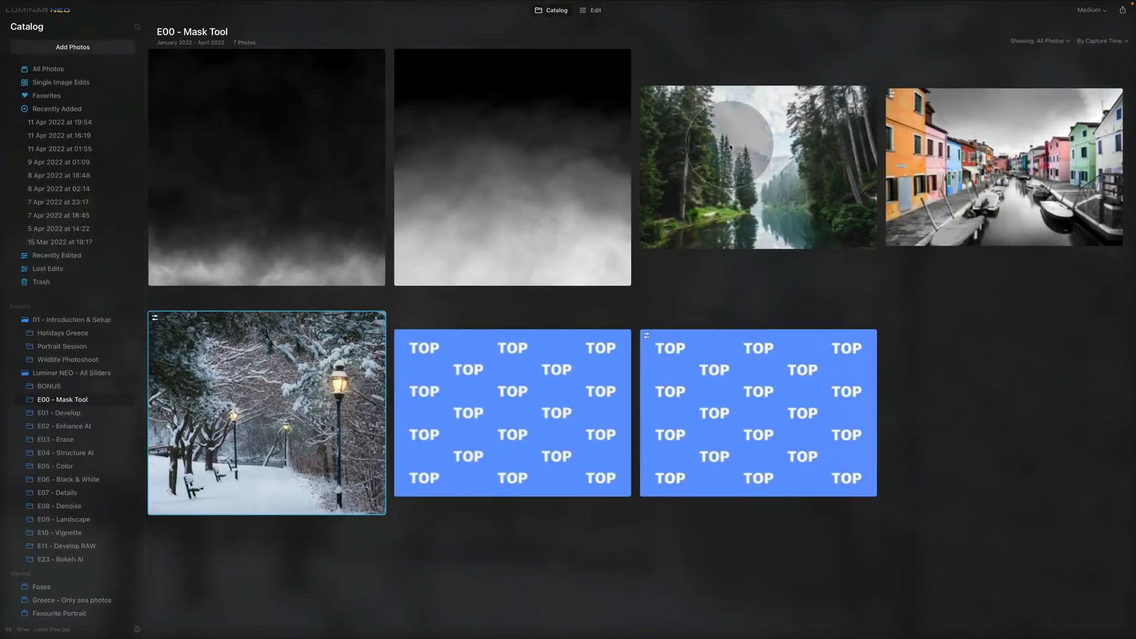
{"action": "left_click", "coordinate": [793, 174]}
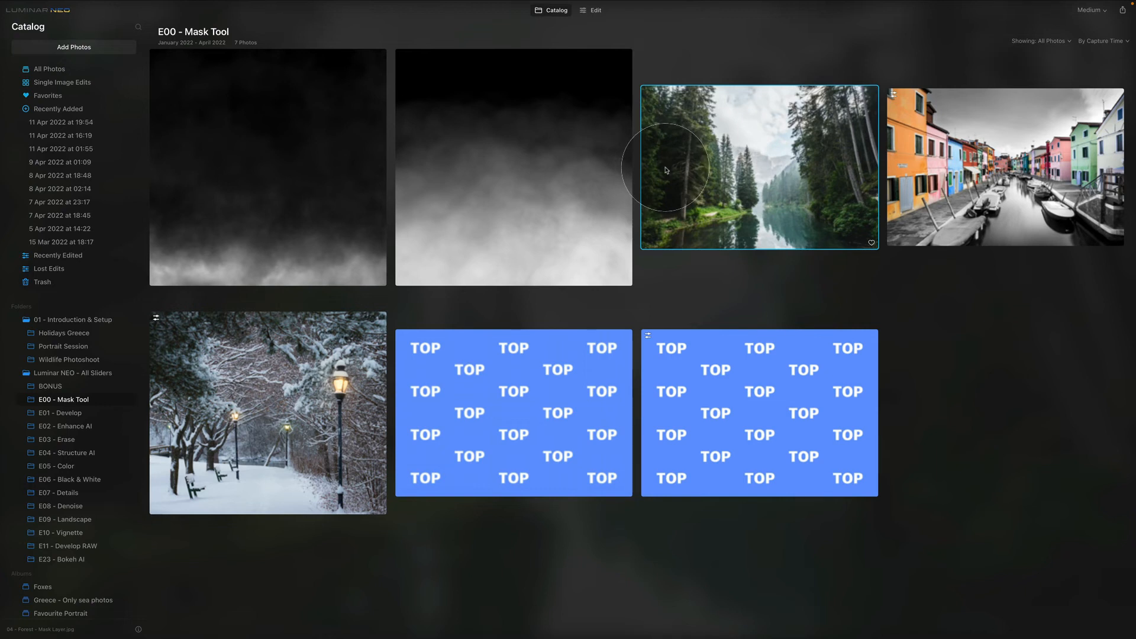
{"action": "left_click", "coordinate": [737, 134]}
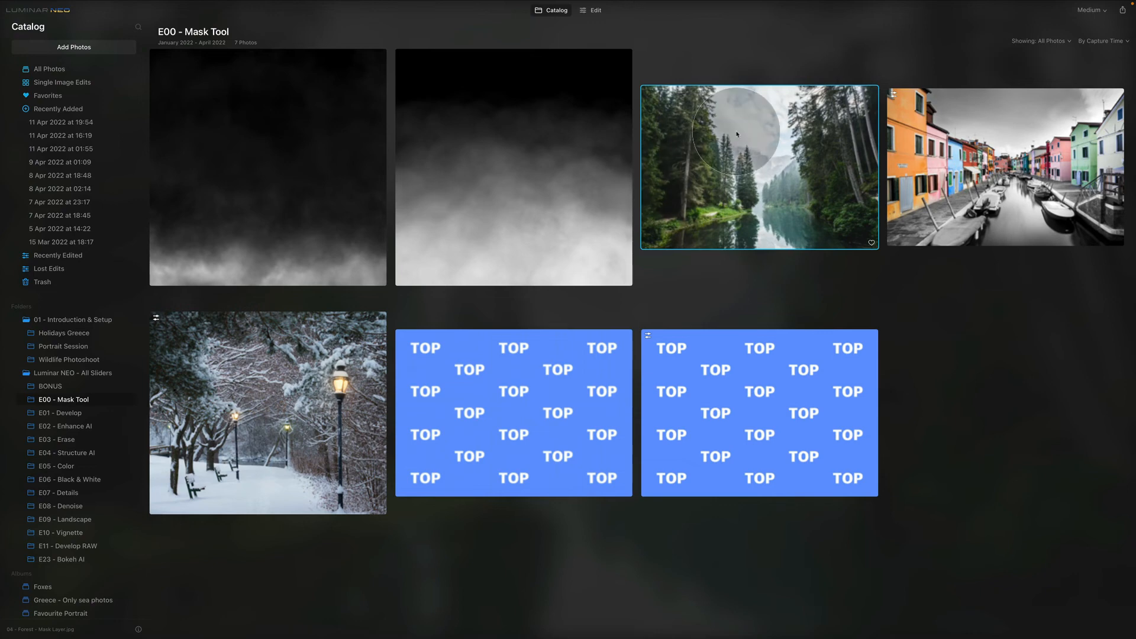
{"action": "left_click", "coordinate": [595, 10]}
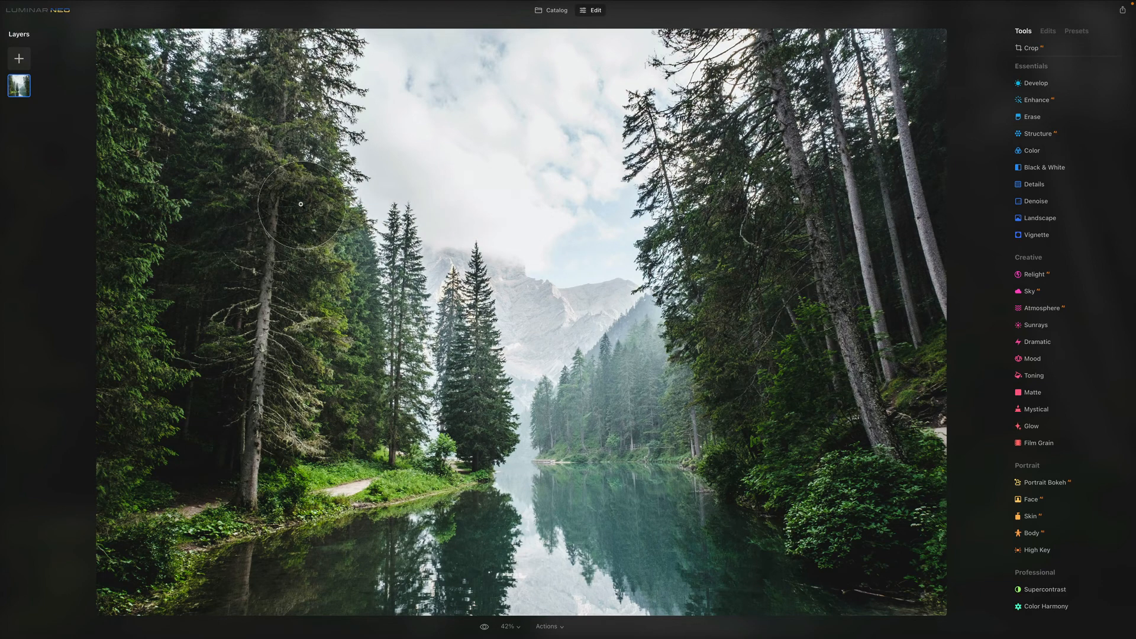
- Add the dense fog image as a new layer above the forest lake photo and select that fog layer
{"action": "left_click", "coordinate": [21, 59]}
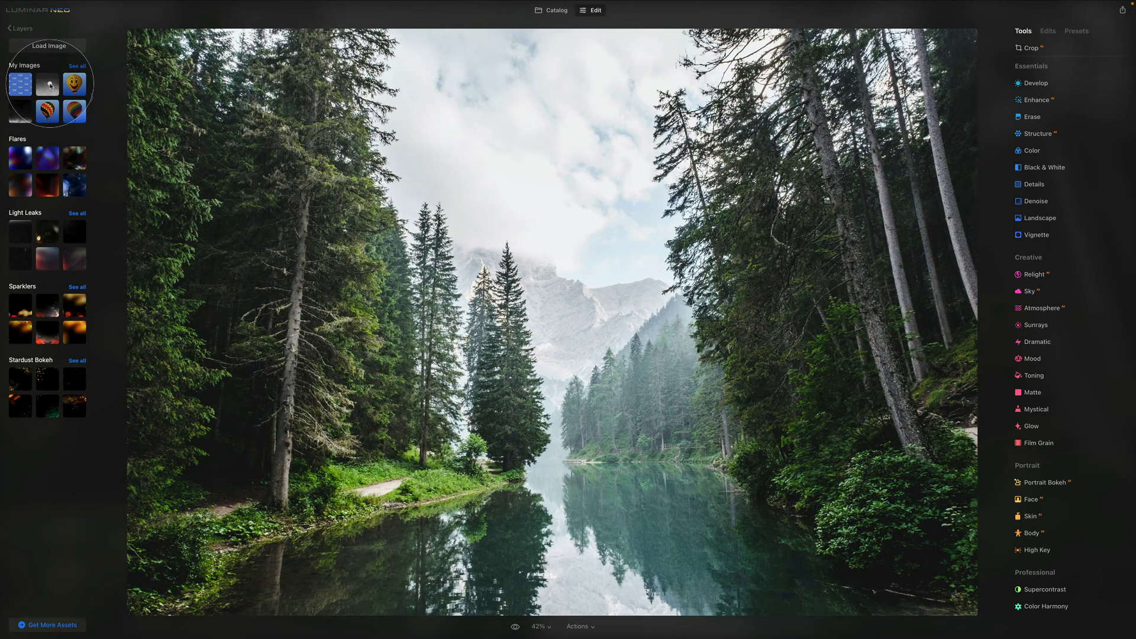
{"action": "left_click", "coordinate": [51, 89]}
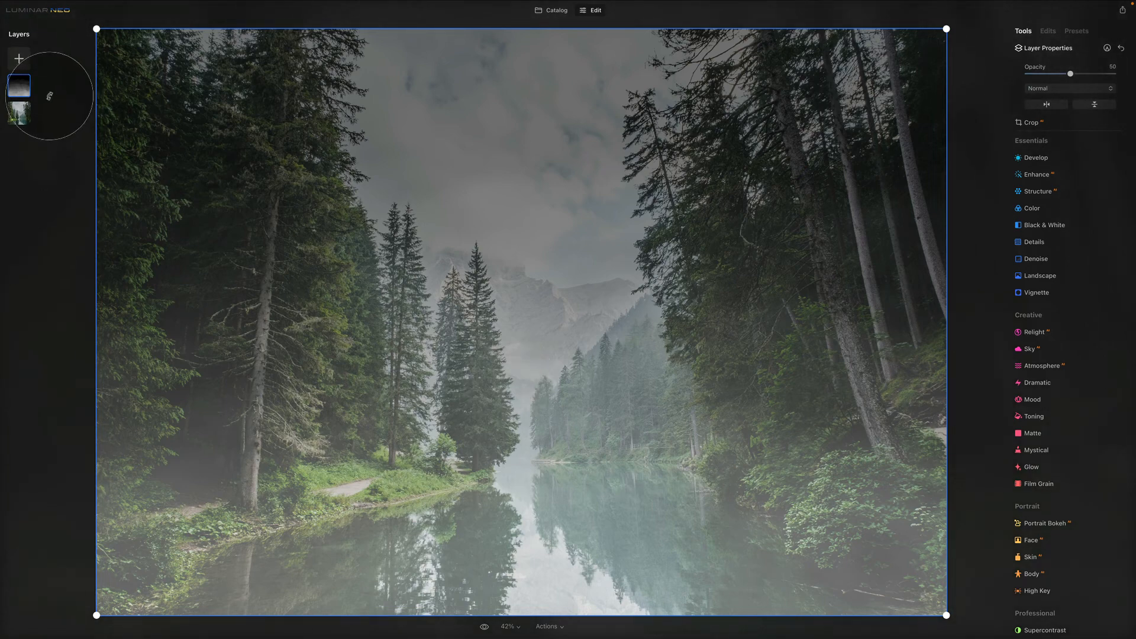
{"action": "left_click", "coordinate": [23, 85]}
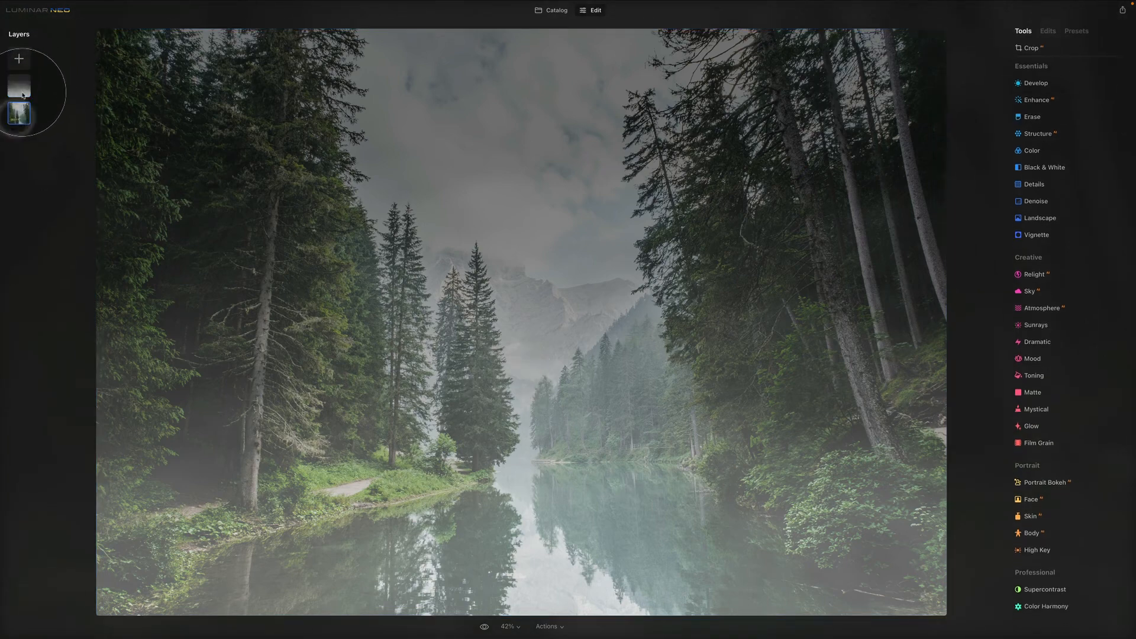
{"action": "left_click", "coordinate": [23, 85]}
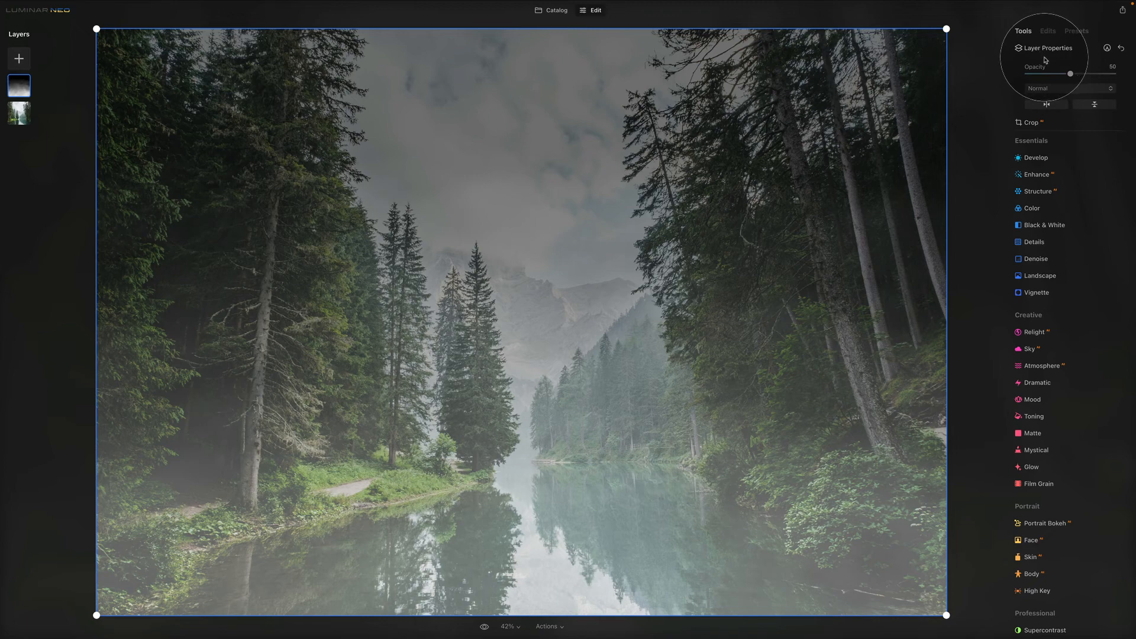
- Set the fog layer's opacity to 100 and its blend mode to Screen
{"action": "left_click_drag", "start_coordinate": [1070, 74], "coordinate": [1112, 74]}
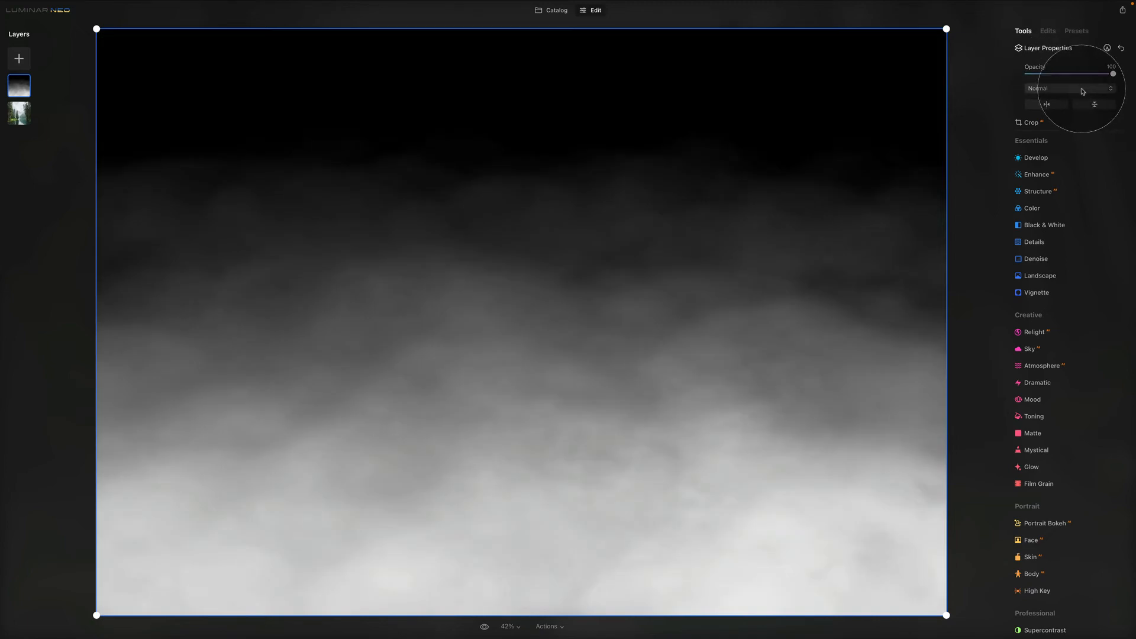
{"action": "left_click", "coordinate": [1090, 88]}
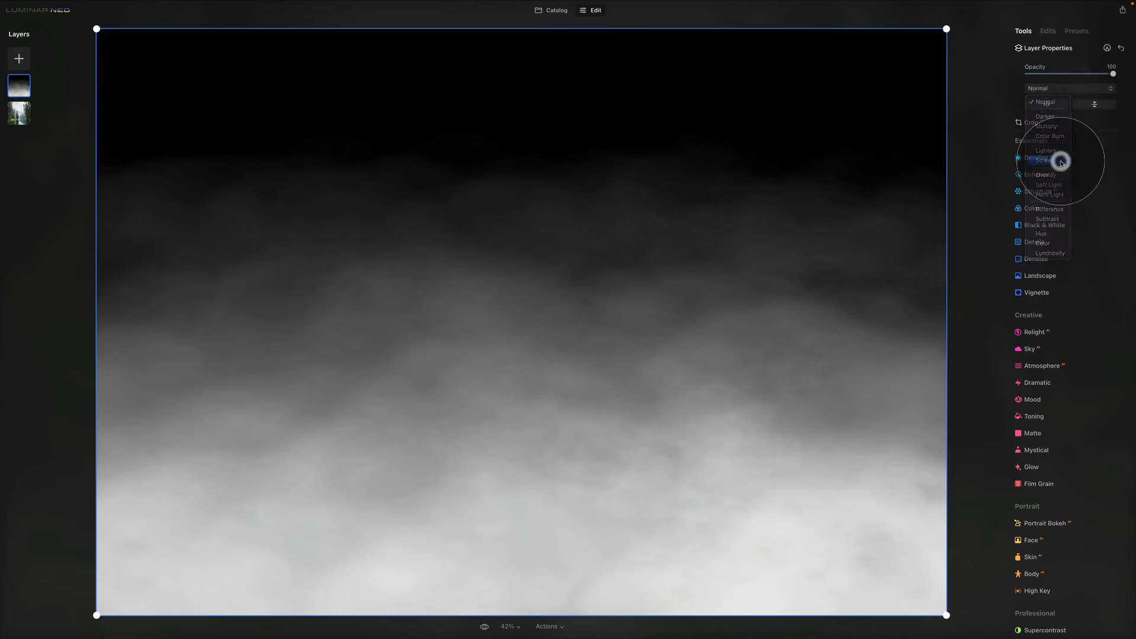
{"action": "left_click", "coordinate": [1060, 161]}
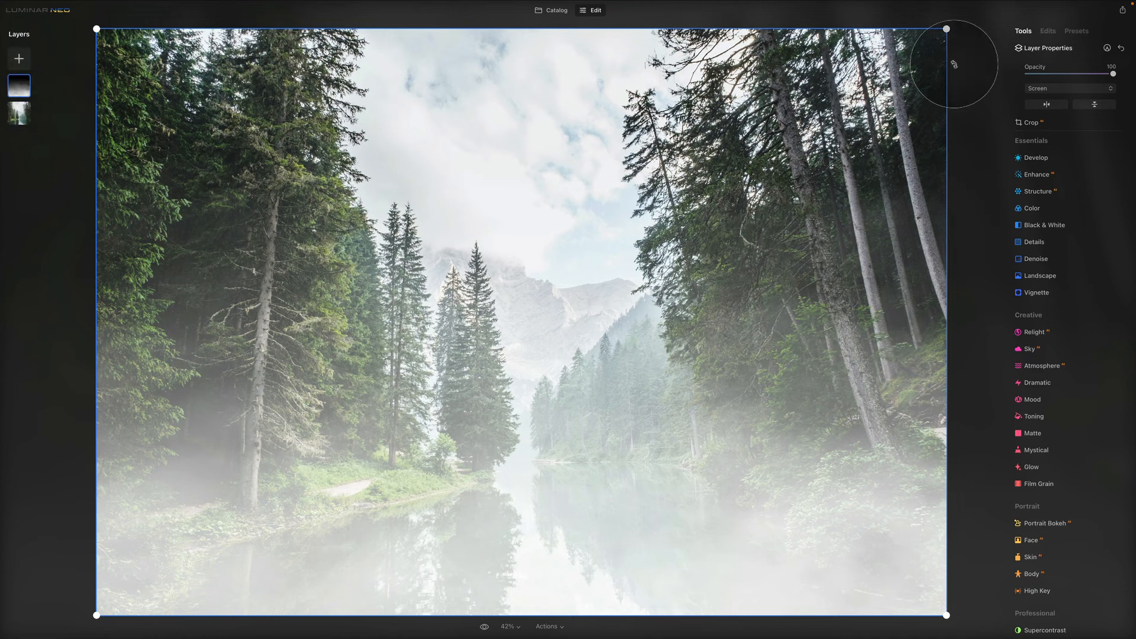
- Erase the fog layer's paint mask over the trees and mountains with brush size 360, softness 81 and strength 69, hiding the mask overlay
{"action": "left_click", "coordinate": [1107, 49]}
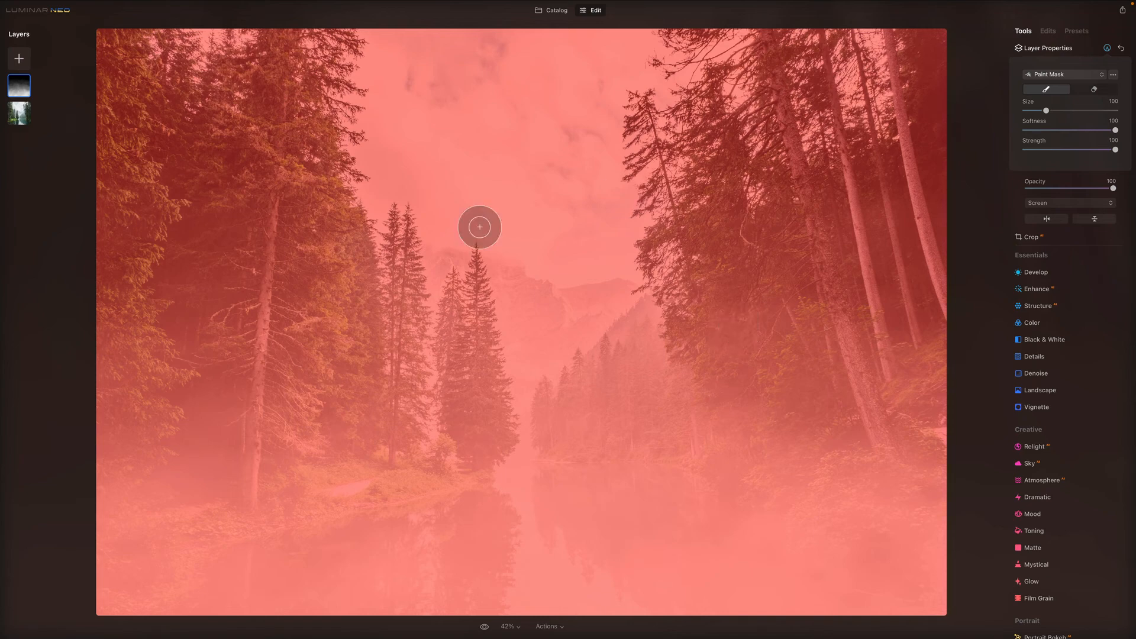
{"action": "key", "text": "slash"}
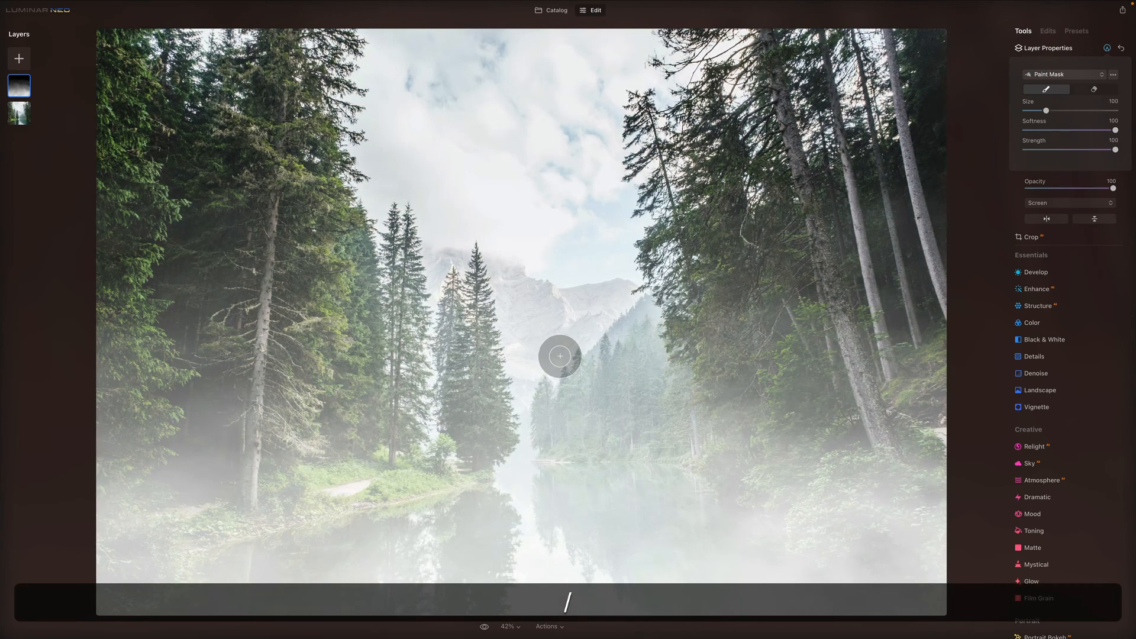
{"action": "left_click", "coordinate": [1098, 94]}
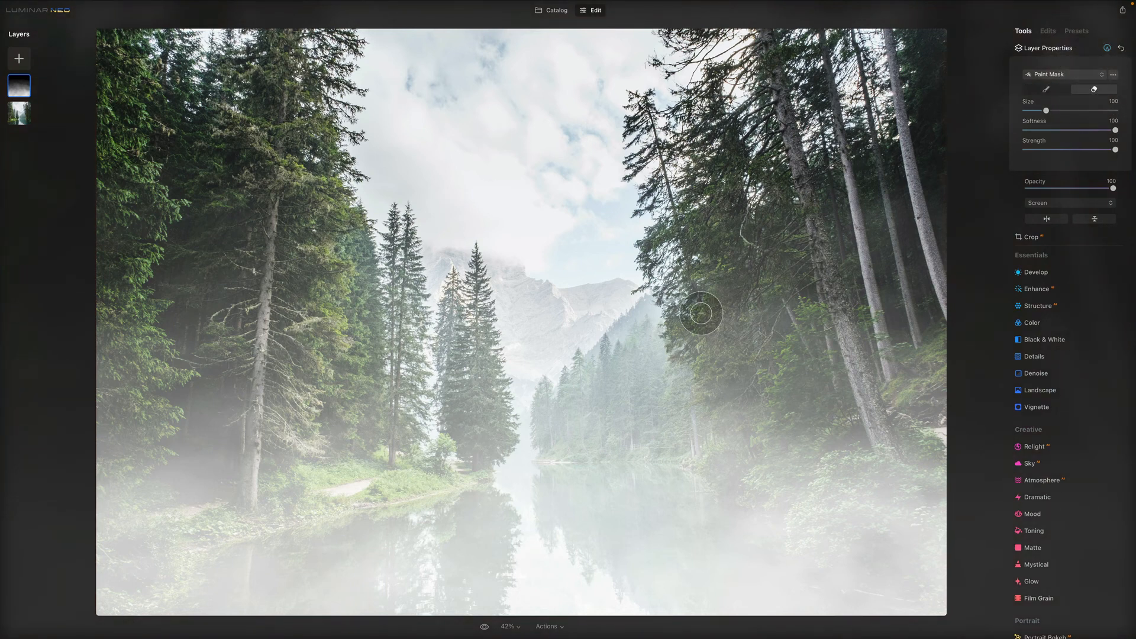
{"action": "mouse_move", "coordinate": [1046, 110]}
{"action": "left_mouse_down"}
{"action": "mouse_move", "coordinate": [1133, 111]}
{"action": "mouse_move", "coordinate": [1106, 110]}
{"action": "mouse_move", "coordinate": [1065, 131]}
{"action": "mouse_move", "coordinate": [1099, 131]}
{"action": "mouse_move", "coordinate": [1054, 148]}
{"action": "mouse_move", "coordinate": [1087, 150]}
{"action": "left_mouse_up"}
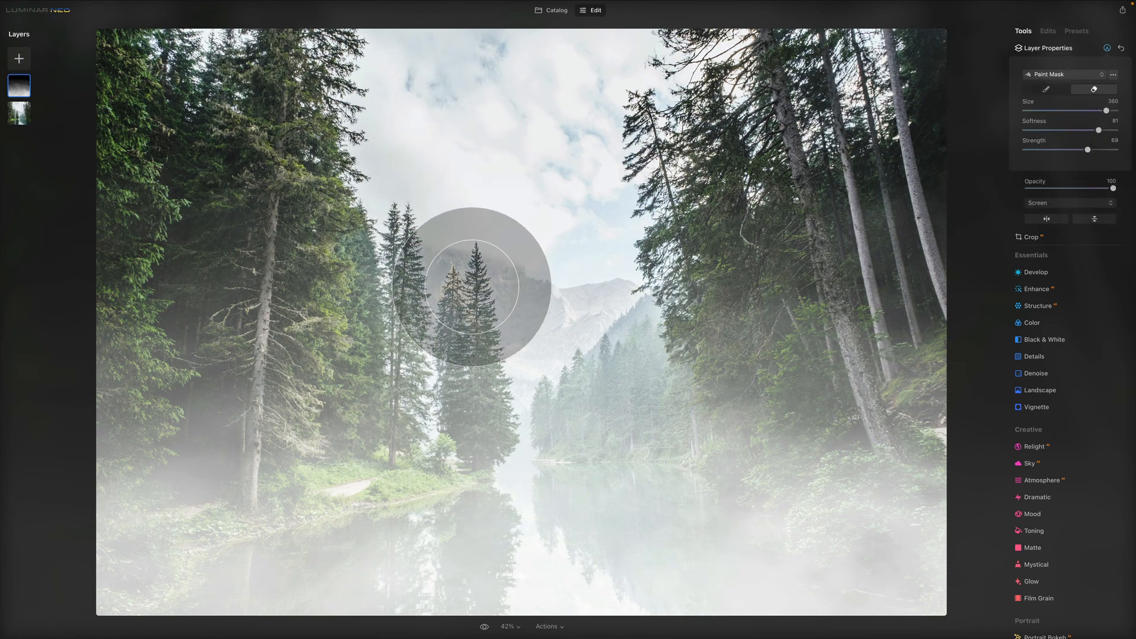
{"action": "mouse_move", "coordinate": [55, 71]}
{"action": "left_mouse_down"}
{"action": "mouse_move", "coordinate": [406, 299]}
{"action": "mouse_move", "coordinate": [153, 186]}
{"action": "mouse_move", "coordinate": [351, 280]}
{"action": "mouse_move", "coordinate": [90, 174]}
{"action": "mouse_move", "coordinate": [377, 288]}
{"action": "mouse_move", "coordinate": [679, 250]}
{"action": "mouse_move", "coordinate": [469, 91]}
{"action": "mouse_move", "coordinate": [433, 87]}
{"action": "mouse_move", "coordinate": [848, 153]}
{"action": "mouse_move", "coordinate": [855, 98]}
{"action": "mouse_move", "coordinate": [906, 115]}
{"action": "mouse_move", "coordinate": [822, 229]}
{"action": "mouse_move", "coordinate": [772, 256]}
{"action": "mouse_move", "coordinate": [872, 262]}
{"action": "mouse_move", "coordinate": [632, 298]}
{"action": "mouse_move", "coordinate": [523, 294]}
{"action": "mouse_move", "coordinate": [714, 302]}
{"action": "mouse_move", "coordinate": [427, 319]}
{"action": "mouse_move", "coordinate": [544, 309]}
{"action": "mouse_move", "coordinate": [159, 275]}
{"action": "mouse_move", "coordinate": [754, 364]}
{"action": "left_mouse_up"}
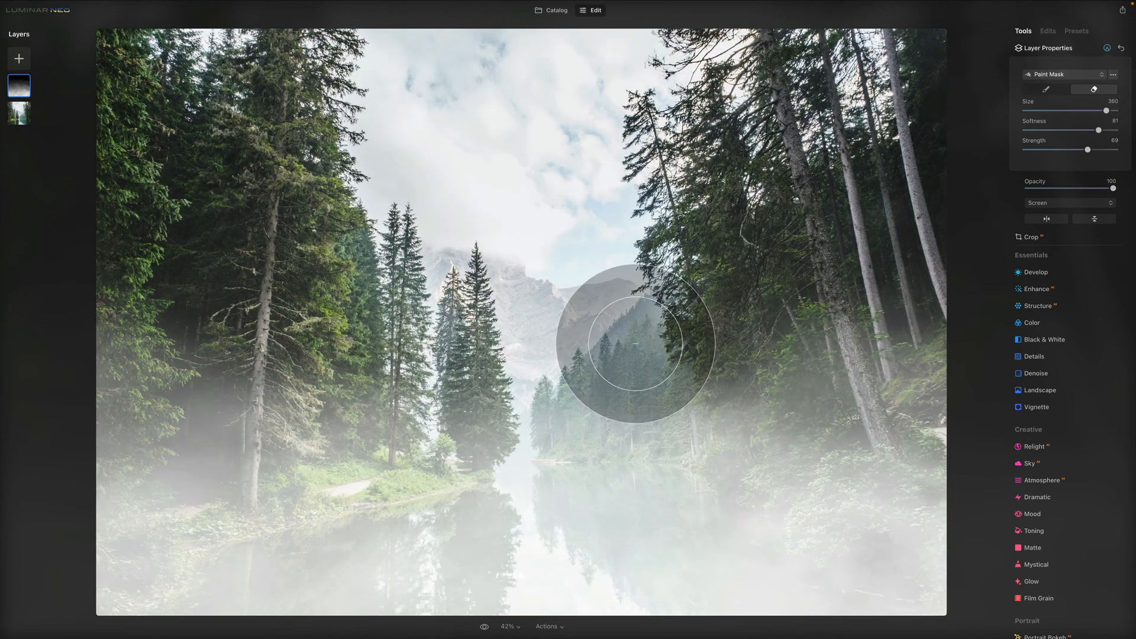
{"action": "mouse_move", "coordinate": [97, 333]}
{"action": "left_mouse_down"}
{"action": "mouse_move", "coordinate": [563, 336]}
{"action": "mouse_move", "coordinate": [402, 367]}
{"action": "mouse_move", "coordinate": [437, 399]}
{"action": "mouse_move", "coordinate": [501, 409]}
{"action": "mouse_move", "coordinate": [476, 447]}
{"action": "mouse_move", "coordinate": [643, 431]}
{"action": "mouse_move", "coordinate": [612, 366]}
{"action": "mouse_move", "coordinate": [659, 260]}
{"action": "mouse_move", "coordinate": [707, 26]}
{"action": "mouse_move", "coordinate": [845, 32]}
{"action": "mouse_move", "coordinate": [829, 29]}
{"action": "mouse_move", "coordinate": [839, 86]}
{"action": "mouse_move", "coordinate": [801, 132]}
{"action": "mouse_move", "coordinate": [788, 363]}
{"action": "left_mouse_up"}
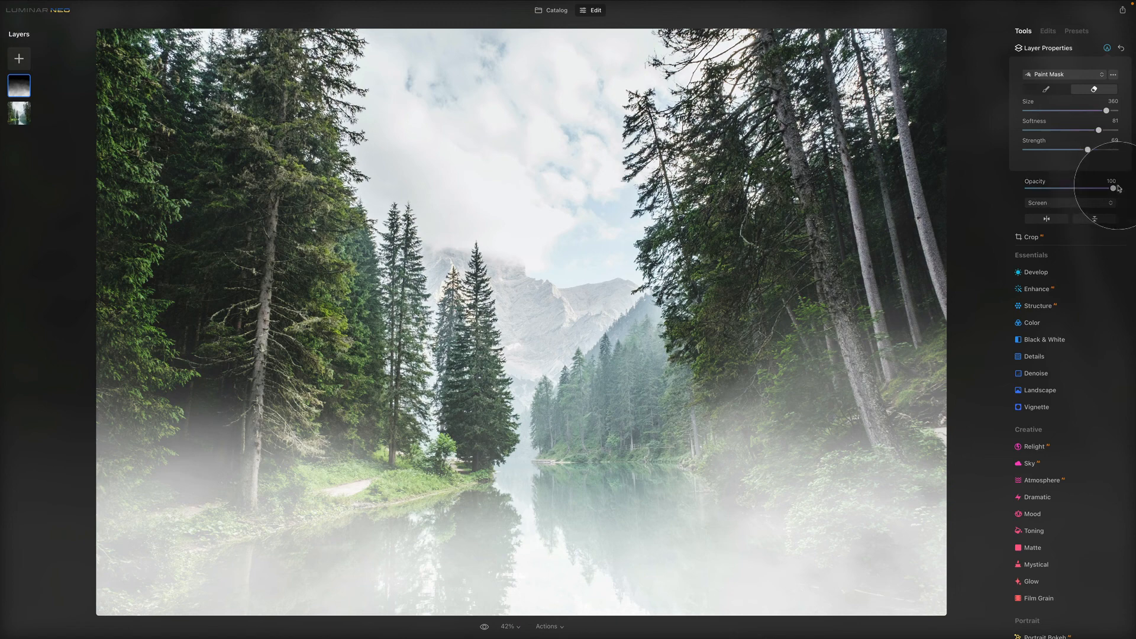
- Set the fog layer's opacity to 82 and erase more fog from the trees beside the mountains up into the sky
{"action": "left_click_drag", "start_coordinate": [1114, 189], "coordinate": [1081, 190]}
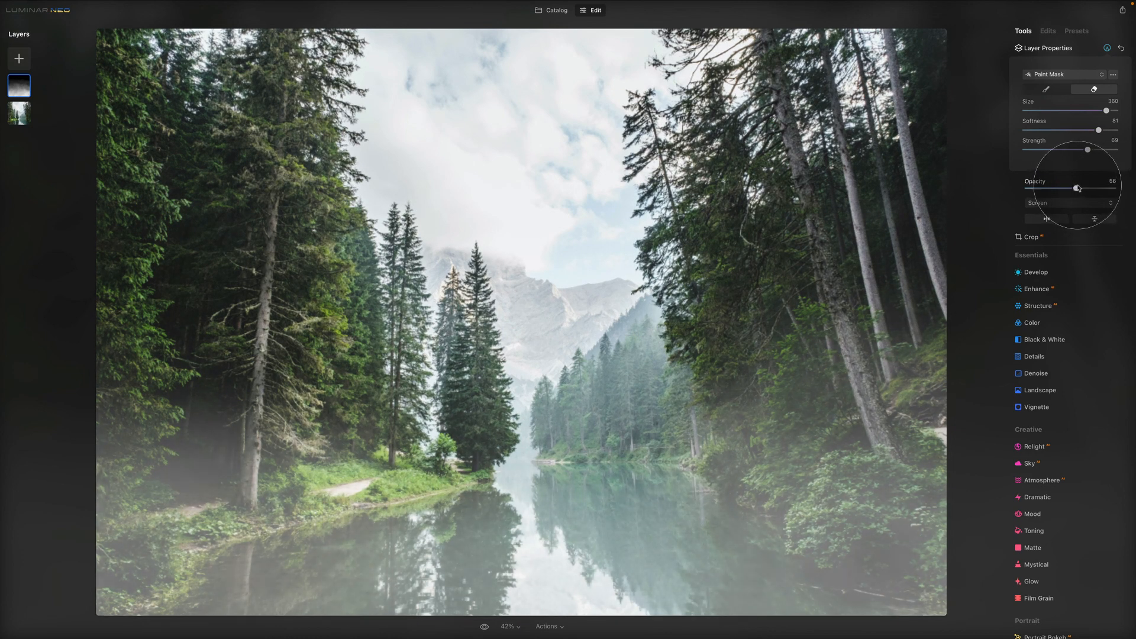
{"action": "left_click", "coordinate": [1098, 189]}
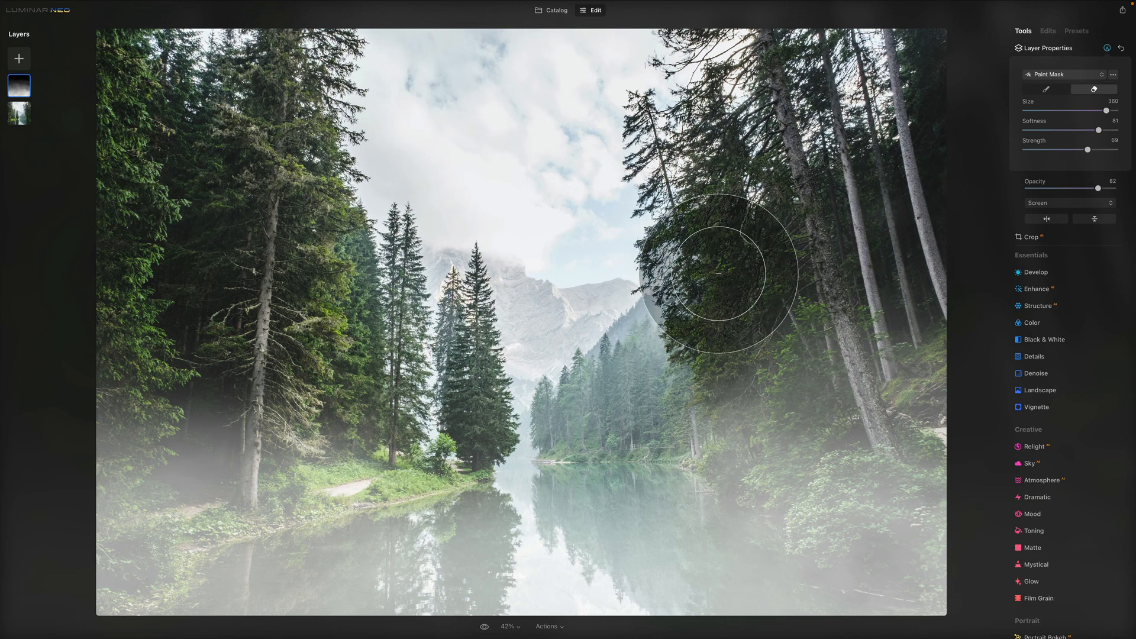
{"action": "mouse_move", "coordinate": [714, 276]}
{"action": "left_mouse_down"}
{"action": "mouse_move", "coordinate": [625, 212]}
{"action": "mouse_move", "coordinate": [581, 107]}
{"action": "left_mouse_up"}
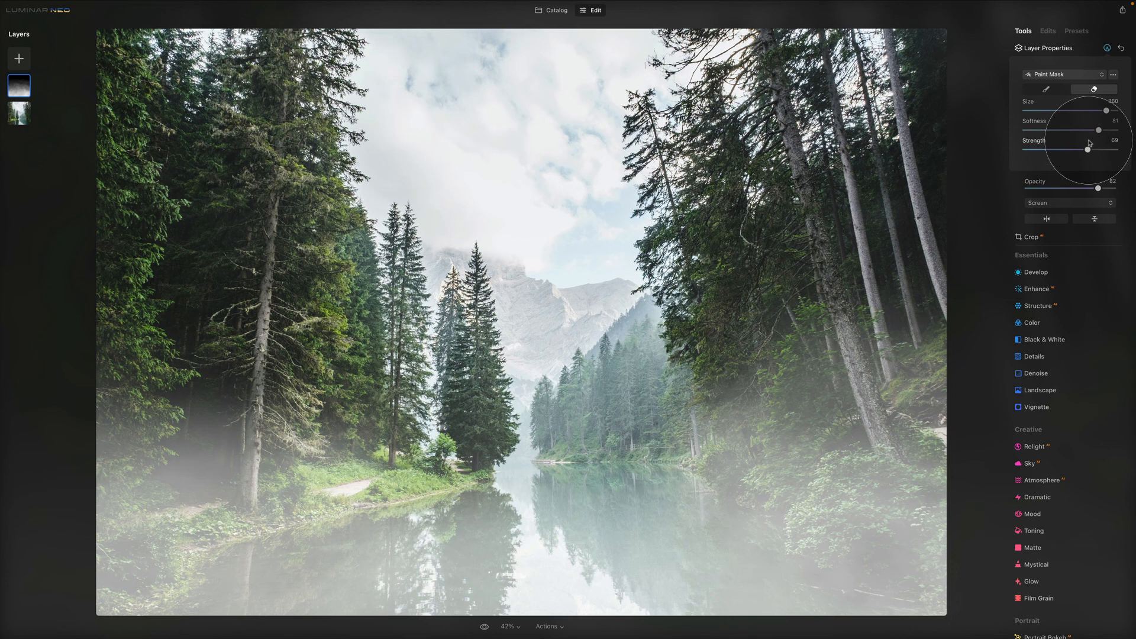